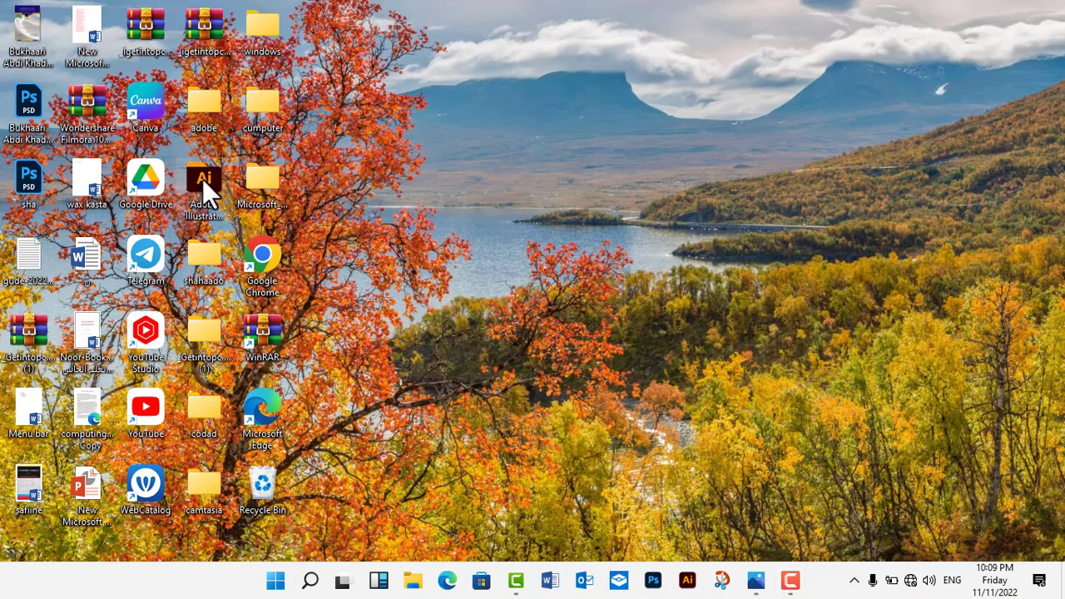
Launch Adobe Illustrator, then briefly open and close the New Document dialog
{"action": "double_click", "coordinate": [202, 179]}
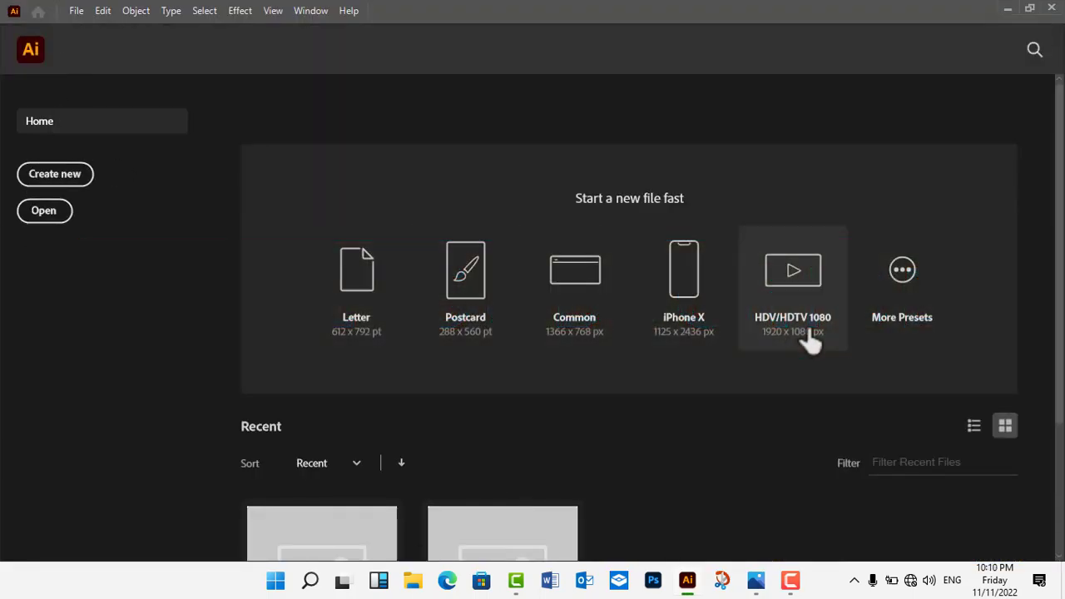
{"action": "left_click", "coordinate": [902, 292]}
{"action": "left_click", "coordinate": [941, 7]}
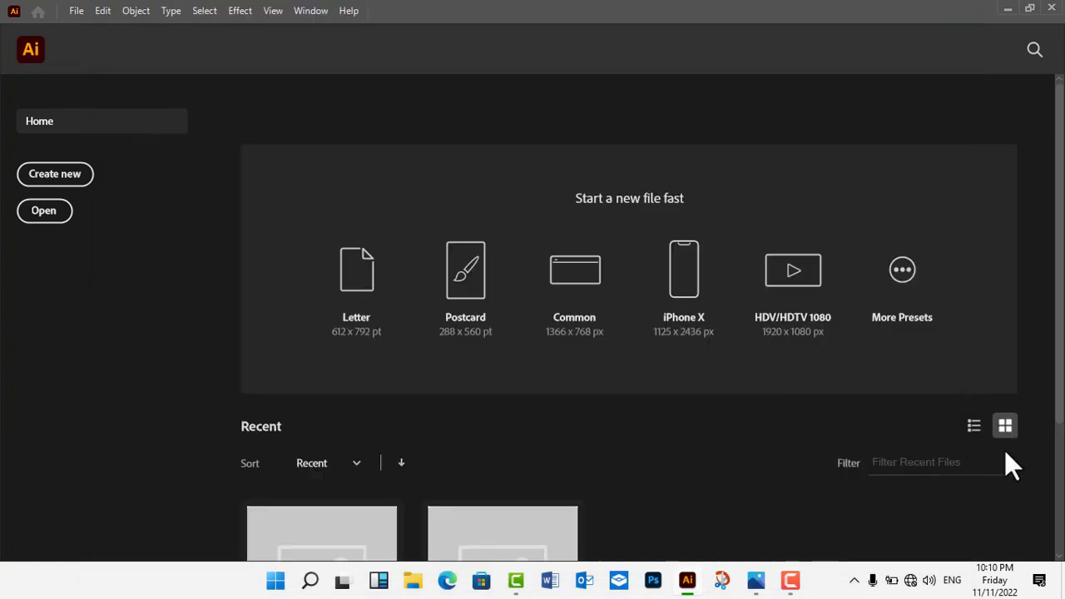
{"action": "scroll", "coordinate": [362, 420], "scroll_direction": "down", "scroll_amount": 3}
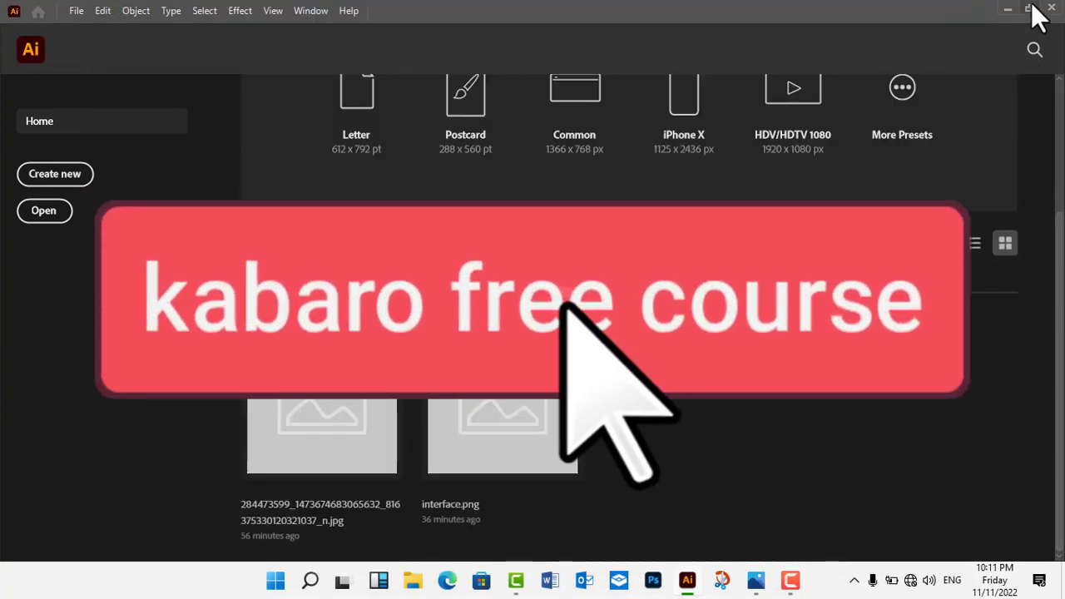
Browse the Saved, Mobile, Web, Print, Film & Video and Art & Illustration preset tabs
{"action": "left_click", "coordinate": [67, 177]}
{"action": "left_click", "coordinate": [212, 39]}
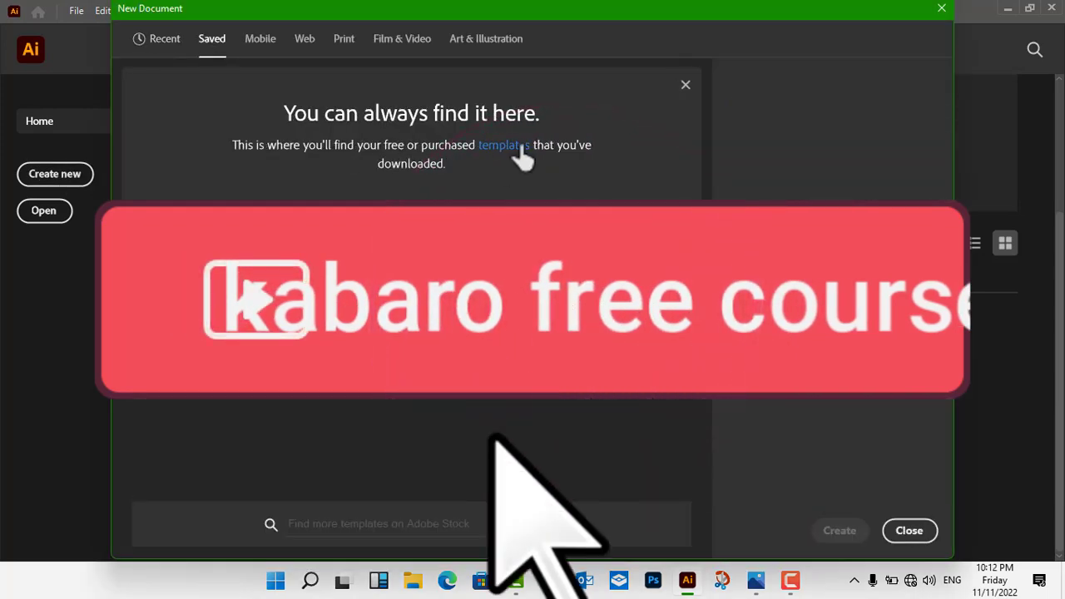
{"action": "left_click", "coordinate": [260, 38]}
{"action": "scroll", "coordinate": [191, 416], "scroll_direction": "down", "scroll_amount": 5}
{"action": "left_click", "coordinate": [305, 38]}
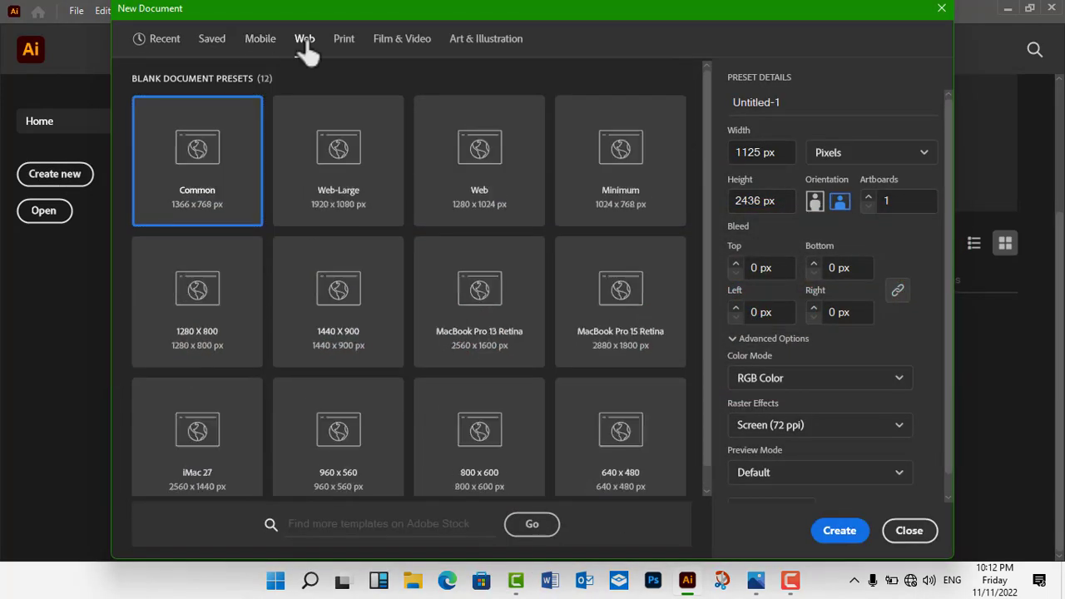
{"action": "left_click", "coordinate": [343, 38]}
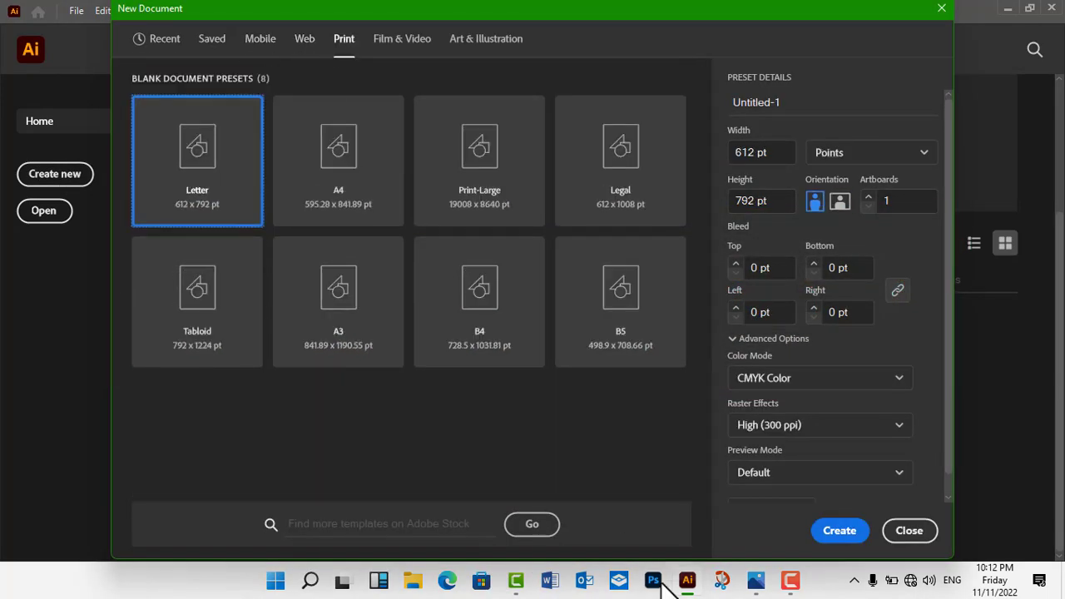
{"action": "left_click", "coordinate": [406, 37]}
{"action": "scroll", "coordinate": [618, 340], "scroll_direction": "down", "scroll_amount": 3}
{"action": "left_click", "coordinate": [486, 38]}
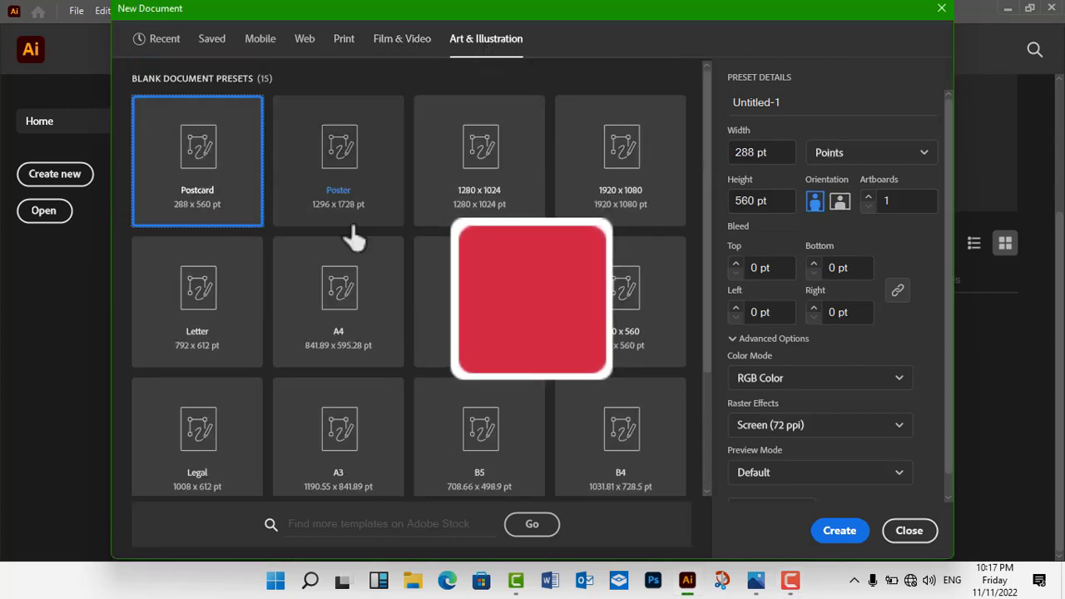
{"action": "scroll", "coordinate": [352, 250], "scroll_direction": "down", "scroll_amount": 3}
Set the document size to 1280 × 720 pixels
{"action": "left_click", "coordinate": [866, 152]}
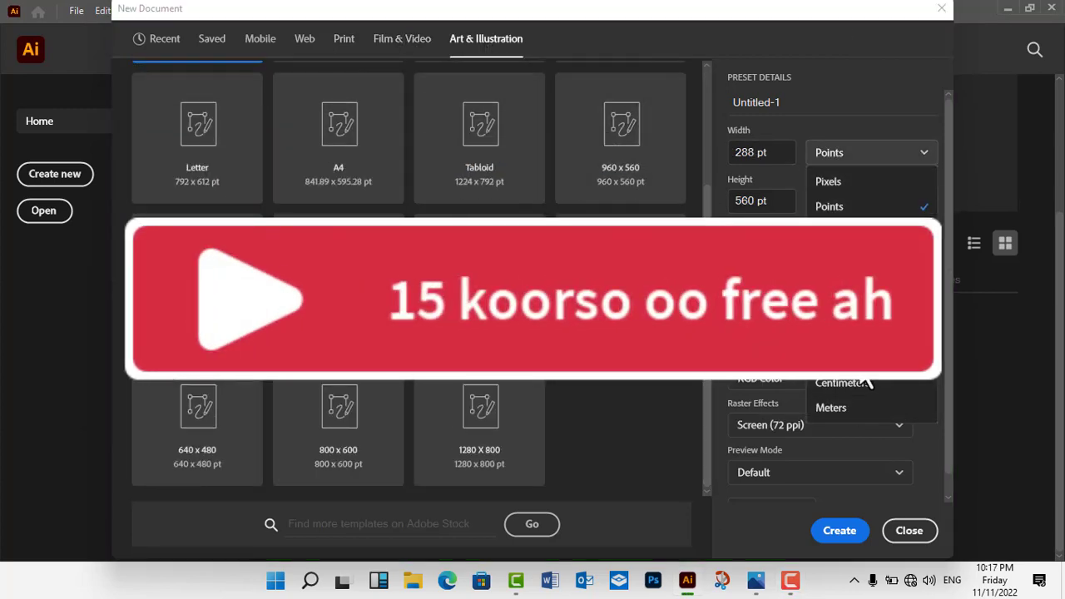
{"action": "left_click", "coordinate": [829, 182]}
{"action": "type", "text": "1280"}
{"action": "key", "text": "Tab"}
{"action": "type", "text": "720"}
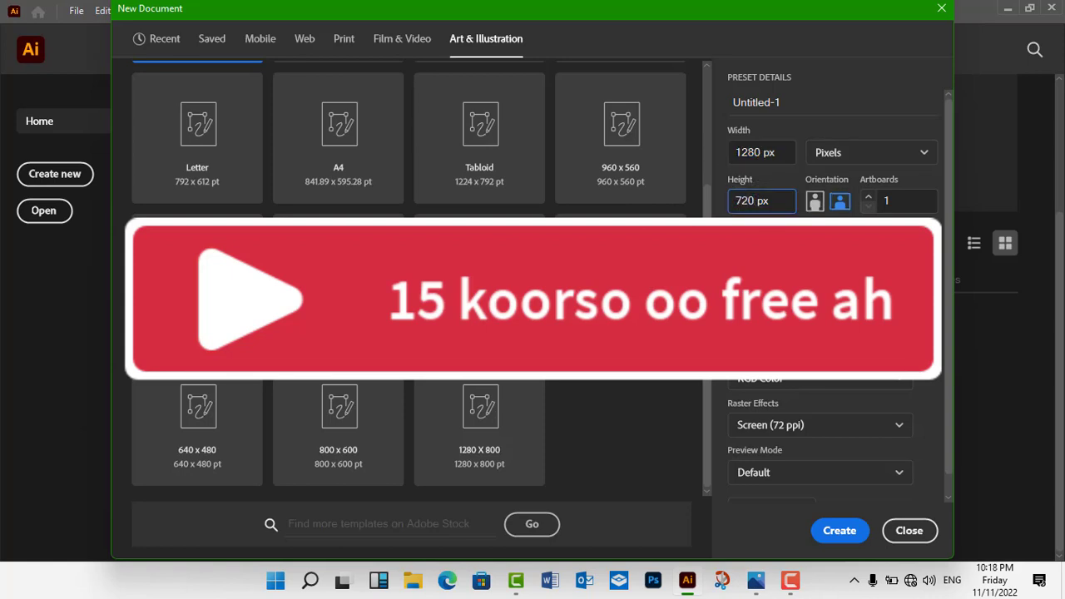
Choose RGB, Medium 150 ppi raster effects and Pixel preview, then create the document
{"action": "left_click", "coordinate": [817, 380]}
{"action": "left_click", "coordinate": [816, 404]}
{"action": "left_click", "coordinate": [818, 423]}
{"action": "left_click", "coordinate": [804, 474]}
{"action": "left_click", "coordinate": [799, 472]}
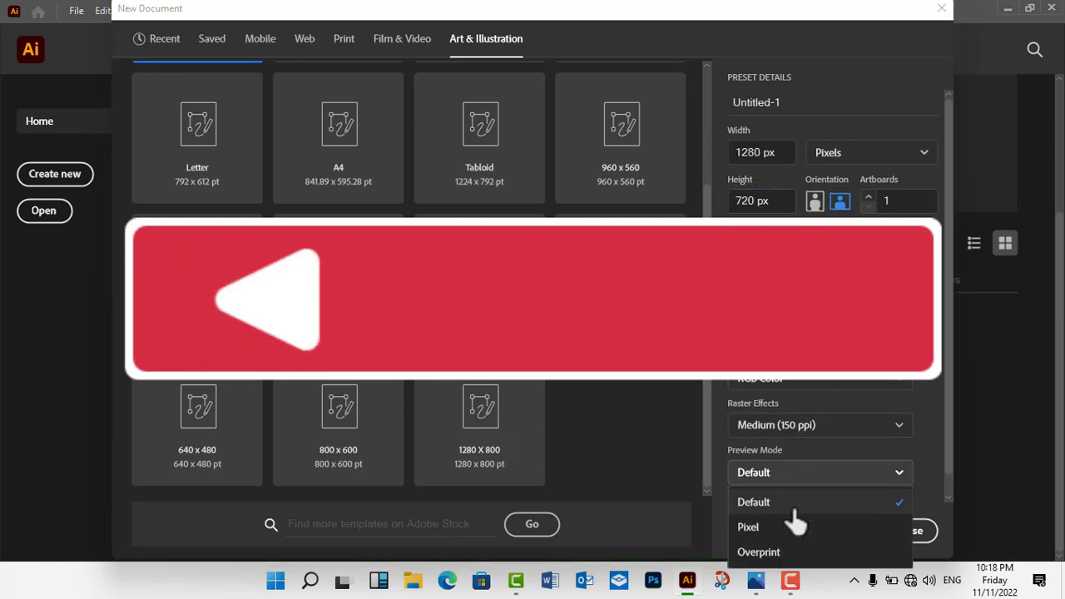
{"action": "left_click", "coordinate": [791, 526]}
{"action": "left_click", "coordinate": [840, 531]}
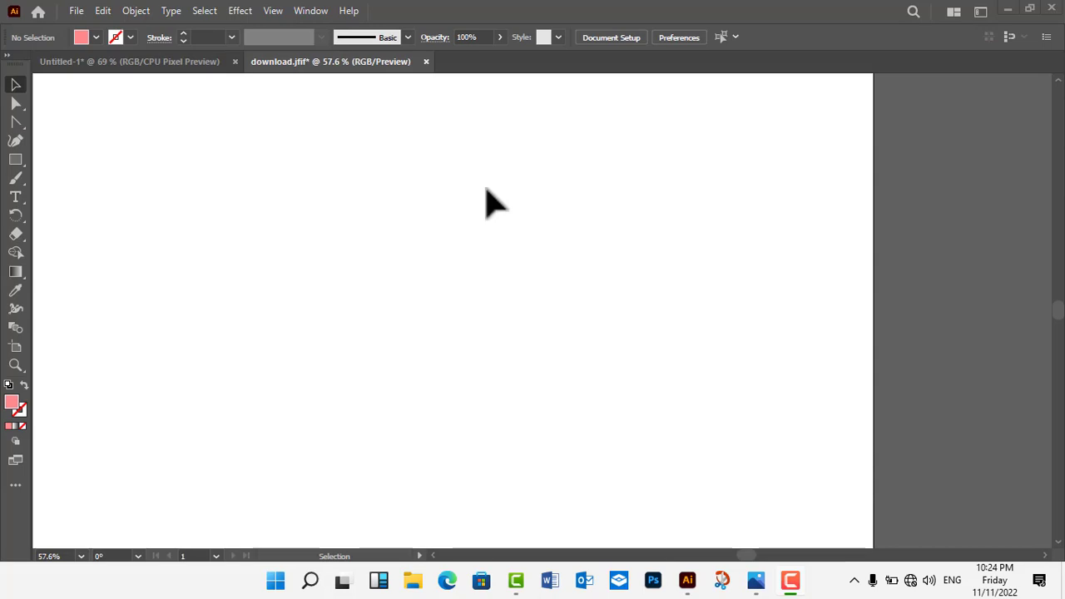
Toggle the toolbar columns, show all tools and pick the Perspective Grid tool
{"action": "left_click", "coordinate": [6, 55]}
{"action": "left_click", "coordinate": [15, 485]}
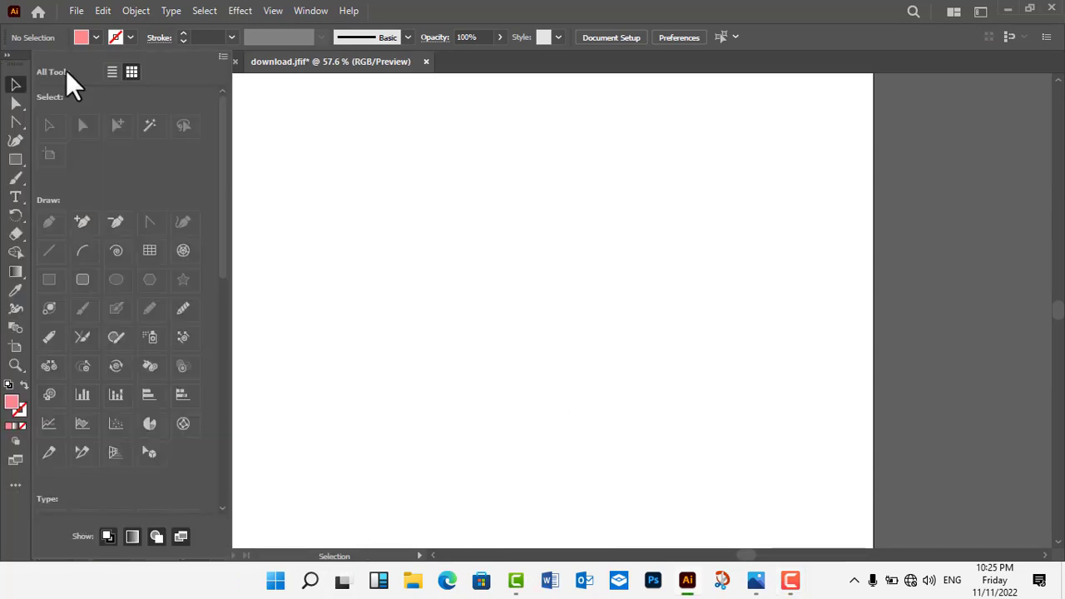
{"action": "left_click", "coordinate": [116, 452]}
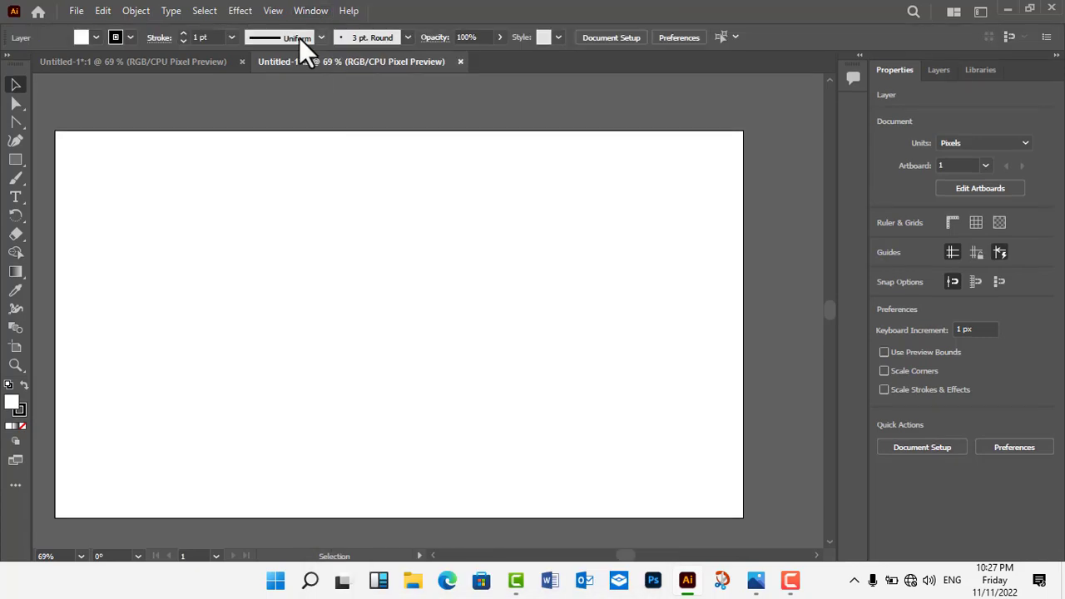
Hide the Control bar, expand the Color Guide panel and view docked panel options
{"action": "left_click", "coordinate": [311, 11]}
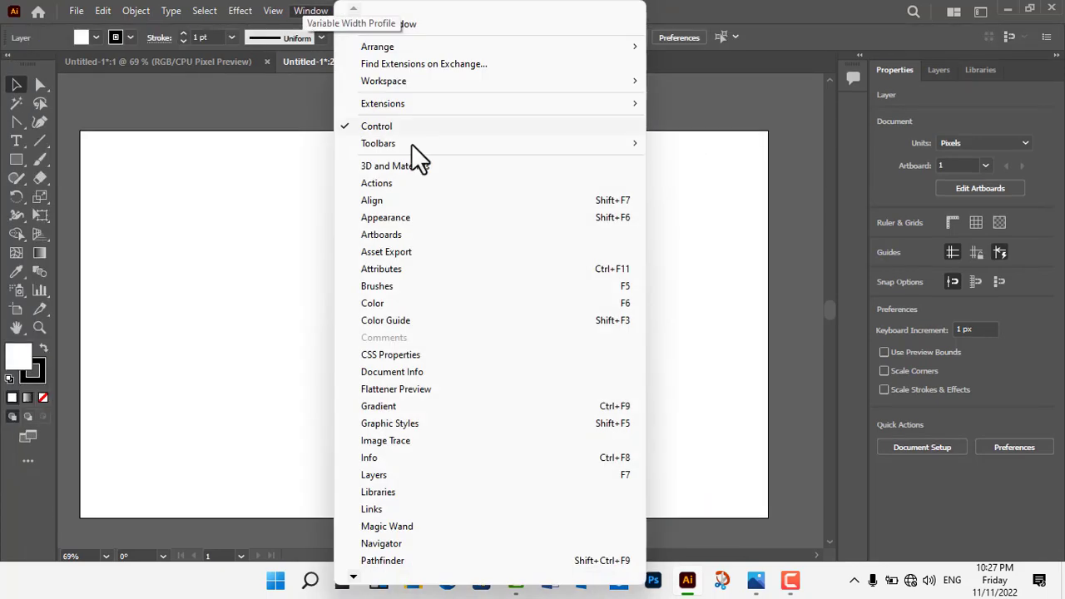
{"action": "left_click", "coordinate": [594, 369]}
{"action": "left_click", "coordinate": [311, 11]}
{"action": "left_click", "coordinate": [391, 126]}
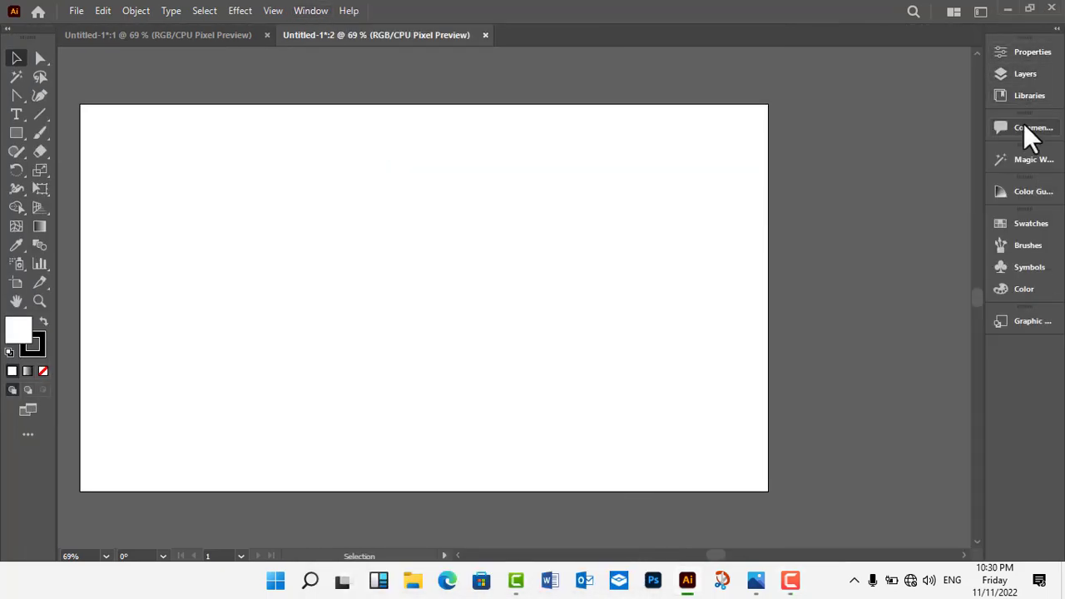
{"action": "left_click", "coordinate": [1032, 192]}
{"action": "left_click", "coordinate": [311, 11]}
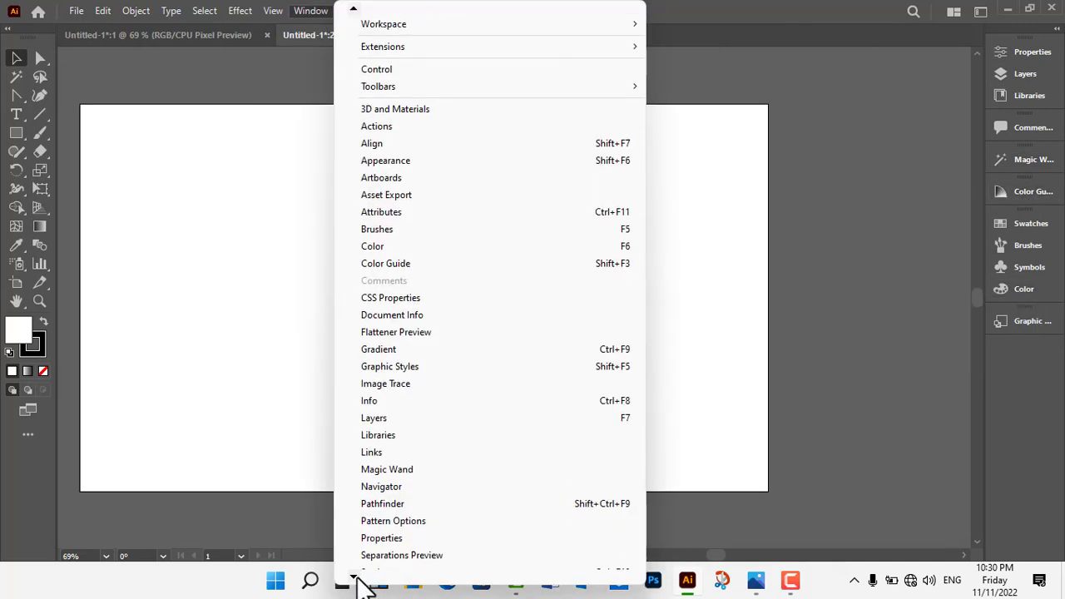
{"action": "right_click", "coordinate": [1023, 350]}
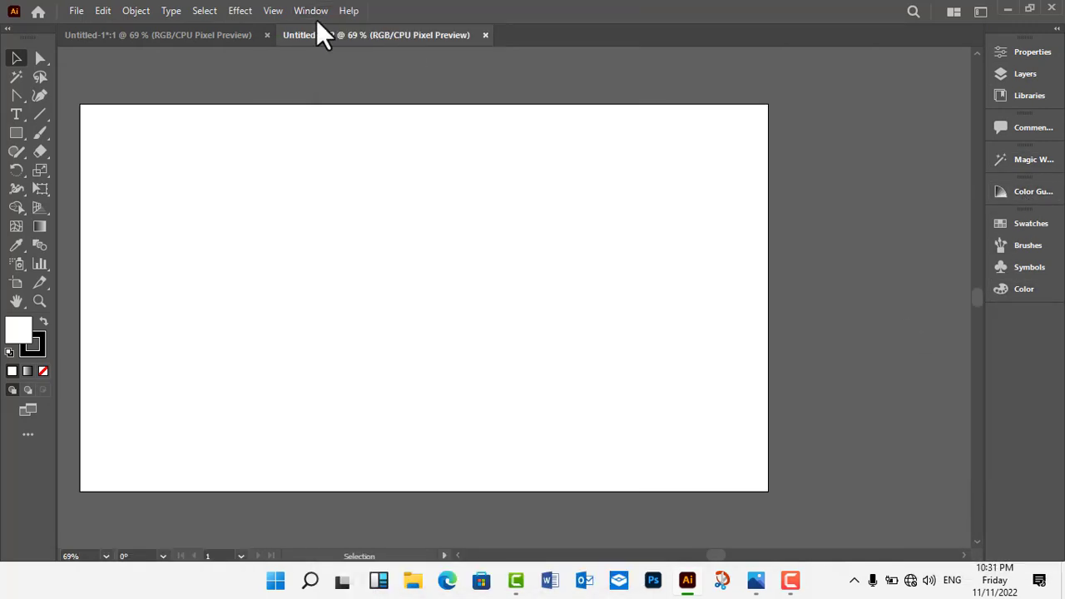
Zoom the view to 200%, 4.17% and 88%, then rotate it -15° and back upright
{"action": "left_click", "coordinate": [106, 556]}
{"action": "left_click", "coordinate": [148, 331]}
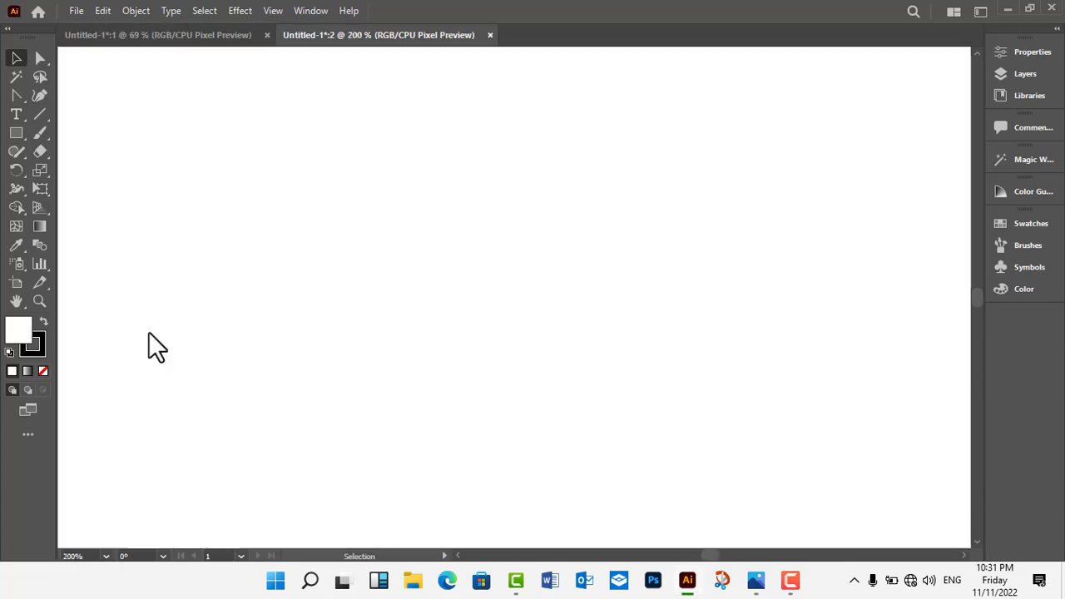
{"action": "left_click", "coordinate": [106, 556]}
{"action": "left_click", "coordinate": [133, 508]}
{"action": "left_click", "coordinate": [105, 556]}
{"action": "left_click", "coordinate": [163, 556]}
{"action": "left_click", "coordinate": [187, 416]}
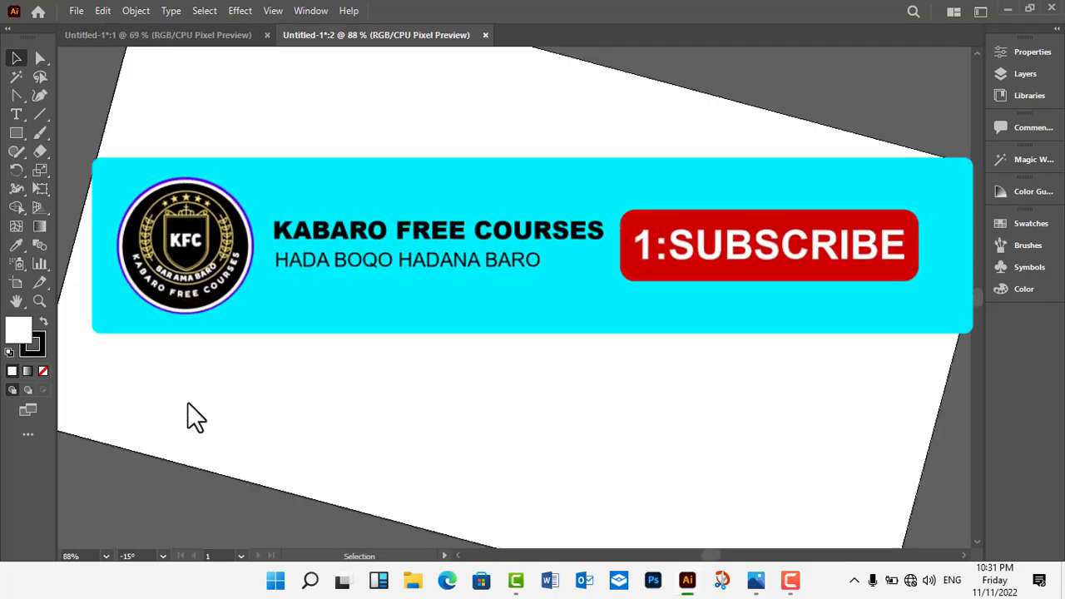
{"action": "left_click", "coordinate": [163, 556]}
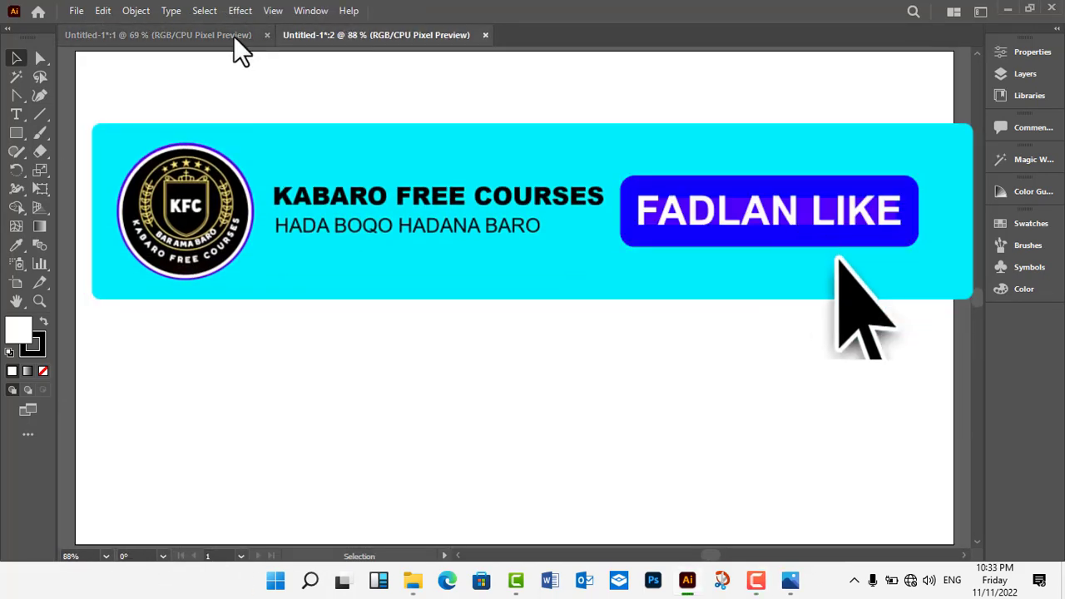
Reorder the document tabs, create a new document named 'kfc' and close Untitled-1
{"action": "left_click_drag", "start_coordinate": [234, 37], "coordinate": [416, 35]}
{"action": "right_click", "coordinate": [416, 35]}
{"action": "left_click", "coordinate": [480, 114]}
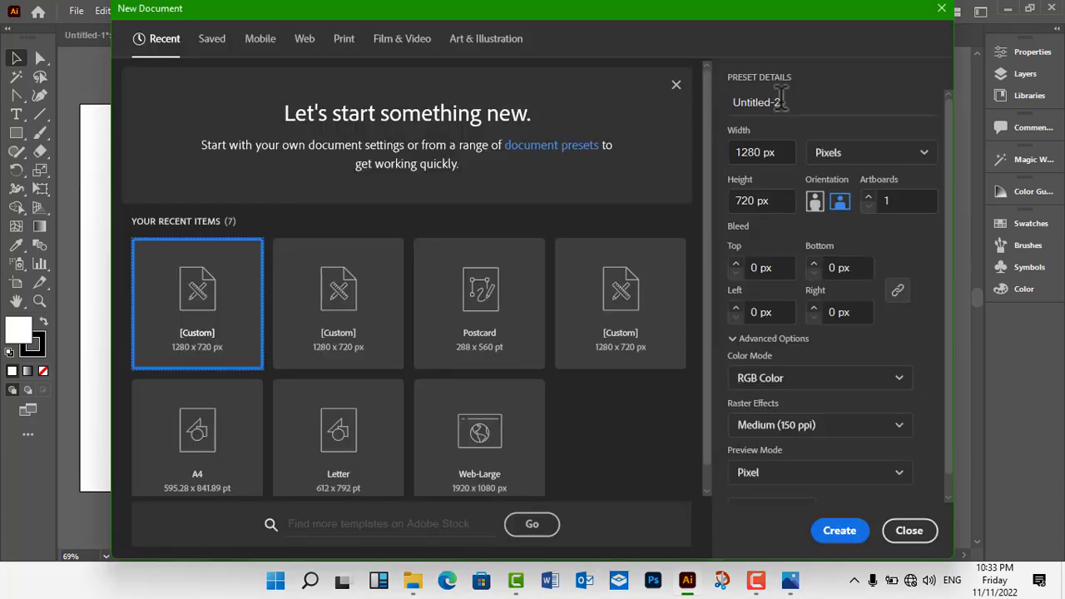
{"action": "type", "text": "kfc"}
{"action": "left_click", "coordinate": [842, 530]}
{"action": "left_click", "coordinate": [486, 35]}
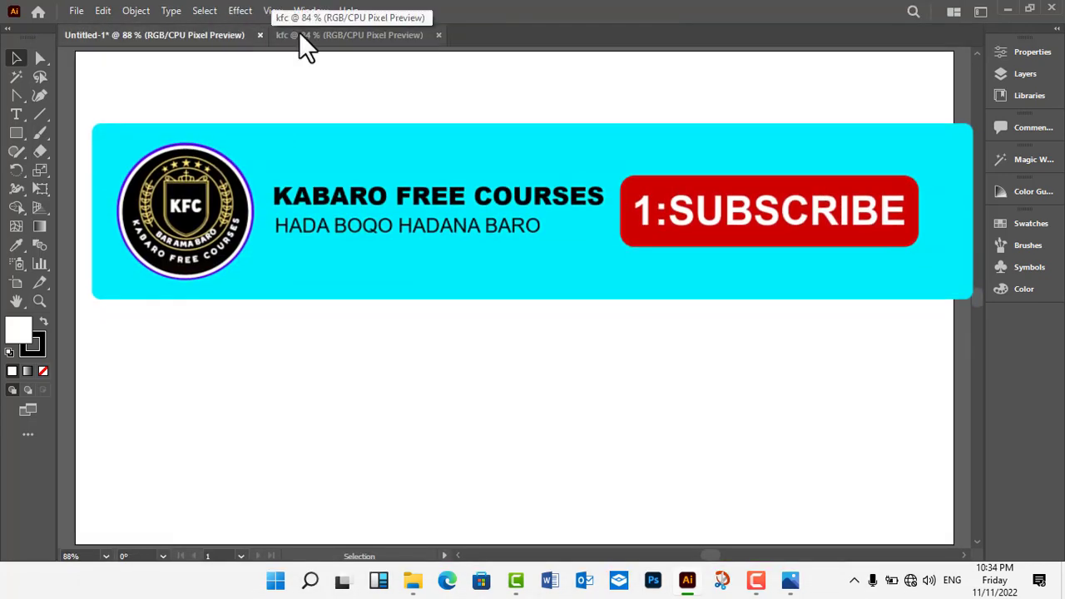
Shrink and minimize the Illustrator window, then view the document arrangement options
{"action": "left_click", "coordinate": [1031, 10]}
{"action": "left_click", "coordinate": [687, 581]}
{"action": "left_click", "coordinate": [955, 11]}
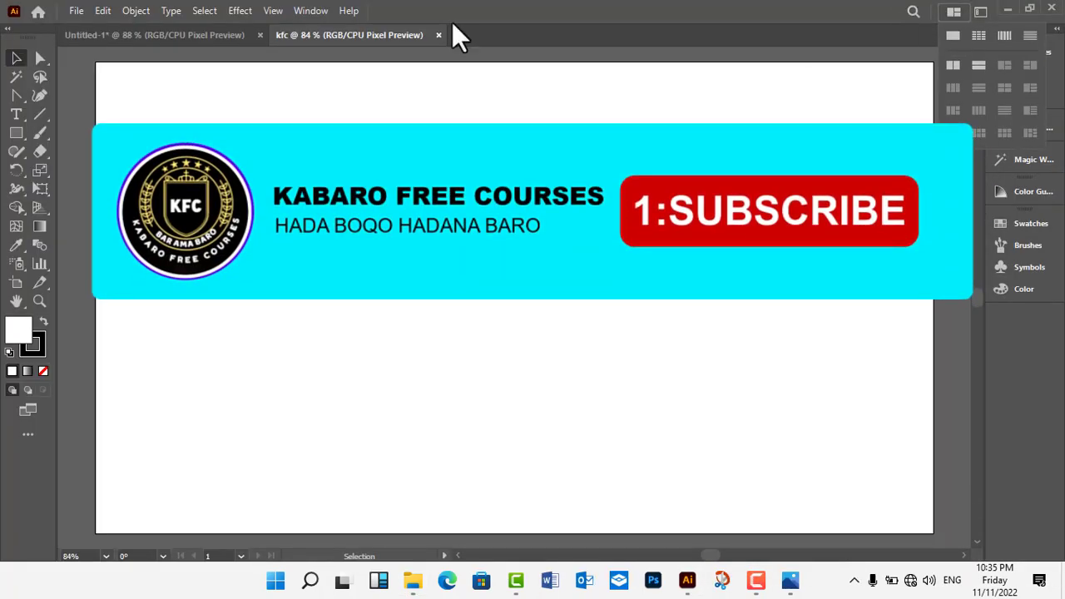
Reset the Essentials workspace to default and collapse the docked panels to icons
{"action": "left_click", "coordinate": [310, 11]}
{"action": "left_click", "coordinate": [312, 11]}
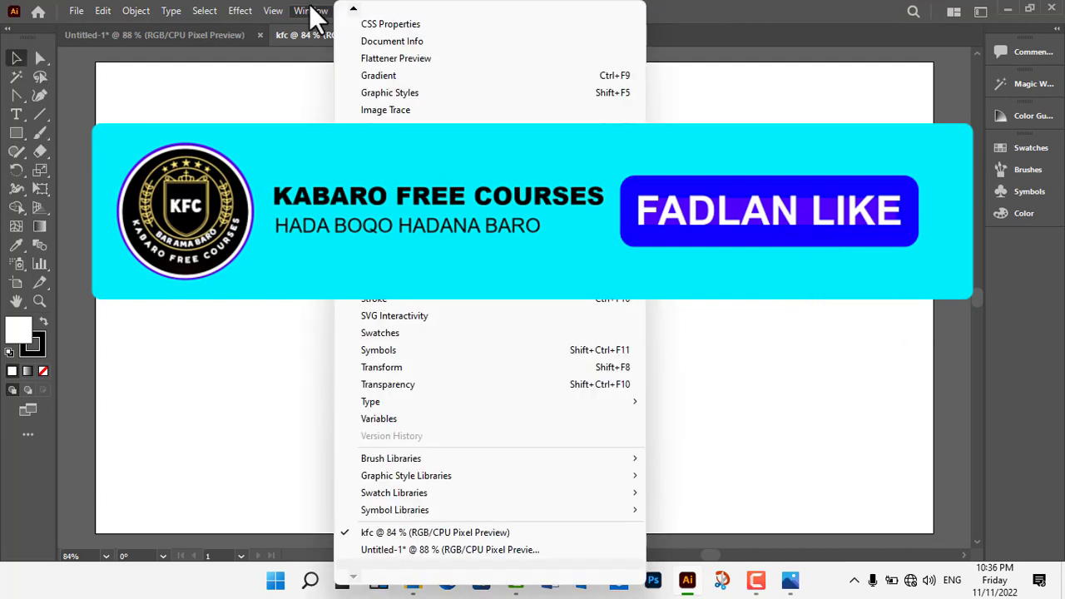
{"action": "left_click", "coordinate": [312, 11]}
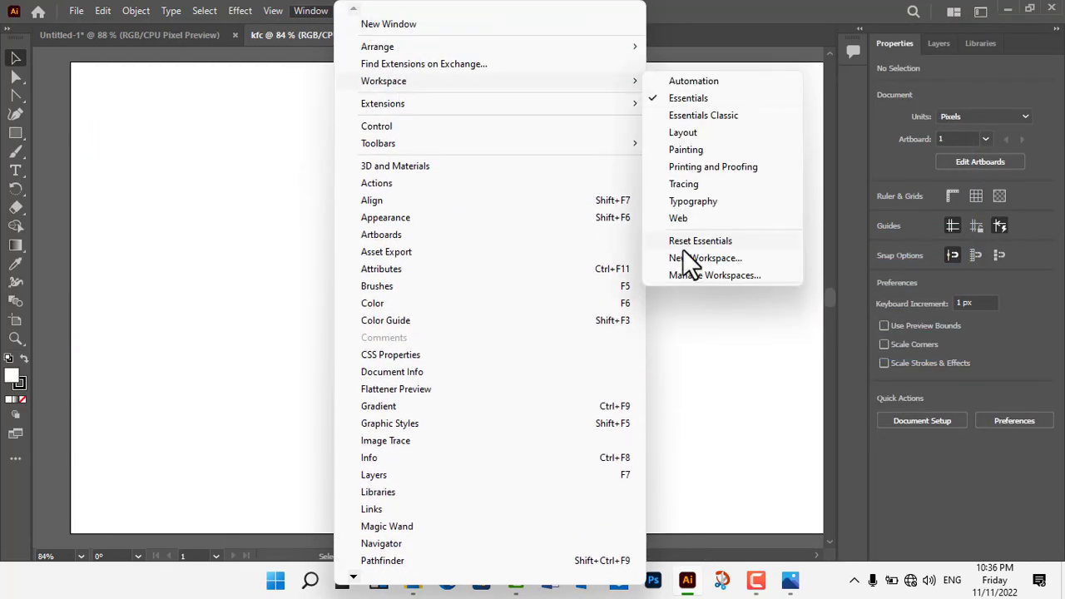
{"action": "left_click", "coordinate": [682, 243]}
{"action": "left_click", "coordinate": [1055, 43]}
{"action": "key", "text": "Escape"}
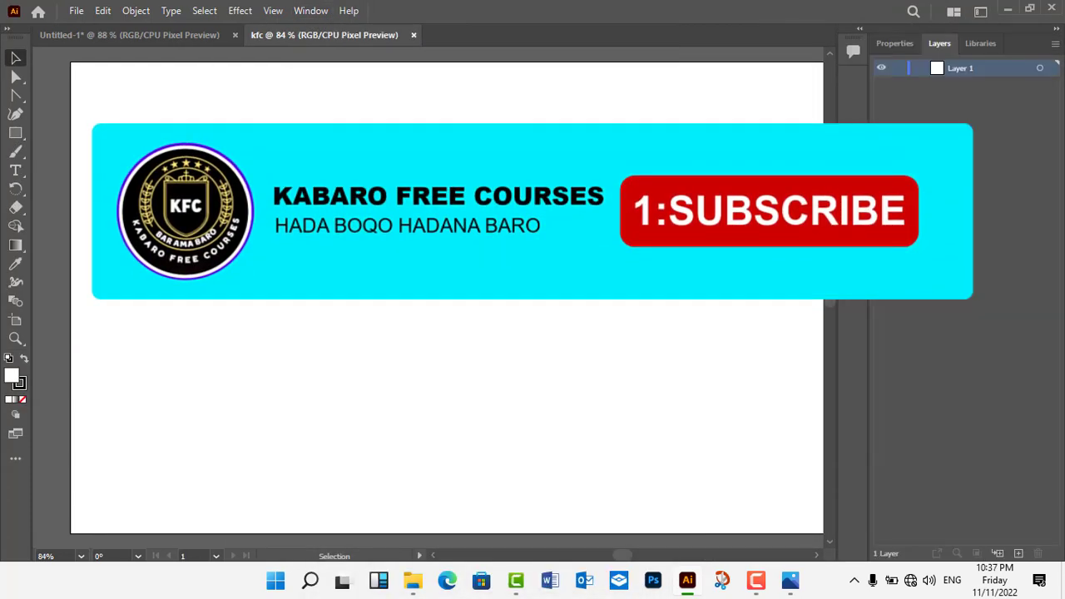
{"action": "left_click", "coordinate": [1057, 28]}
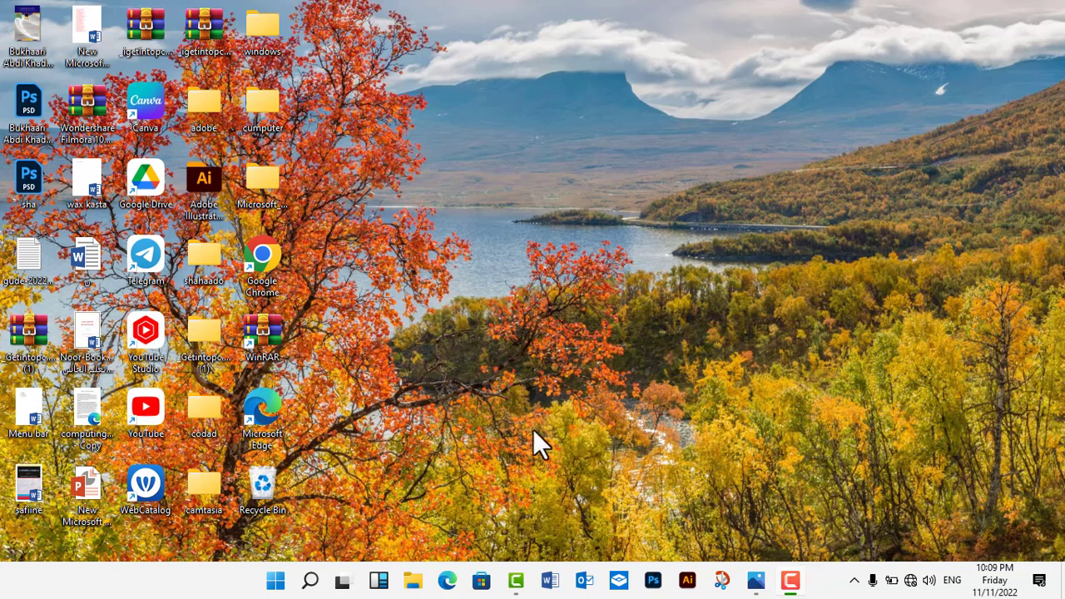
Open the Adobe Illustrator 2022 folder, launch its shortcut and close the folder window
{"action": "double_click", "coordinate": [202, 179]}
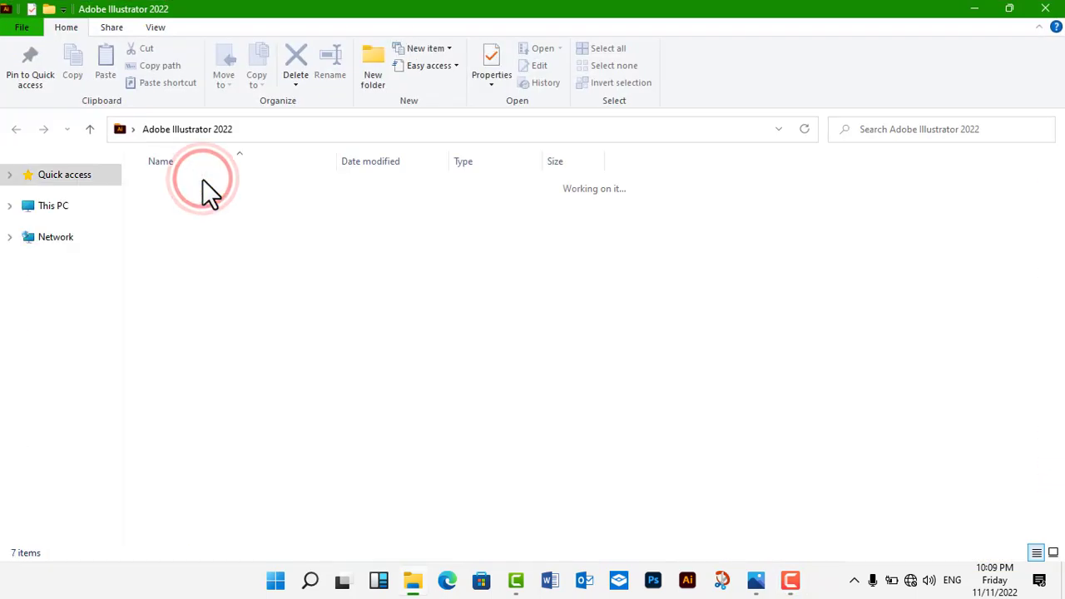
{"action": "left_click", "coordinate": [207, 307]}
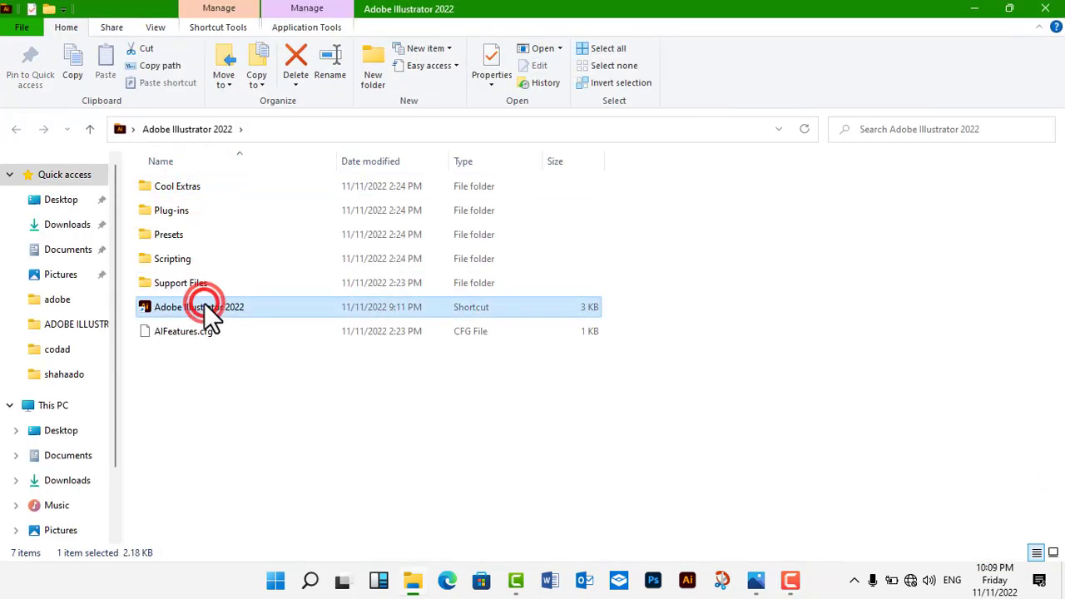
{"action": "left_click", "coordinate": [1046, 8]}
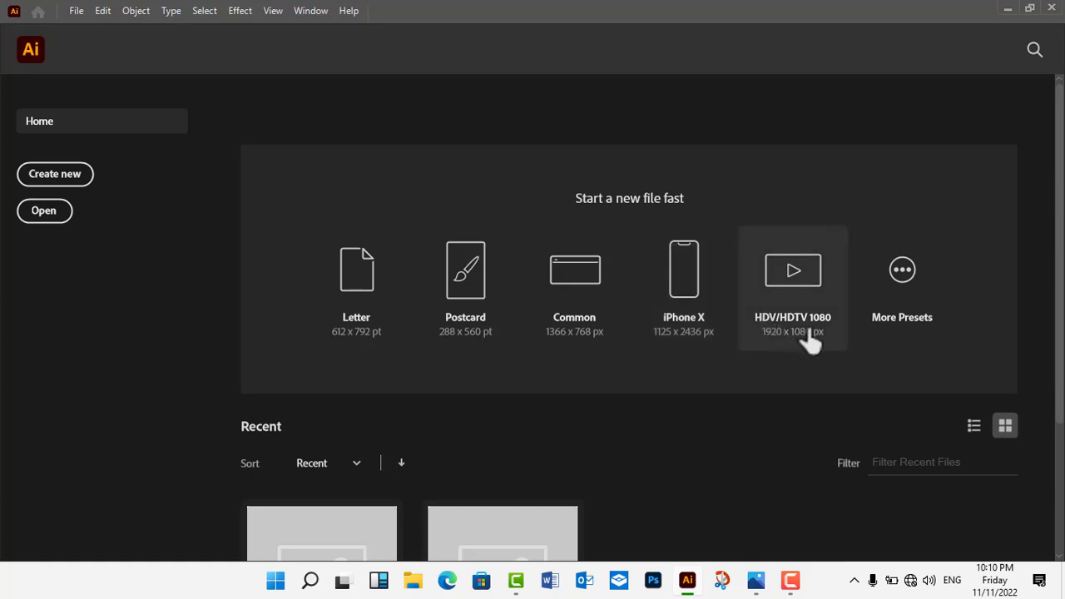
{"action": "left_click", "coordinate": [901, 321]}
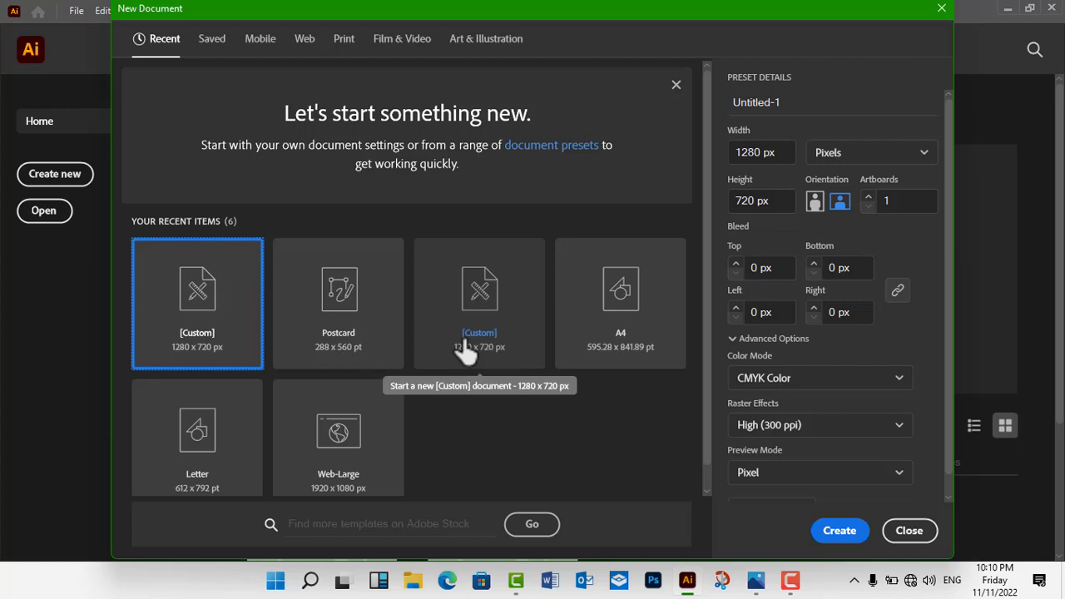
{"action": "left_click", "coordinate": [942, 9]}
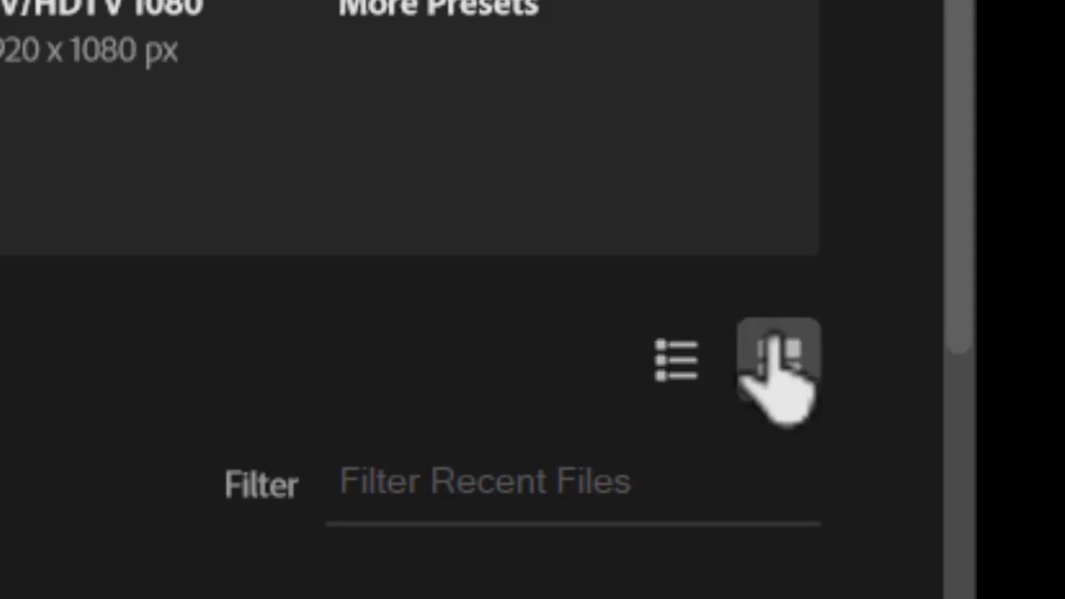
{"action": "left_click", "coordinate": [766, 358]}
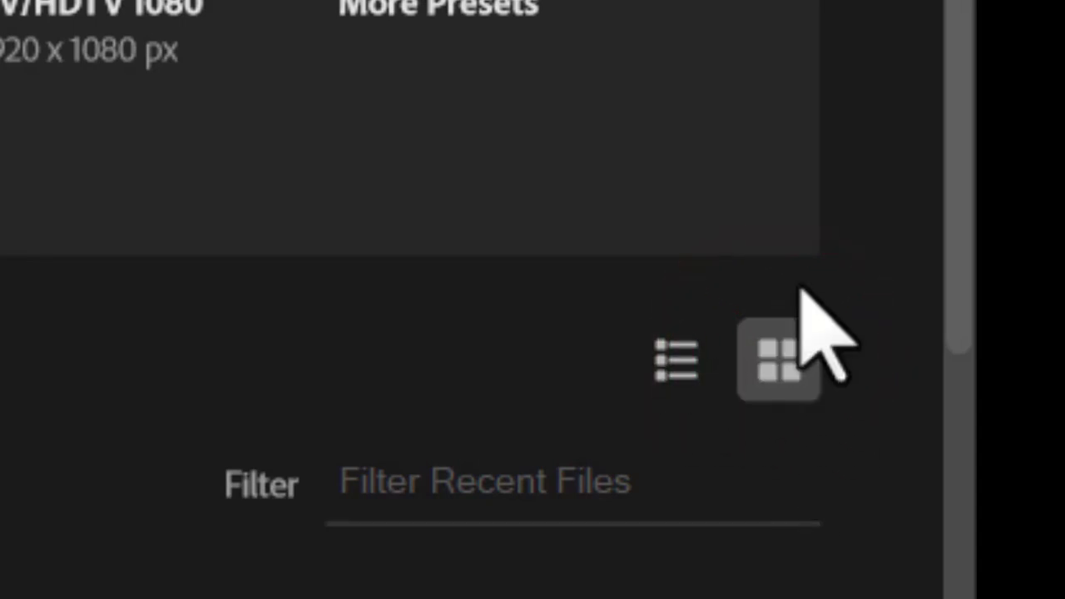
{"action": "left_click", "coordinate": [1056, 275]}
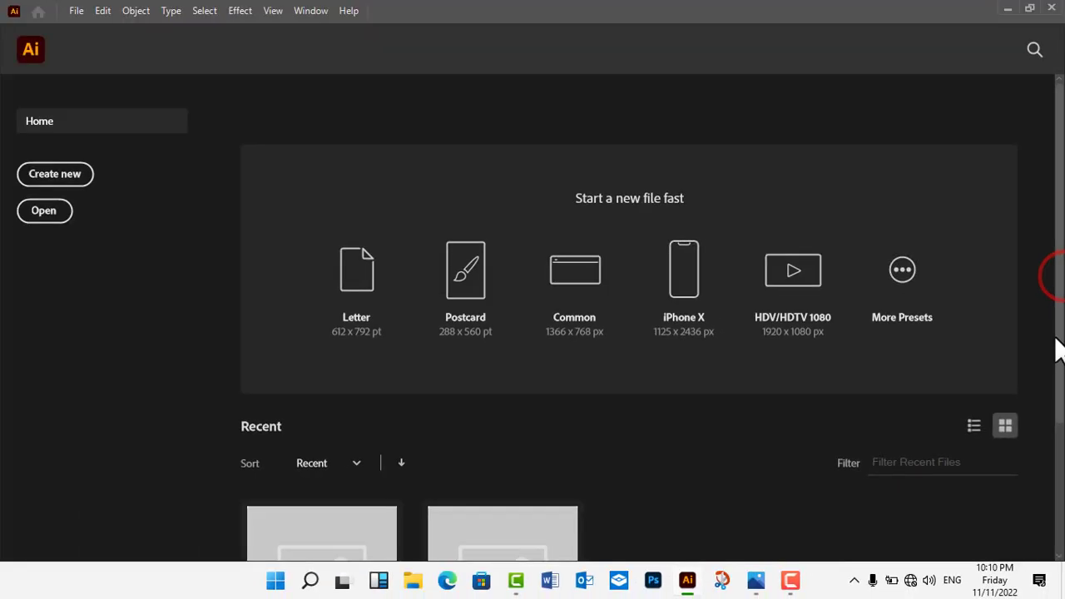
{"action": "left_click", "coordinate": [1059, 408]}
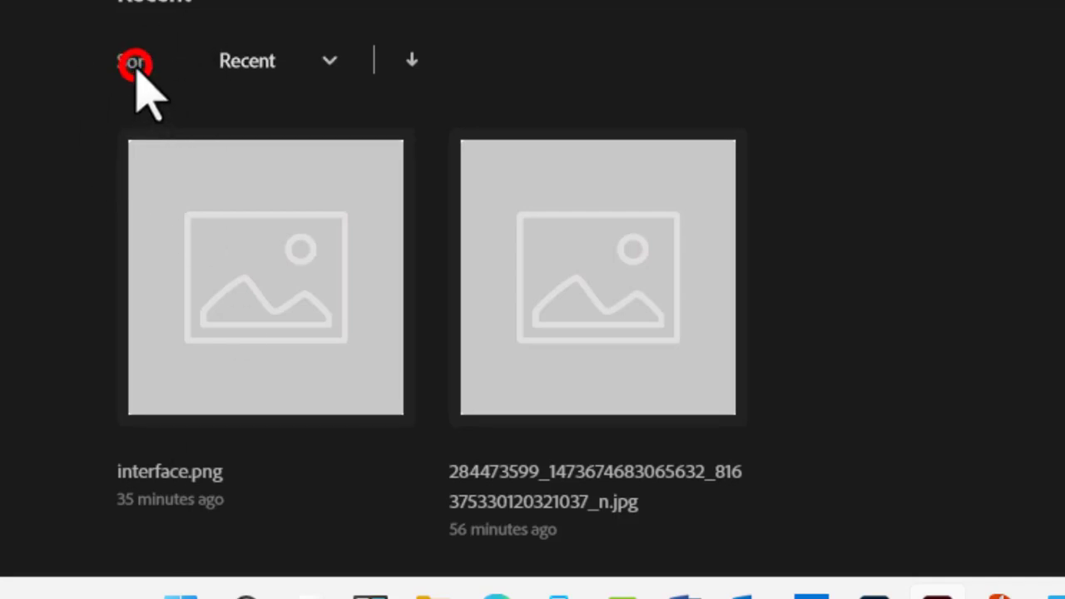
Check the recent-file sort options, then flip the sort direction so the jpg is listed first
{"action": "left_click", "coordinate": [331, 61]}
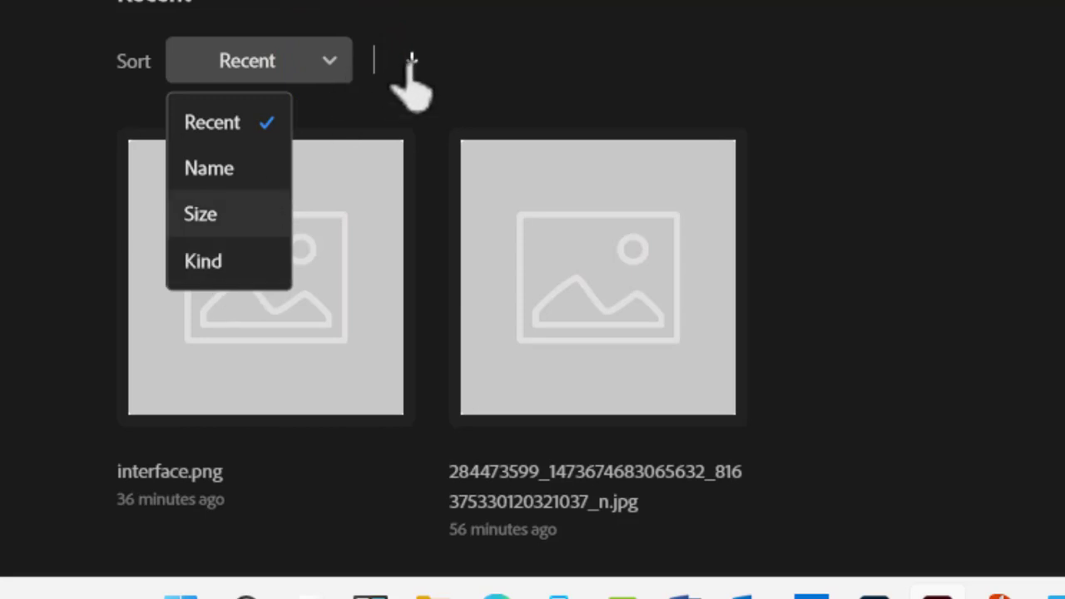
{"action": "left_click", "coordinate": [410, 60]}
{"action": "left_click", "coordinate": [411, 60]}
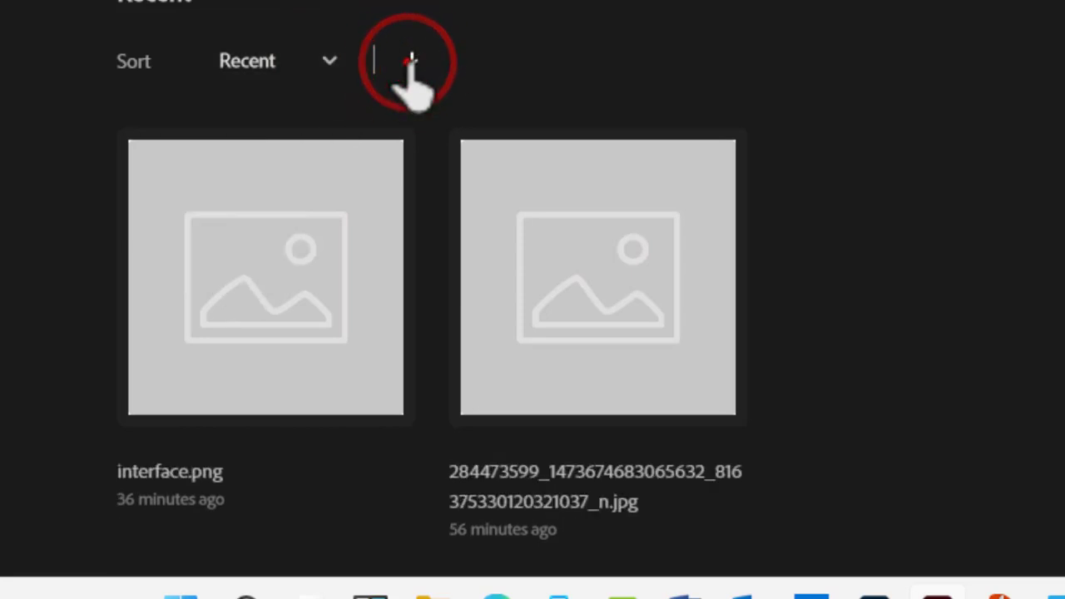
{"action": "left_click", "coordinate": [410, 60]}
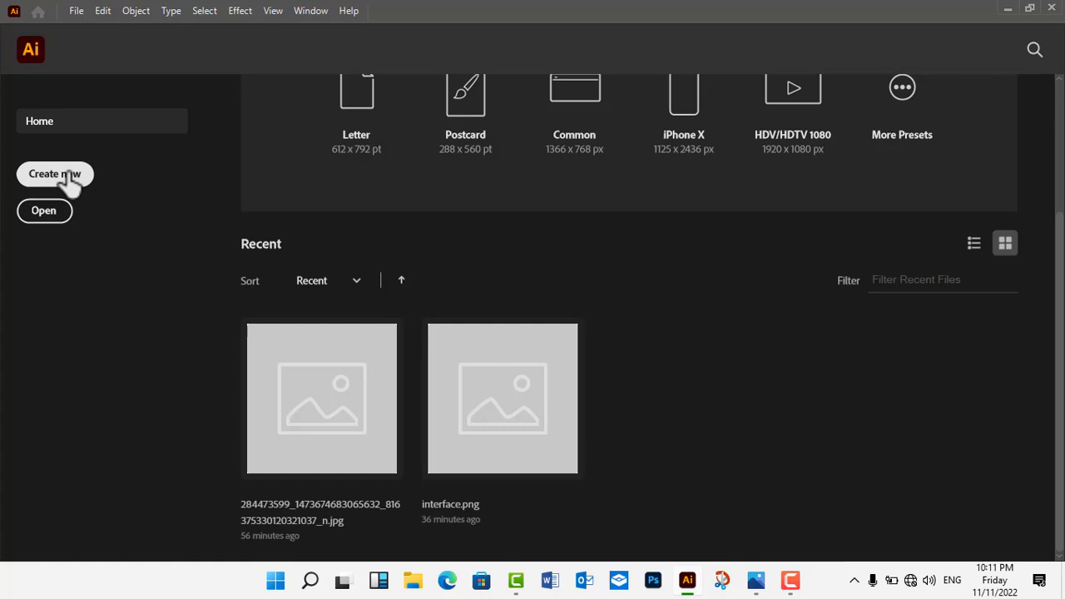
Open the New Document dialog and browse the Saved, Mobile and Web preset tabs
{"action": "left_click", "coordinate": [68, 180]}
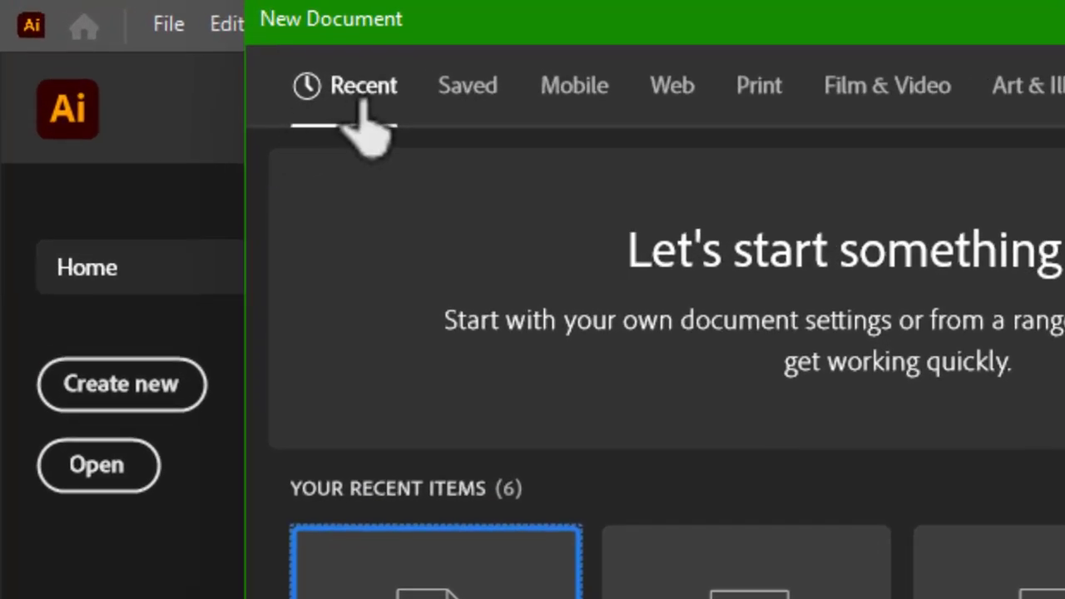
{"action": "left_click", "coordinate": [467, 100]}
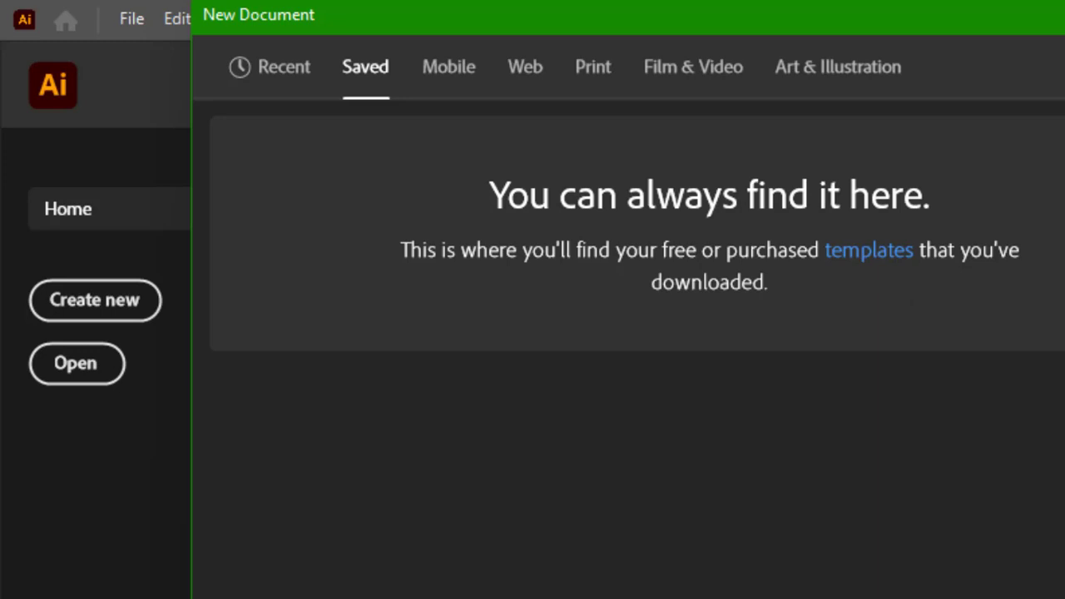
{"action": "left_click", "coordinate": [457, 69]}
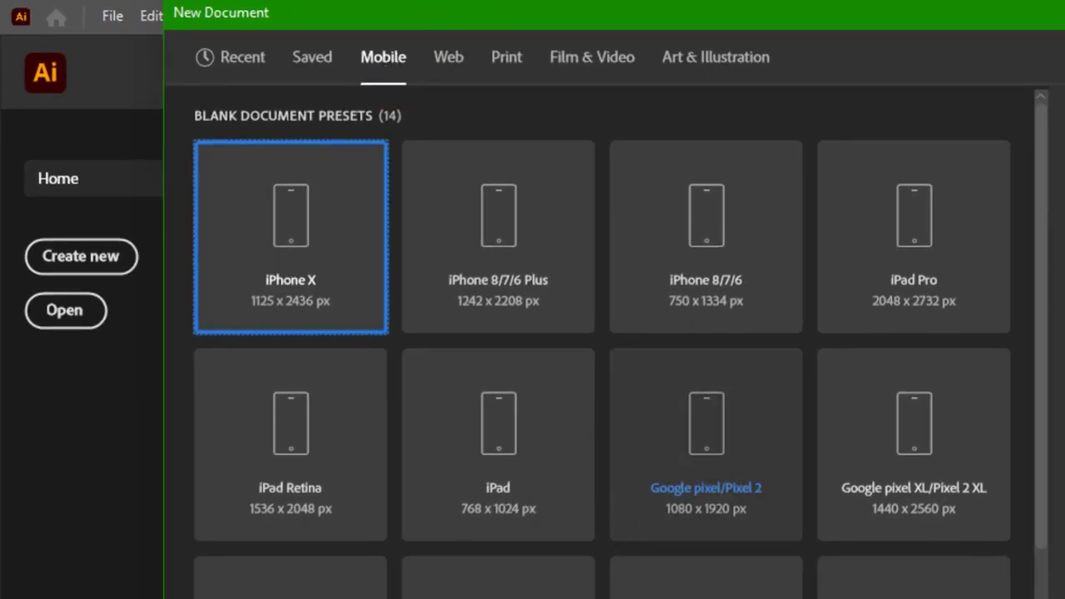
{"action": "left_click_drag", "start_coordinate": [1041, 287], "coordinate": [1047, 566]}
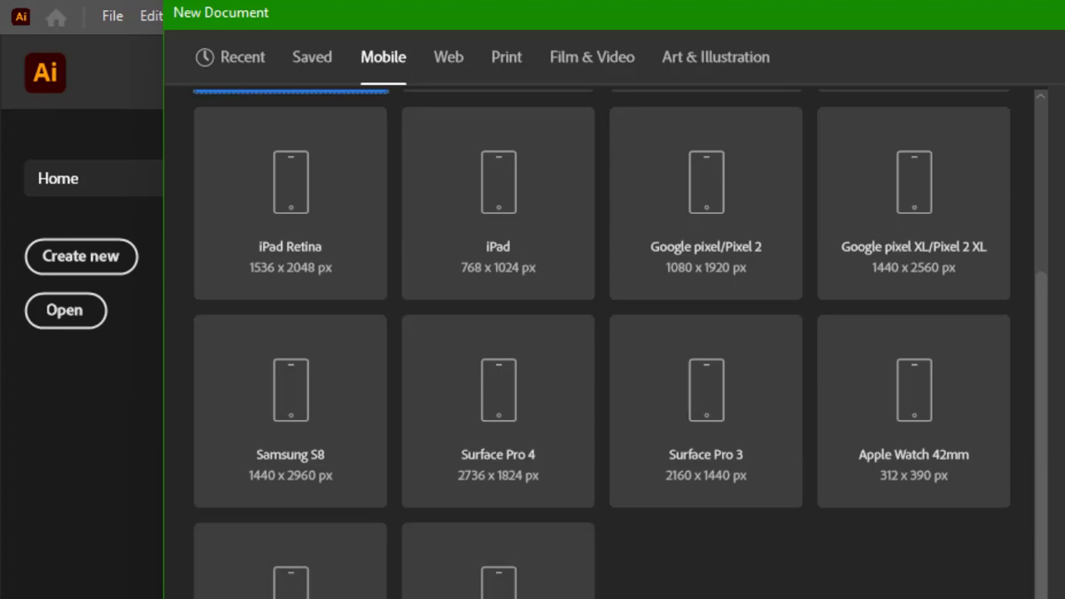
{"action": "left_click_drag", "start_coordinate": [1051, 510], "coordinate": [1027, 333]}
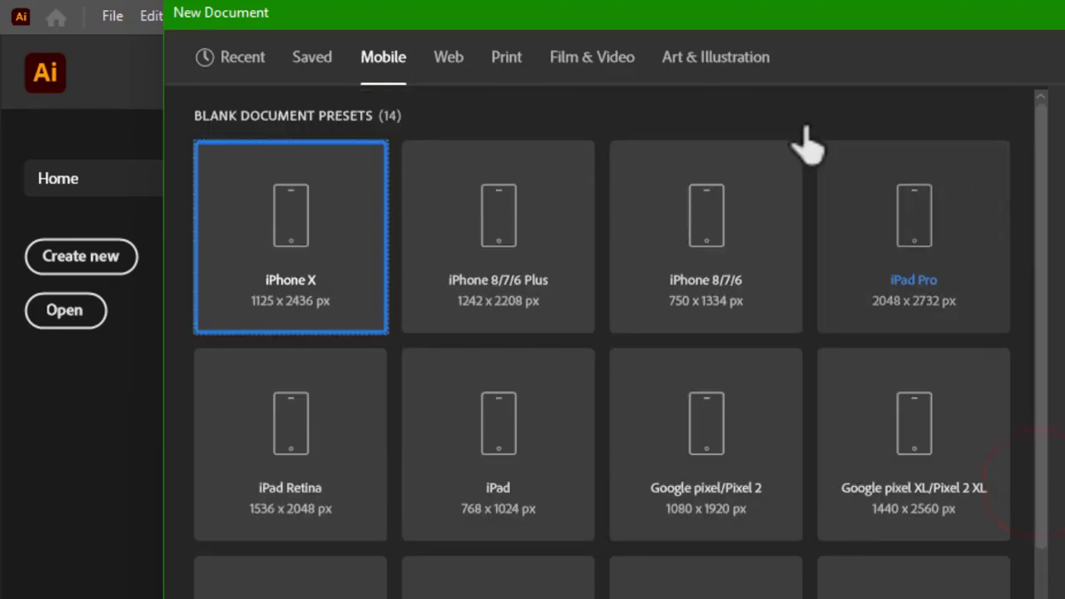
{"action": "left_click", "coordinate": [449, 71]}
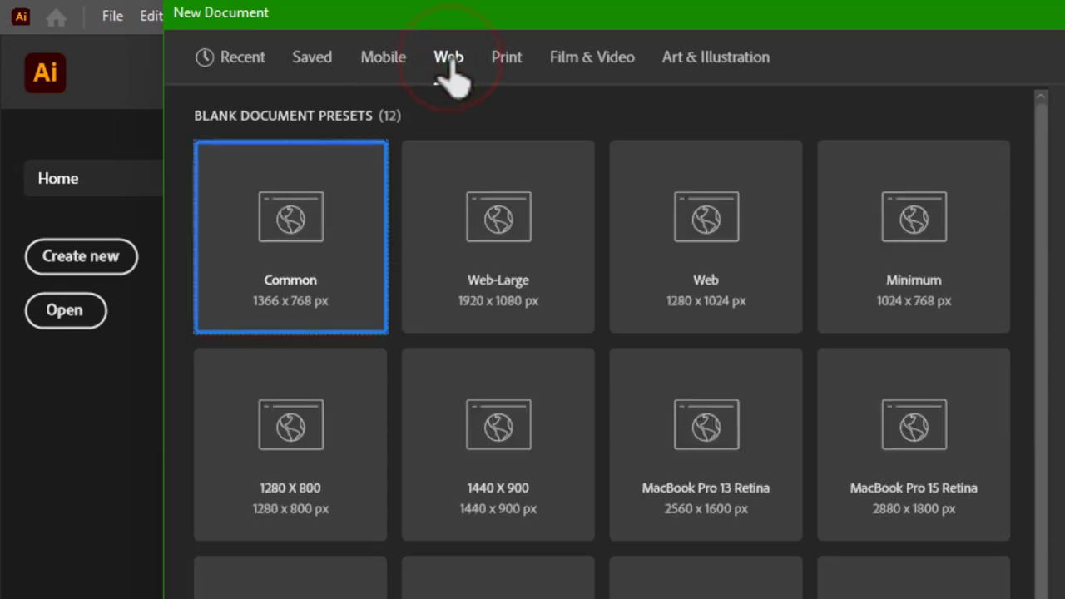
Move from the Web presets through Print to the Film & Video presets
{"action": "left_click", "coordinate": [449, 71]}
{"action": "left_click_drag", "start_coordinate": [1036, 236], "coordinate": [1036, 265]}
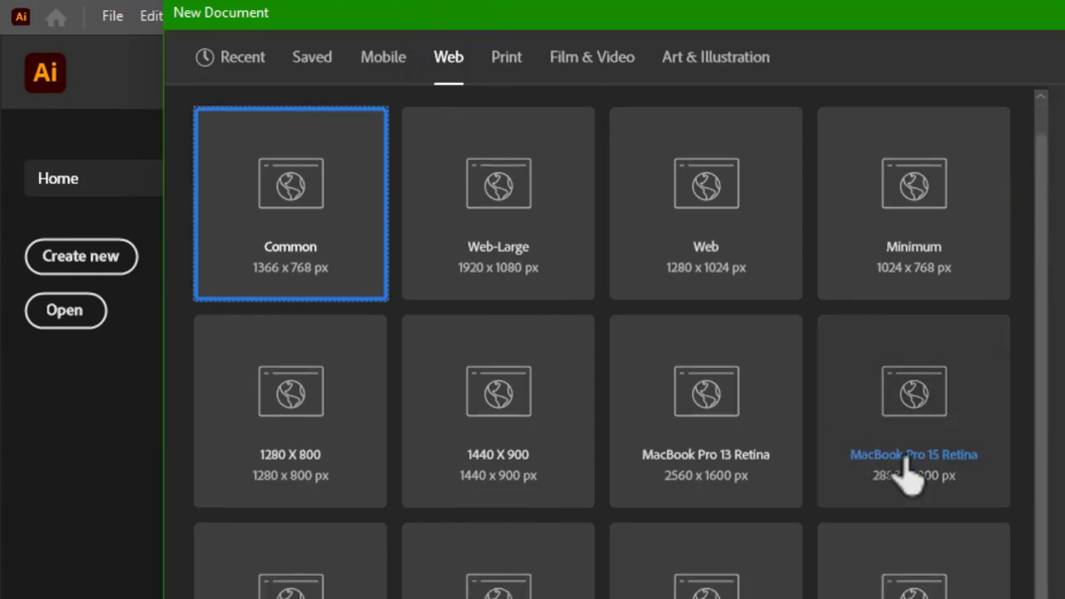
{"action": "left_click", "coordinate": [764, 326]}
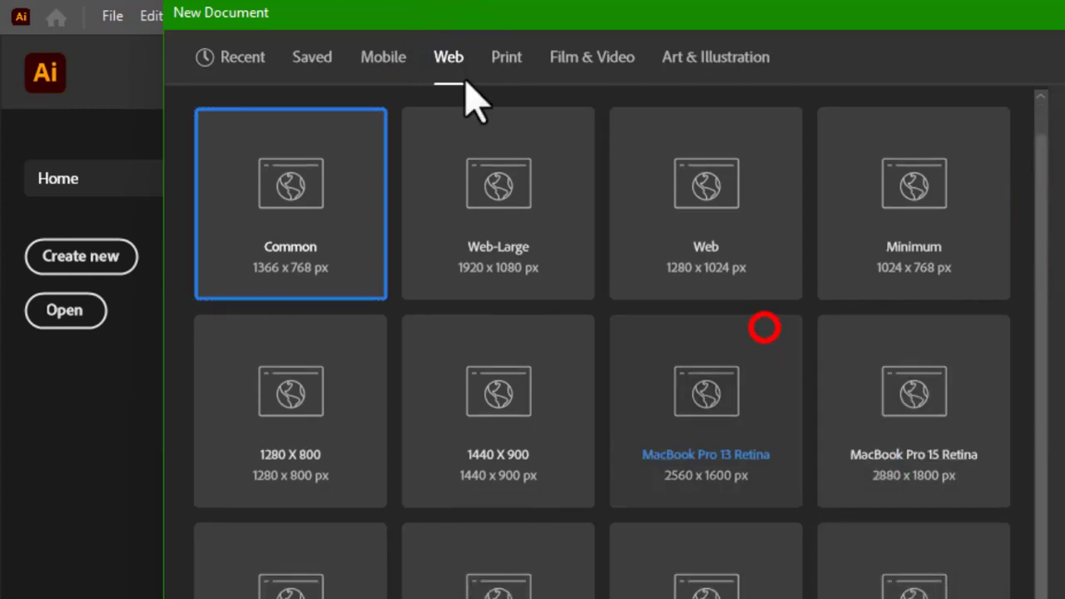
{"action": "left_click", "coordinate": [503, 62]}
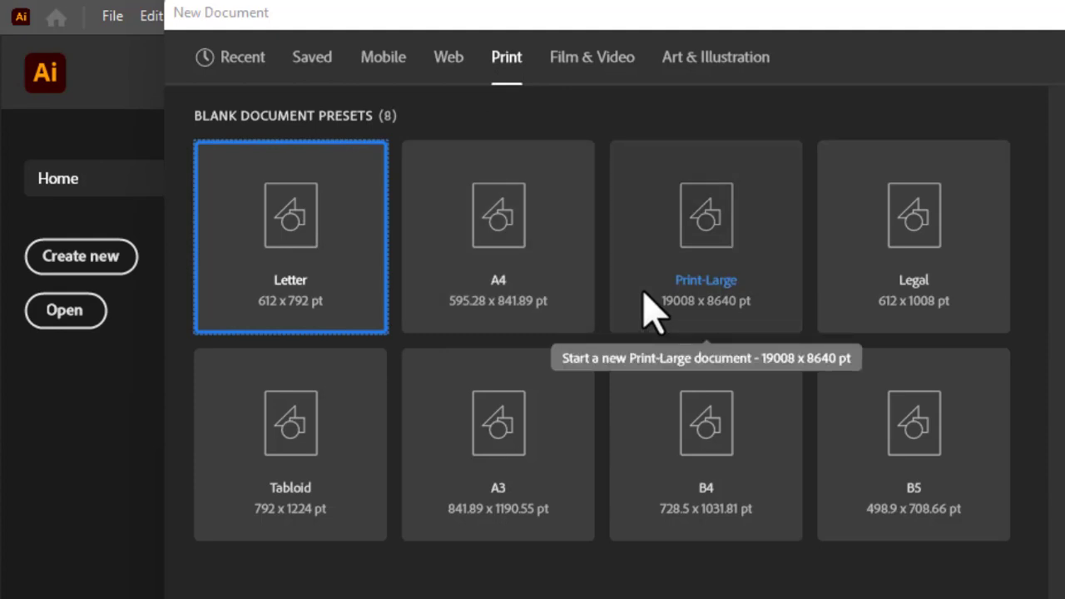
{"action": "left_click", "coordinate": [596, 60]}
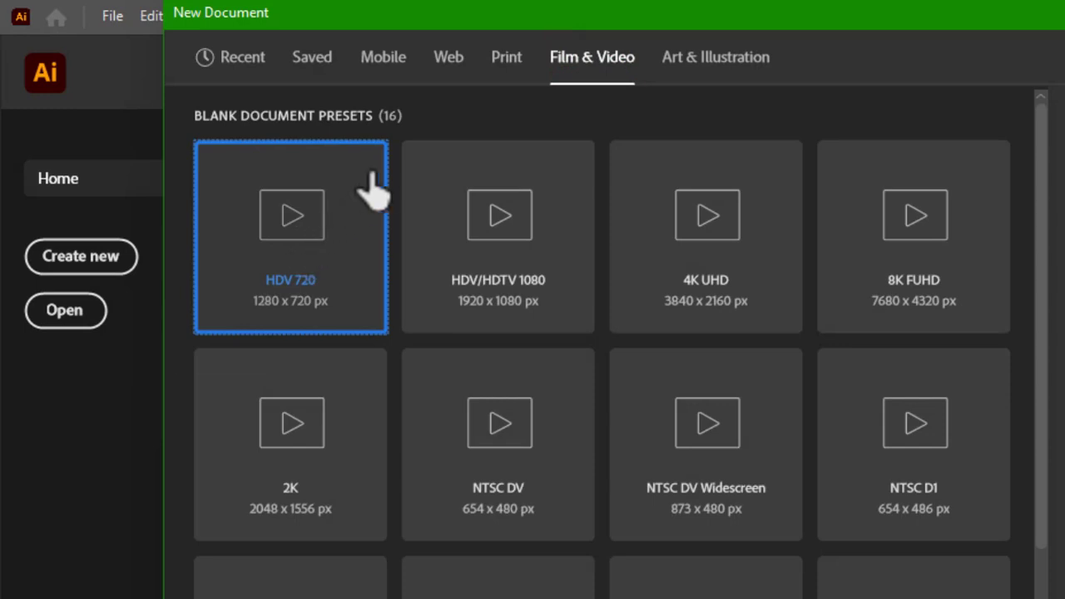
Select HDV 720, then switch to Art & Illustration and scroll to the Postcard preset details
{"action": "left_click", "coordinate": [283, 328]}
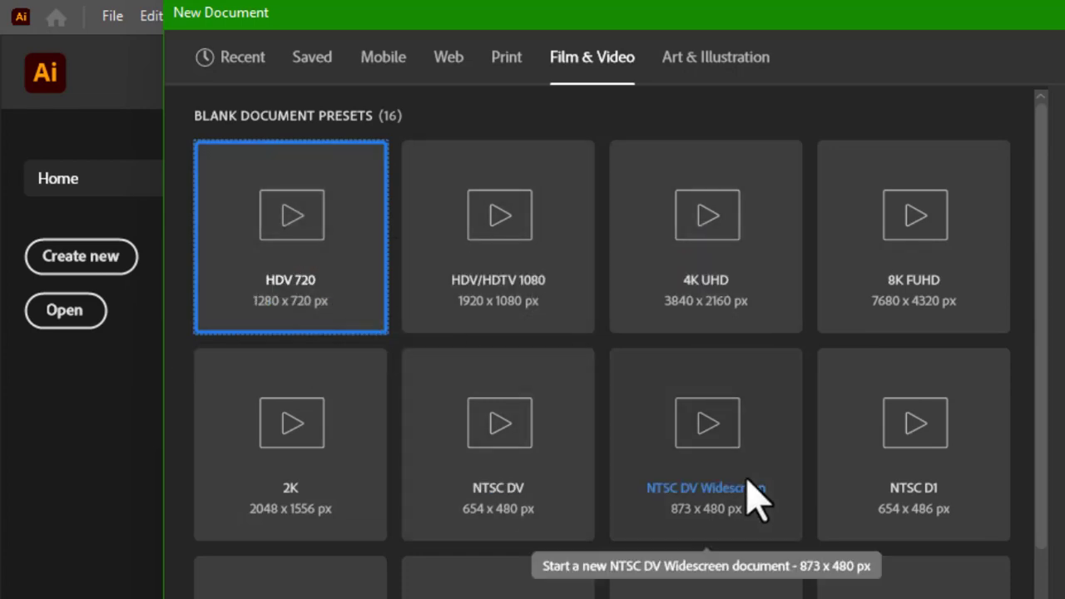
{"action": "scroll", "coordinate": [1039, 486], "scroll_direction": "down", "scroll_amount": 1}
{"action": "scroll", "coordinate": [1039, 486], "scroll_direction": "down", "scroll_amount": 3}
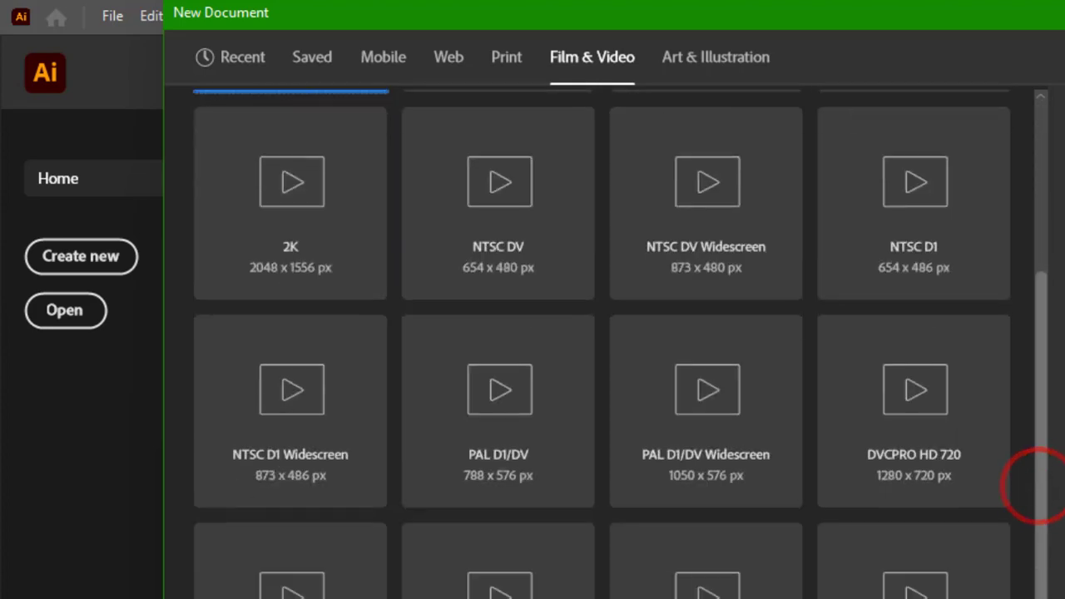
{"action": "left_click", "coordinate": [713, 66]}
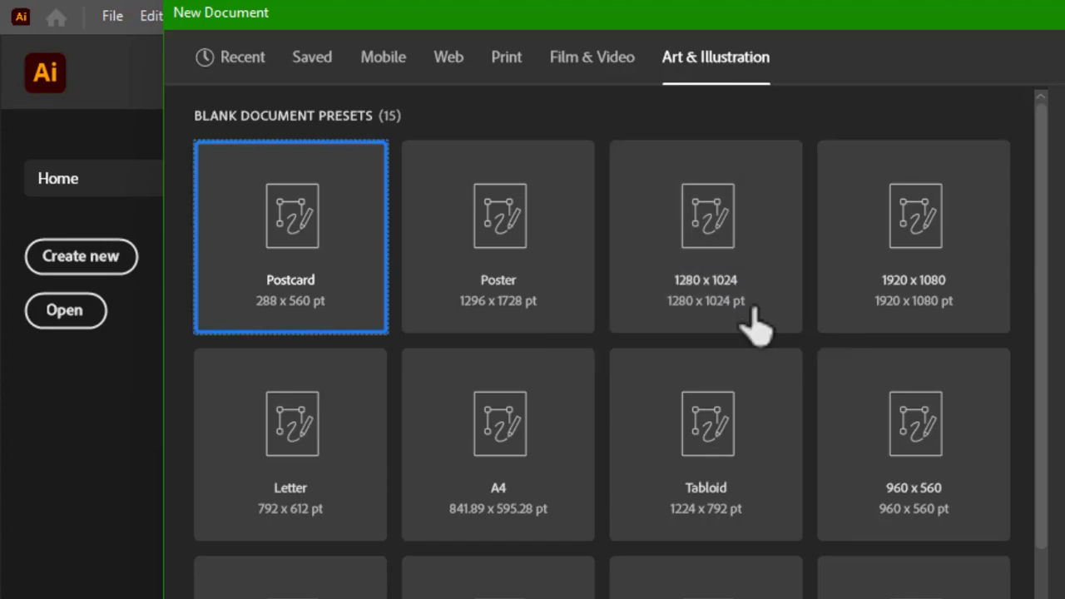
{"action": "left_click_drag", "start_coordinate": [1040, 274], "coordinate": [1046, 583]}
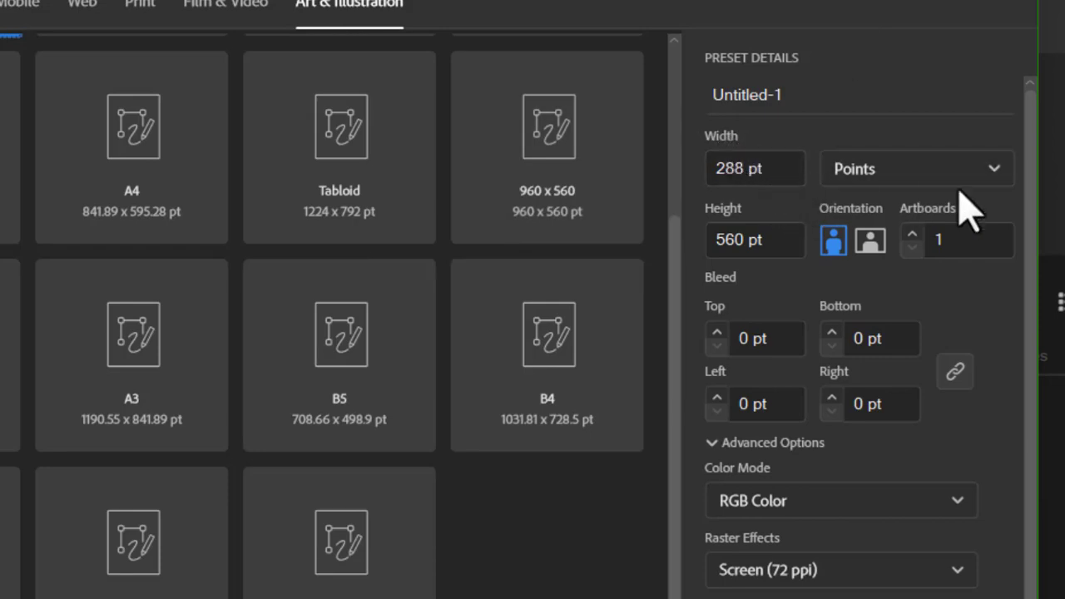
Switch units to Pixels and replace the width and height with 1280 and 720
{"action": "left_click", "coordinate": [992, 171]}
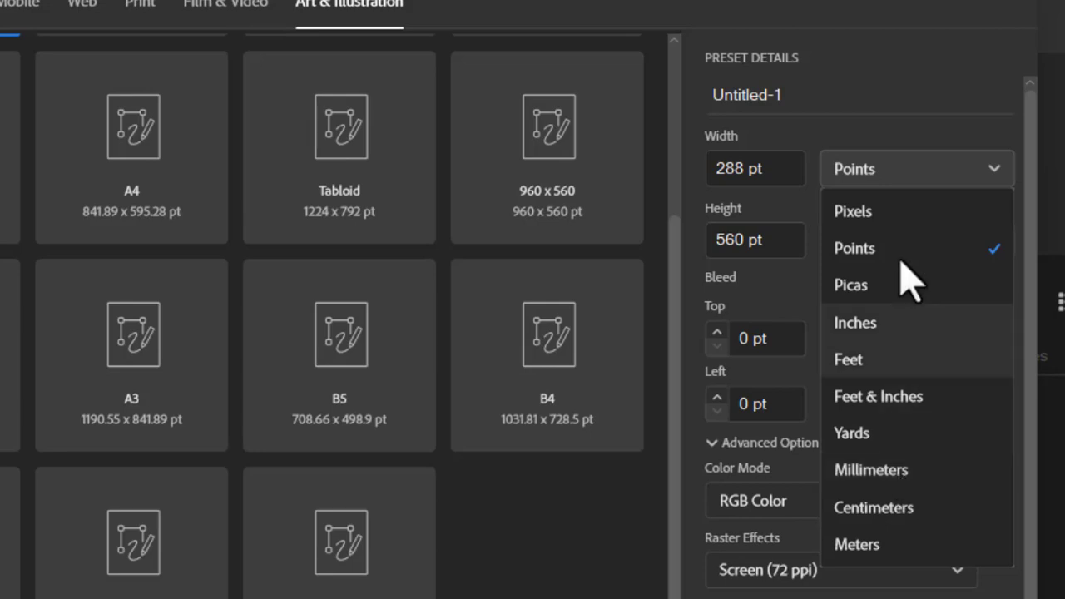
{"action": "left_click", "coordinate": [903, 210]}
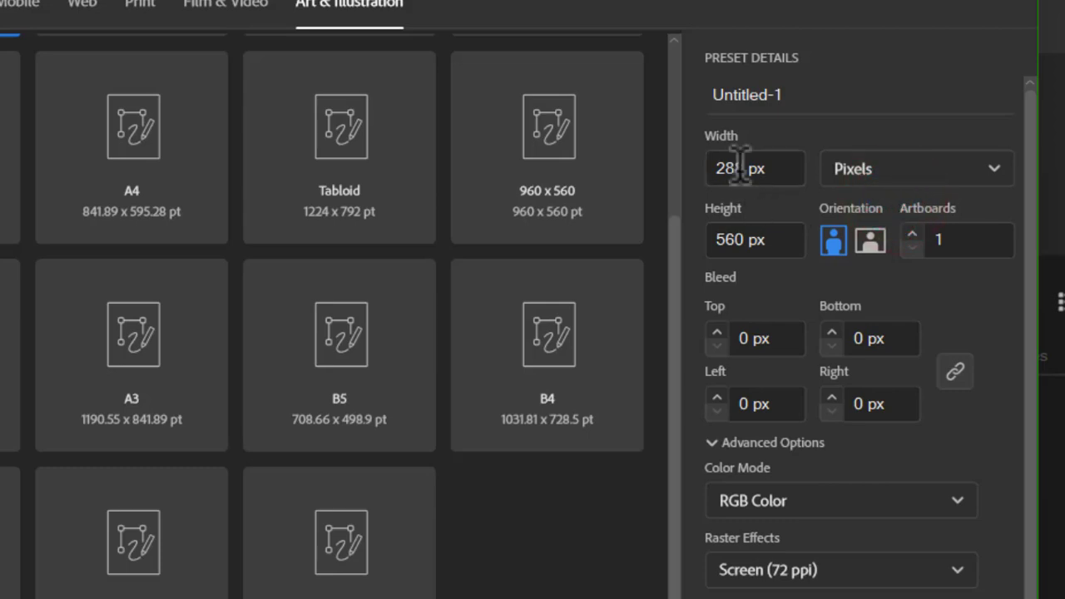
{"action": "left_click_drag", "start_coordinate": [750, 167], "coordinate": [683, 172]}
{"action": "type", "text": "1280"}
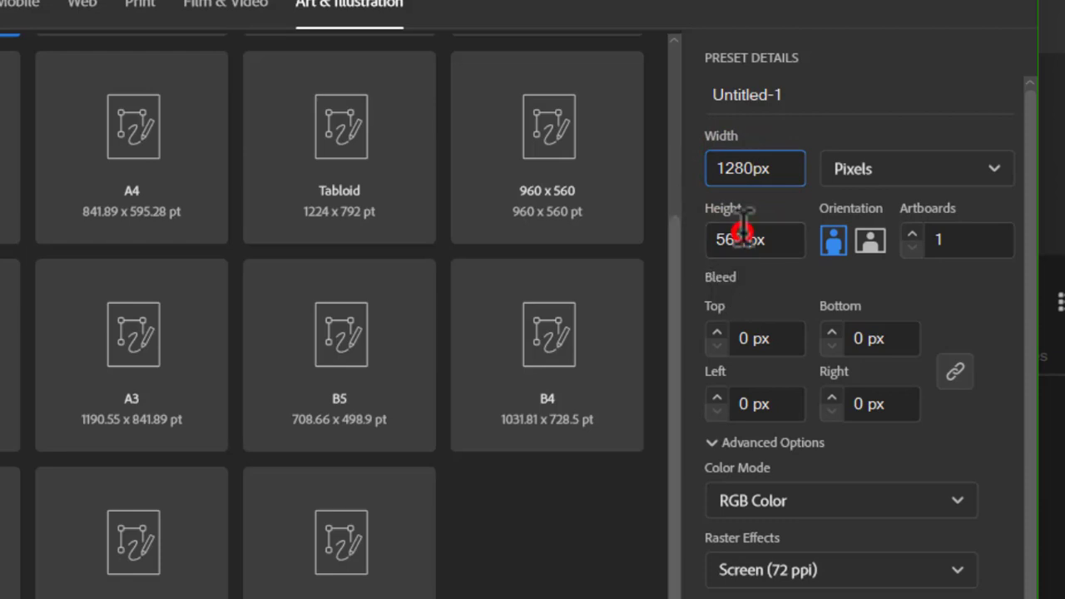
{"action": "left_click_drag", "start_coordinate": [743, 237], "coordinate": [709, 239]}
{"action": "type", "text": "720"}
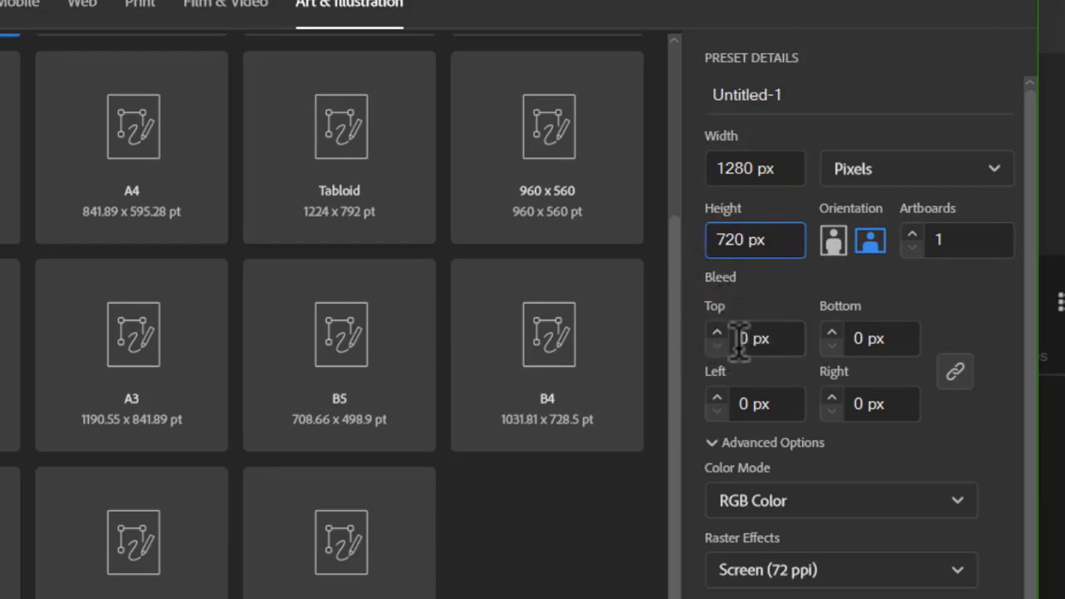
Keep RGB, choose Medium (150 ppi) raster effects and Pixel preview, then create the document
{"action": "left_click", "coordinate": [837, 506]}
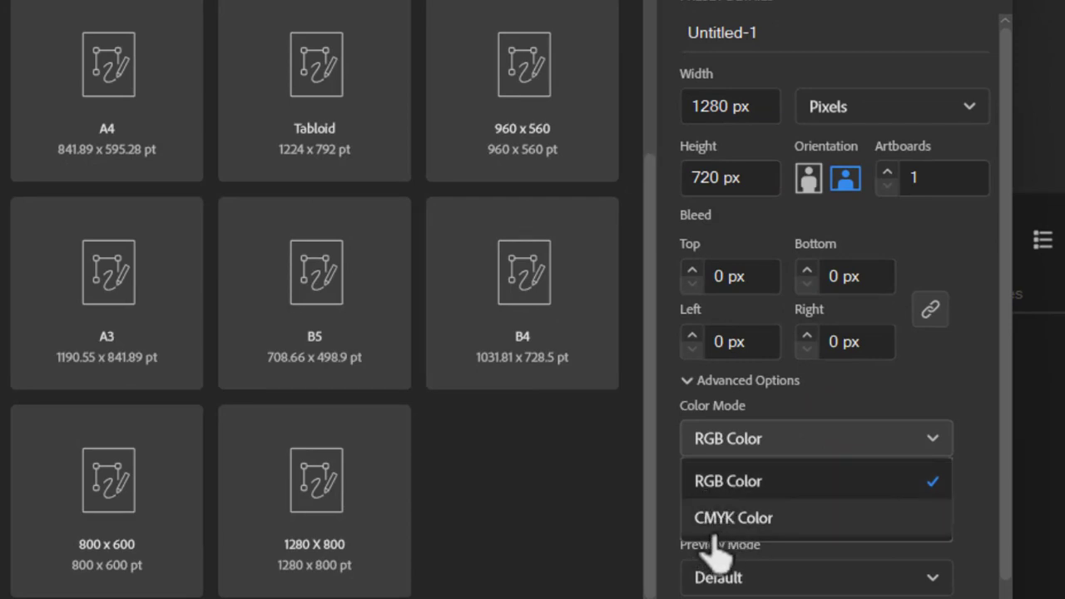
{"action": "left_click", "coordinate": [745, 485]}
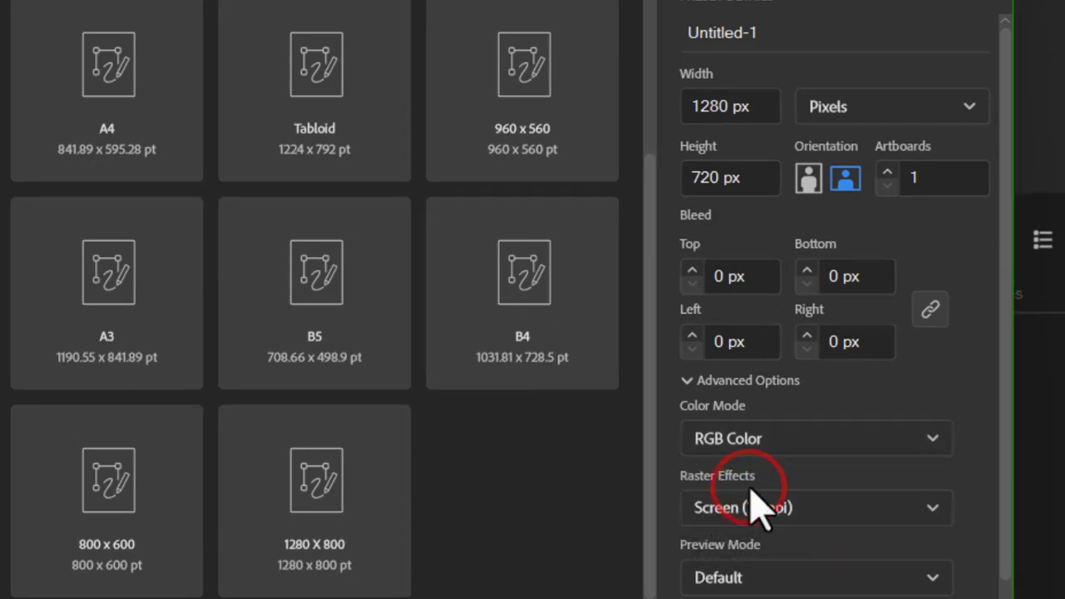
{"action": "left_click", "coordinate": [857, 505]}
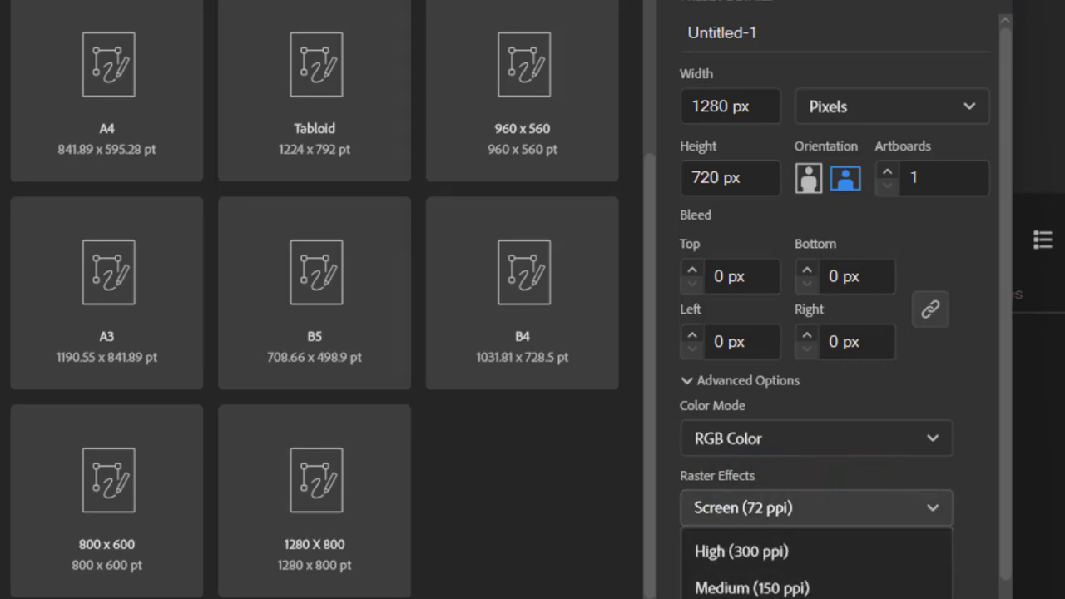
{"action": "left_click", "coordinate": [770, 586]}
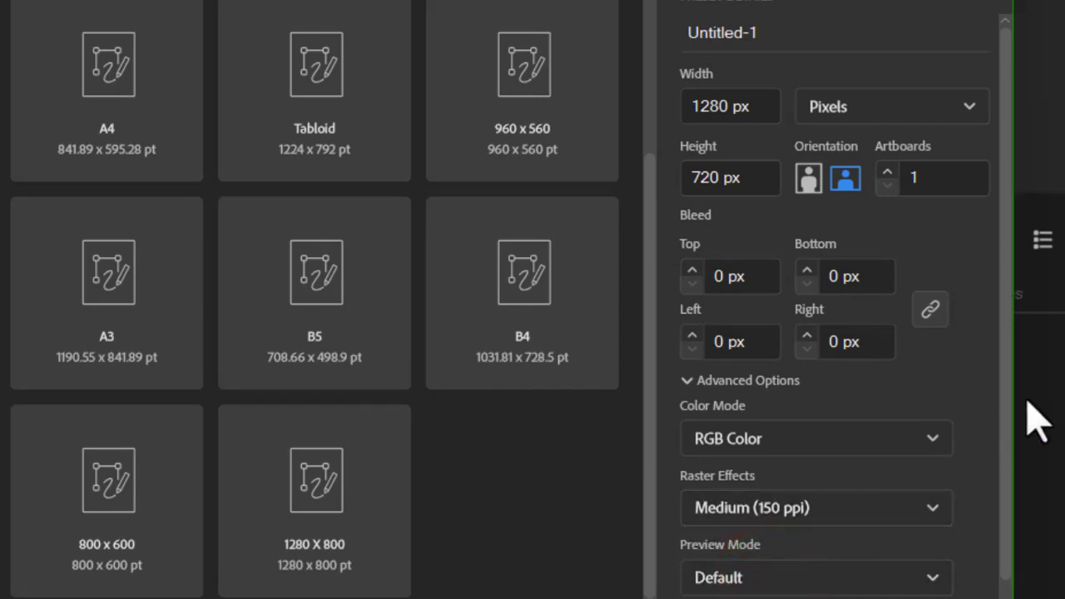
{"action": "left_click", "coordinate": [793, 578]}
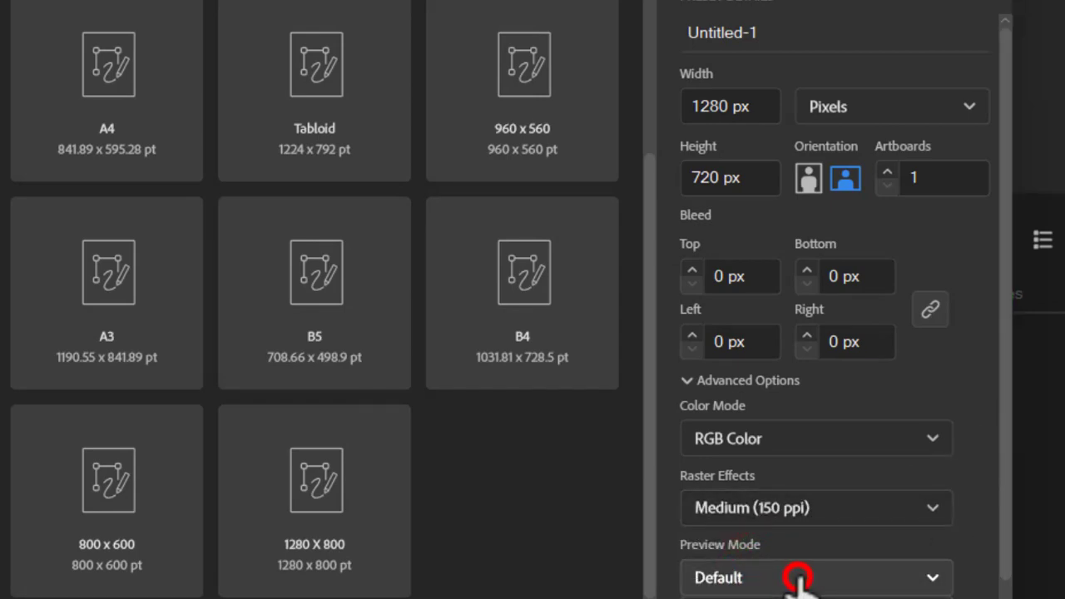
{"action": "left_click", "coordinate": [740, 587]}
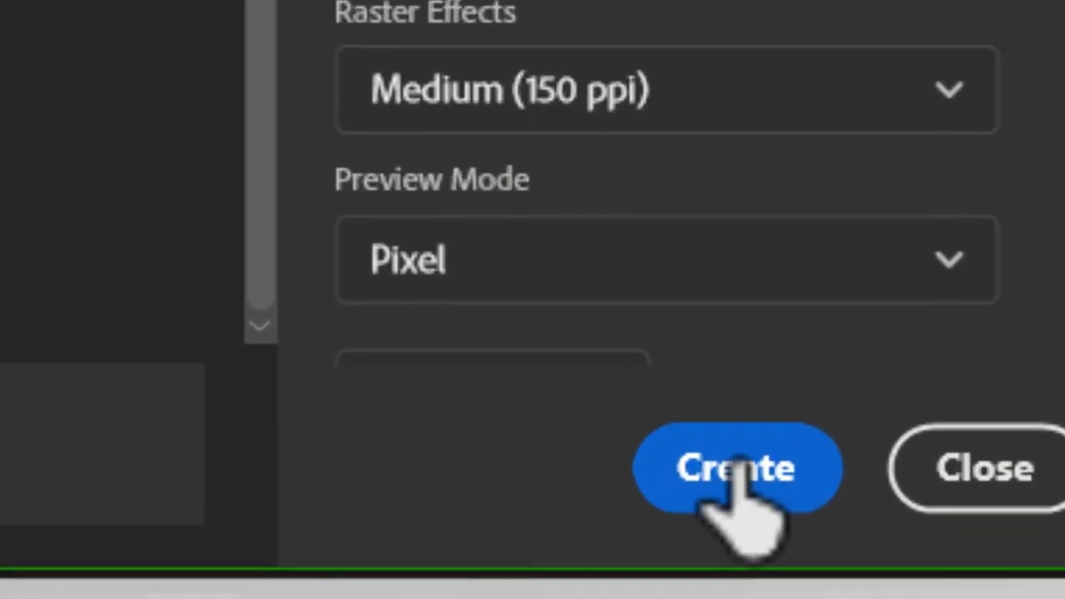
{"action": "left_click", "coordinate": [749, 516]}
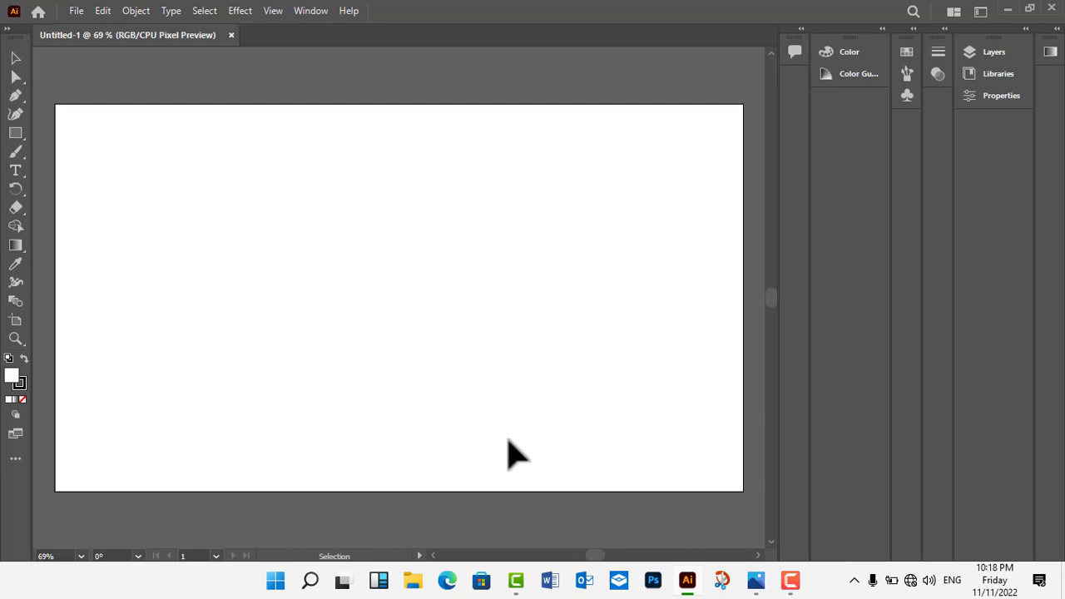
{"action": "left_click", "coordinate": [653, 580]}
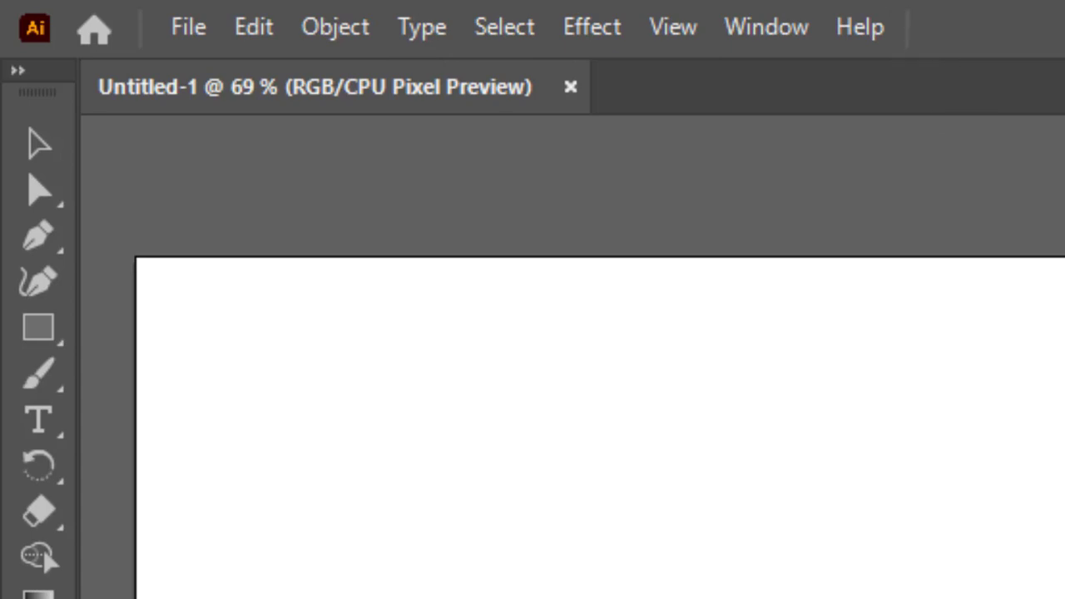
Switch to the download.jfif document tab
{"action": "left_click", "coordinate": [655, 190]}
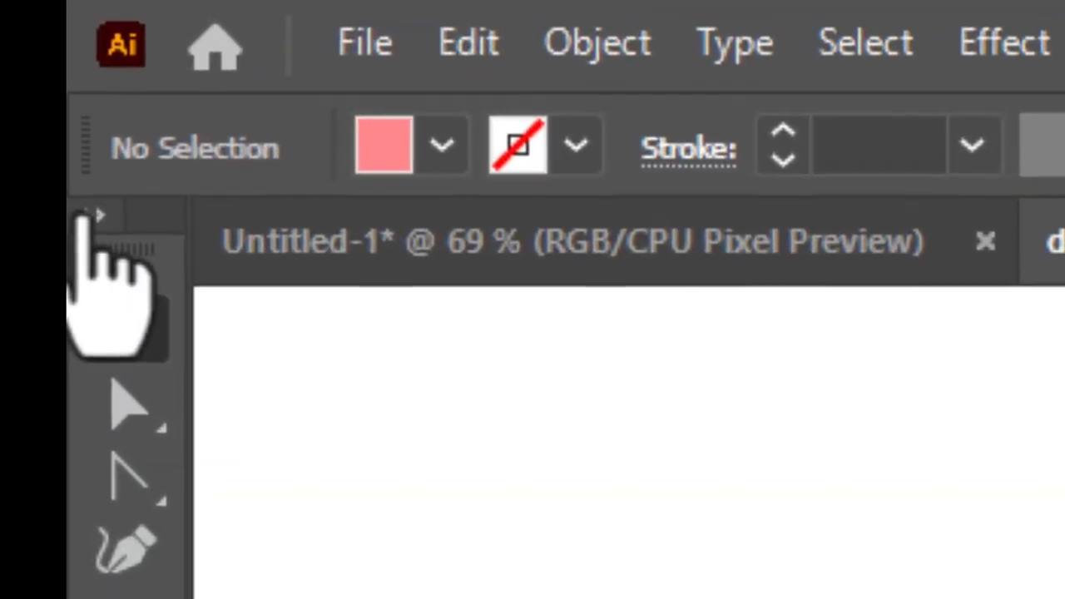
Try the two-column toolbar, pick the Artboard tool from All Tools, then open a new window
{"action": "left_click", "coordinate": [8, 66]}
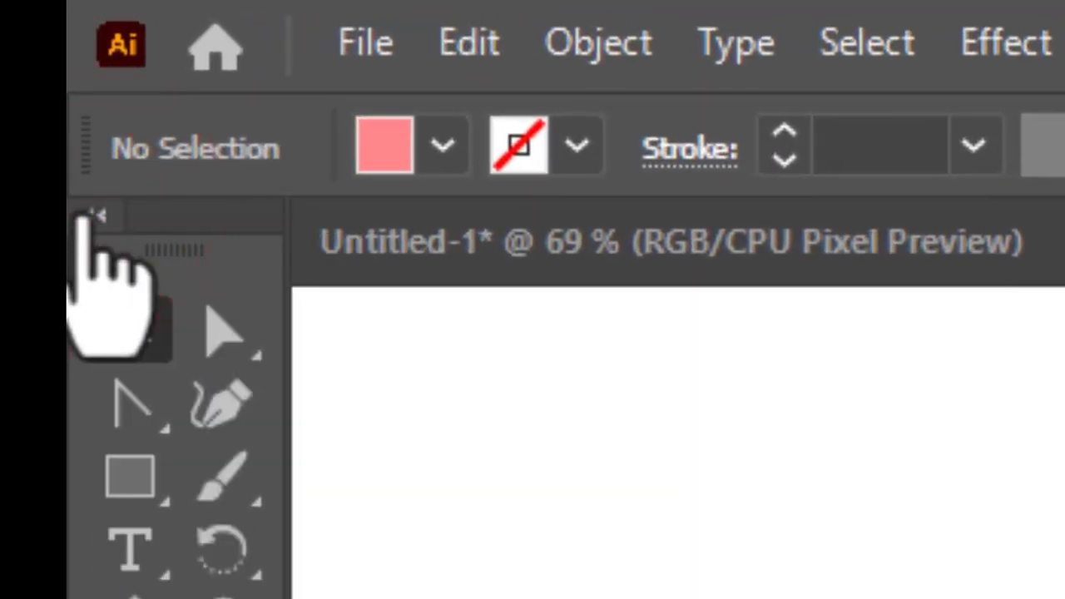
{"action": "left_click", "coordinate": [86, 212]}
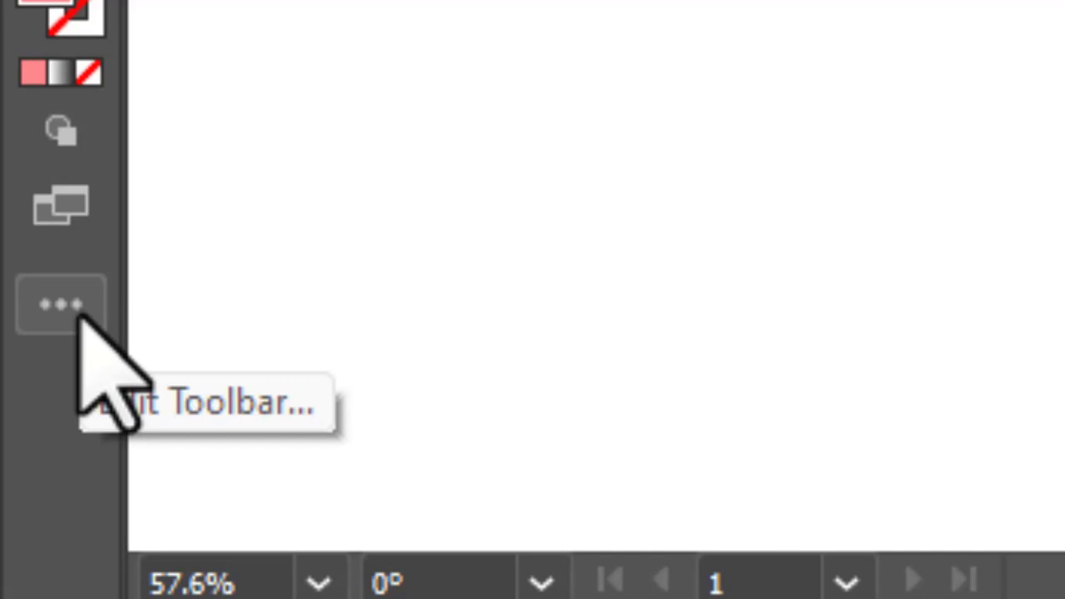
{"action": "left_click", "coordinate": [81, 315]}
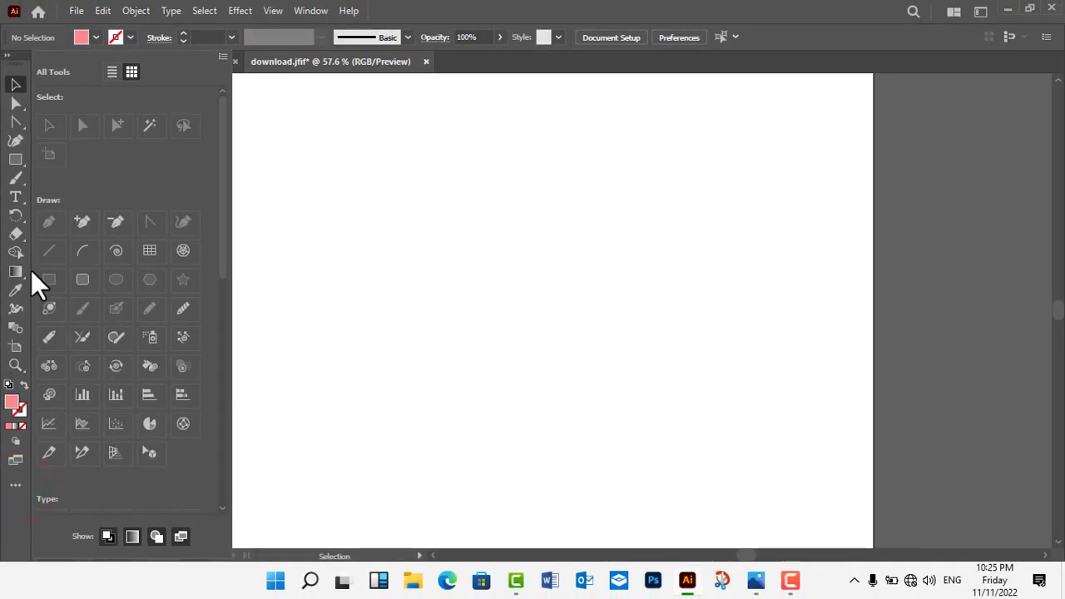
{"action": "left_click", "coordinate": [51, 152]}
{"action": "left_click", "coordinate": [49, 337]}
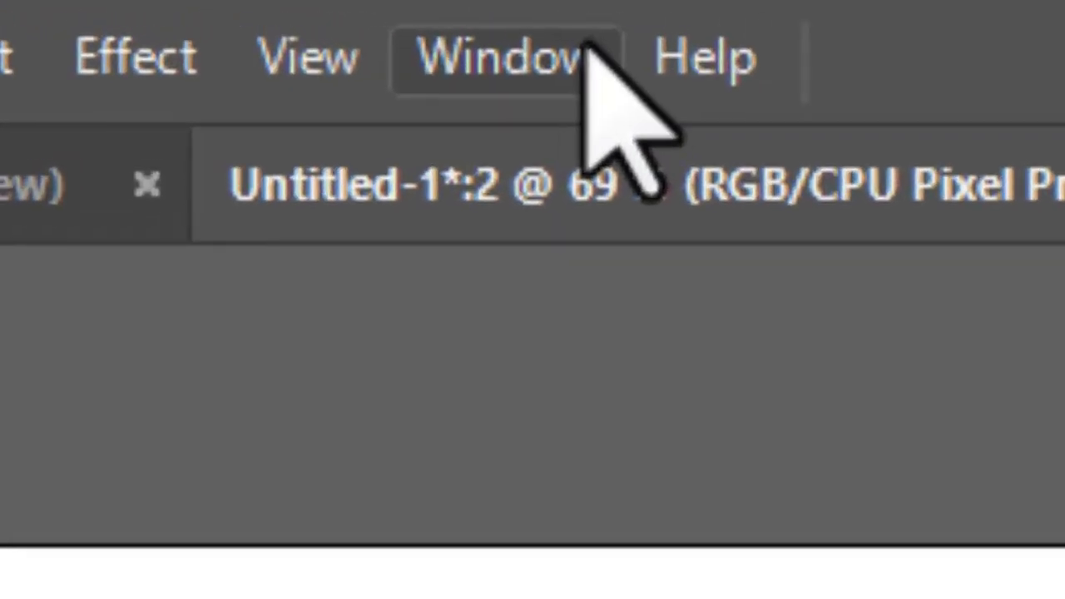
Switch the toolbar from Basic to Advanced through Window > Toolbars
{"action": "left_click", "coordinate": [328, 9]}
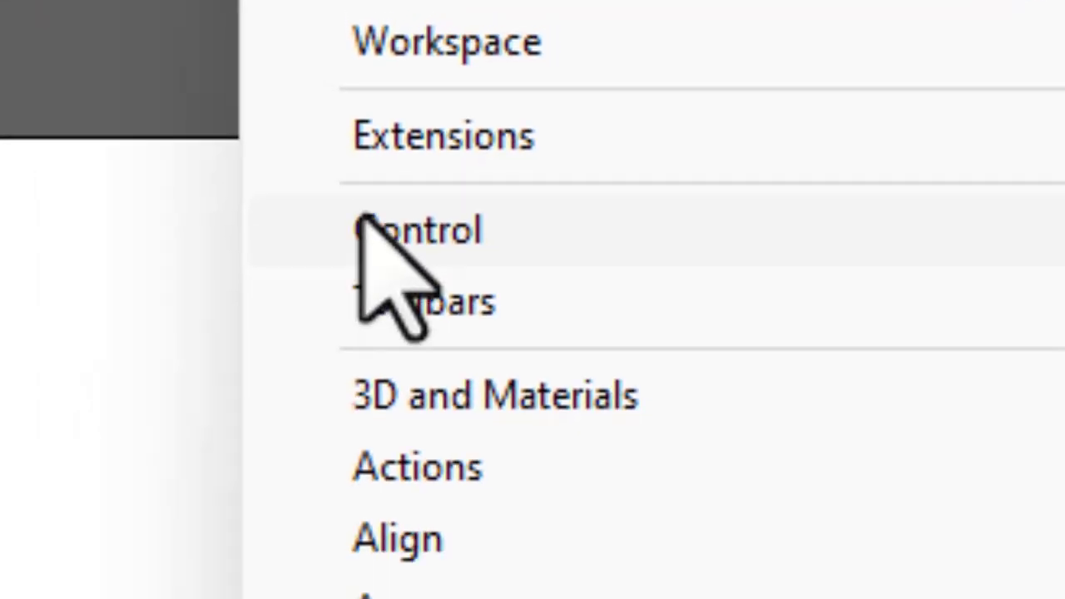
{"action": "left_click", "coordinate": [366, 267]}
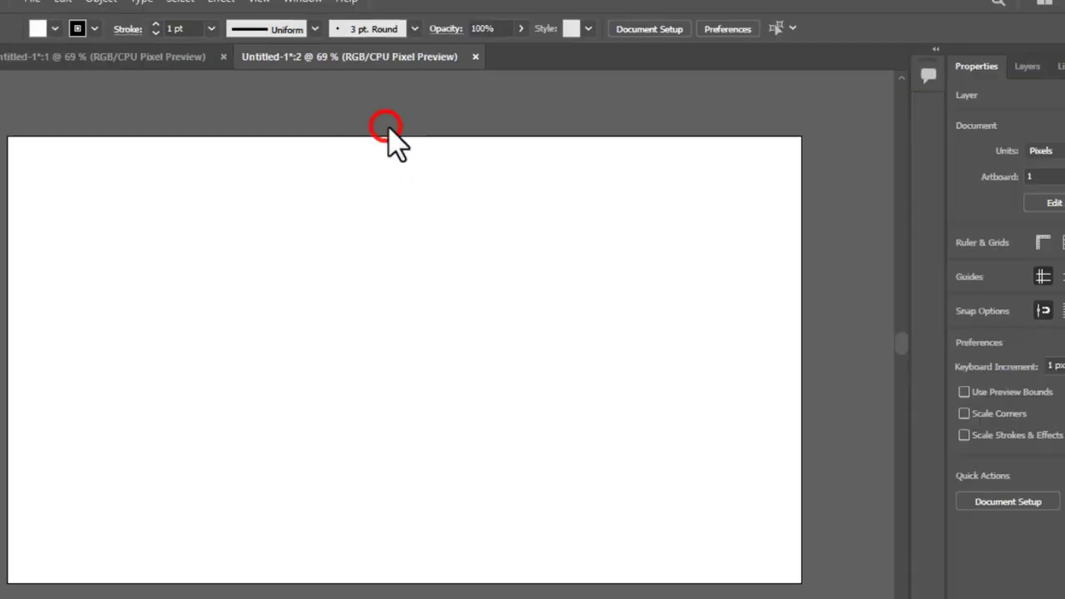
{"action": "left_click", "coordinate": [308, 11]}
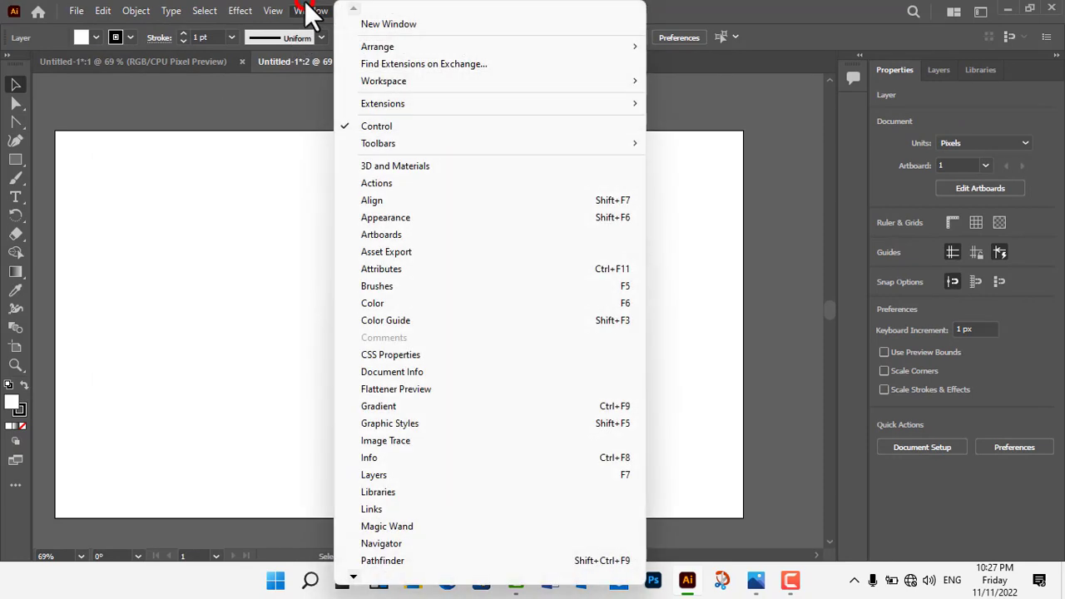
{"action": "left_click", "coordinate": [378, 139]}
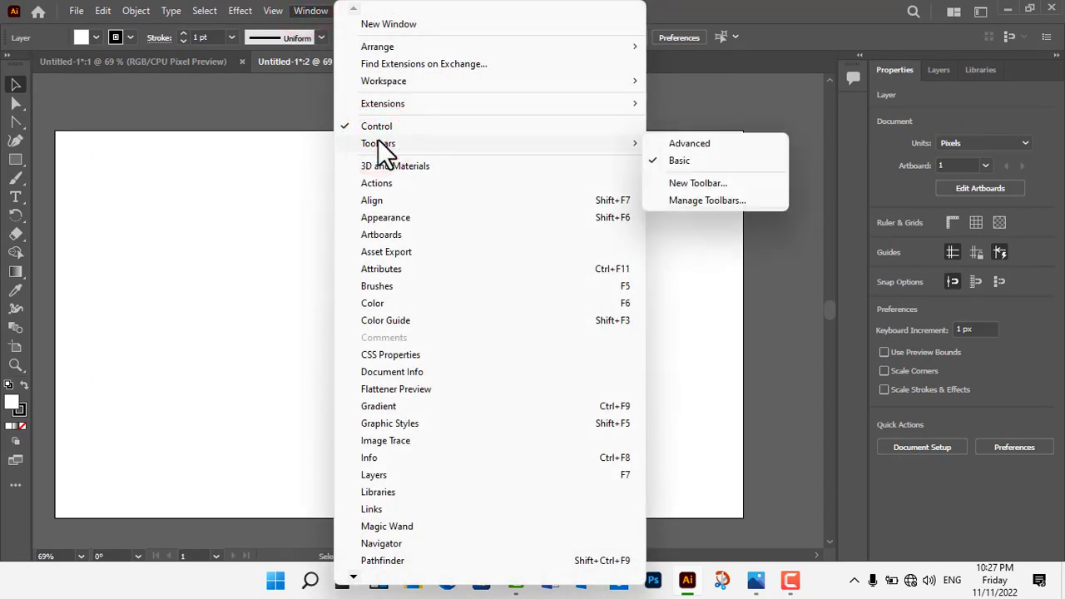
{"action": "left_click", "coordinate": [691, 145]}
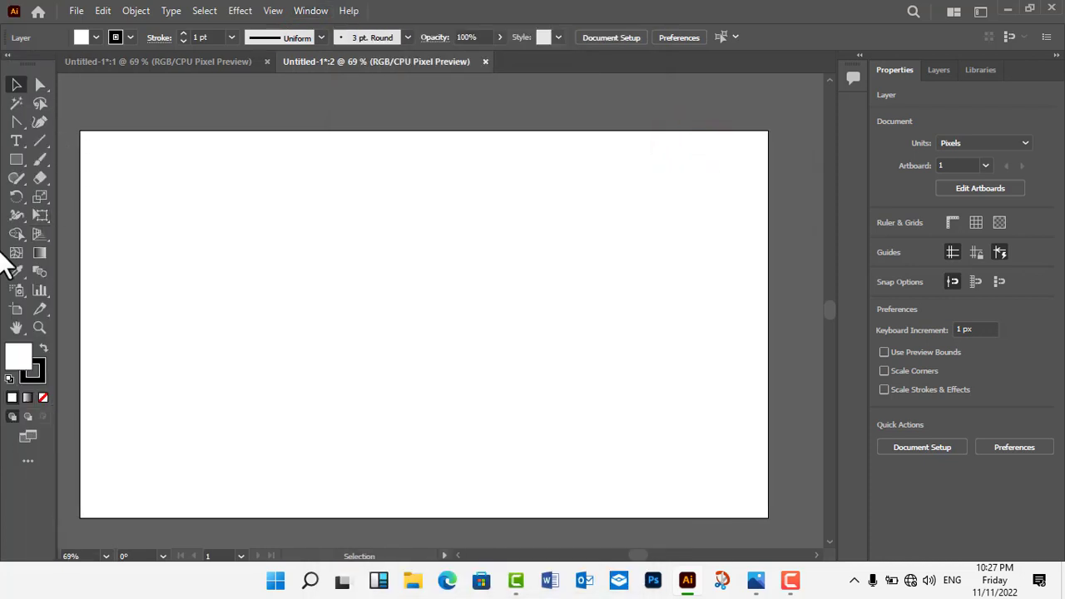
{"action": "left_click", "coordinate": [305, 8]}
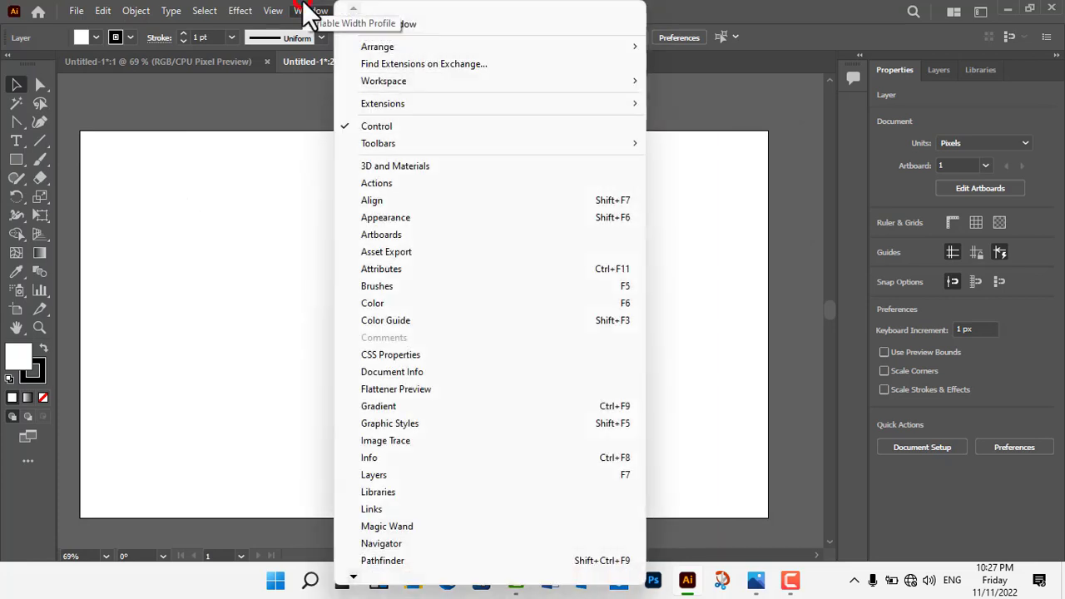
{"action": "mouse_move", "coordinate": [379, 143]}
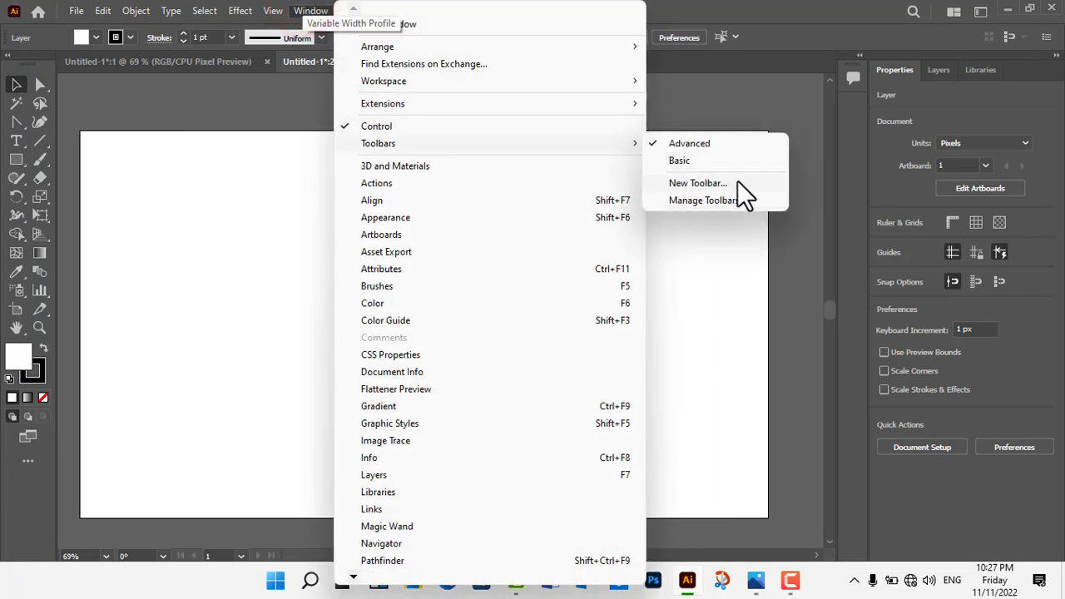
Open Manage Toolbars and cancel it, then hide the Control bar
{"action": "left_click", "coordinate": [677, 200]}
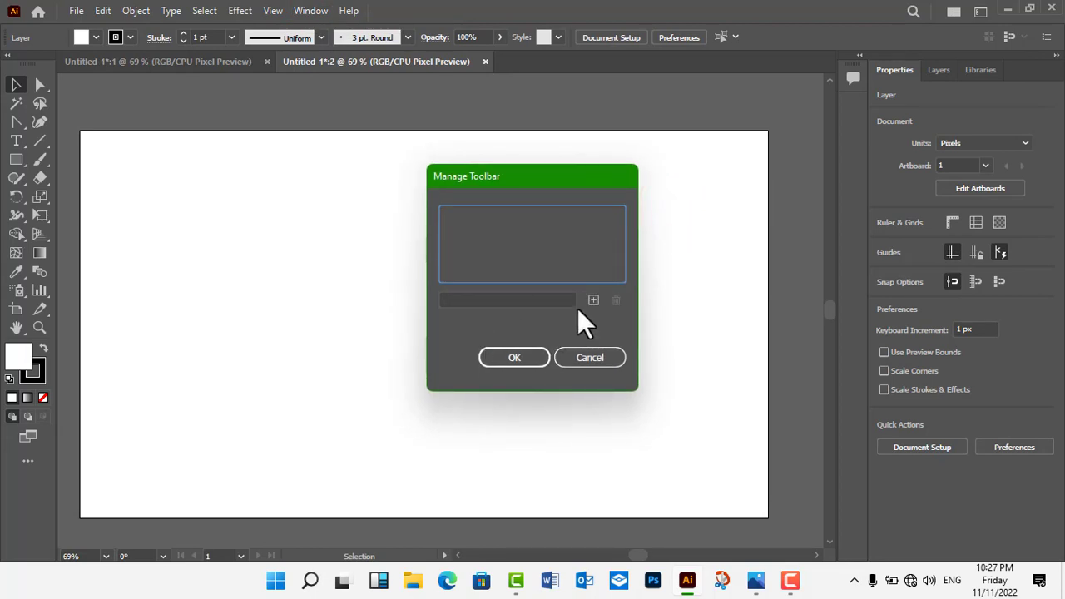
{"action": "left_click", "coordinate": [495, 299]}
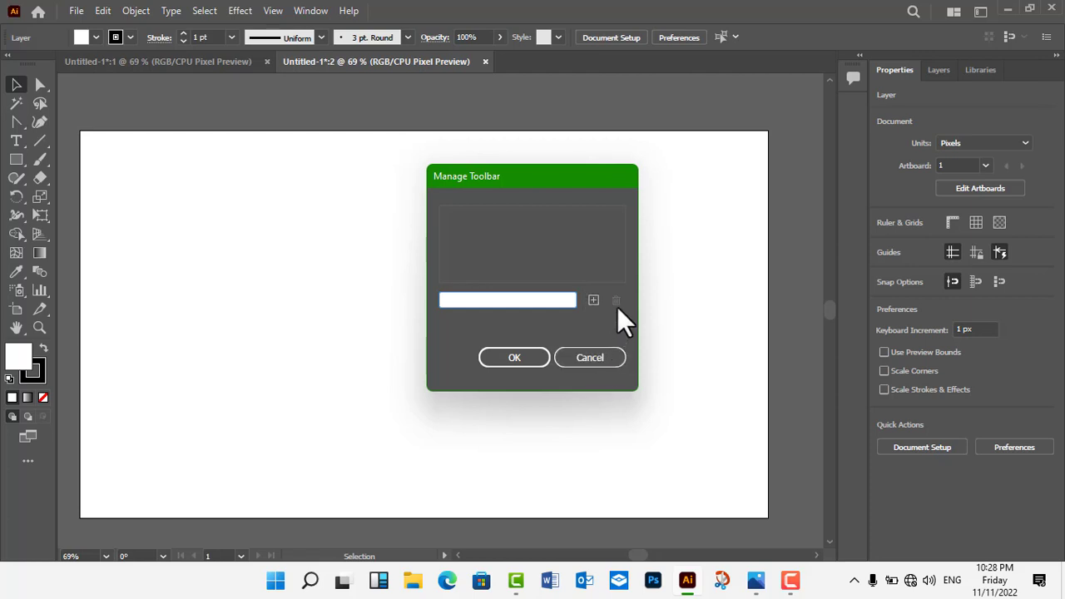
{"action": "left_click", "coordinate": [593, 355]}
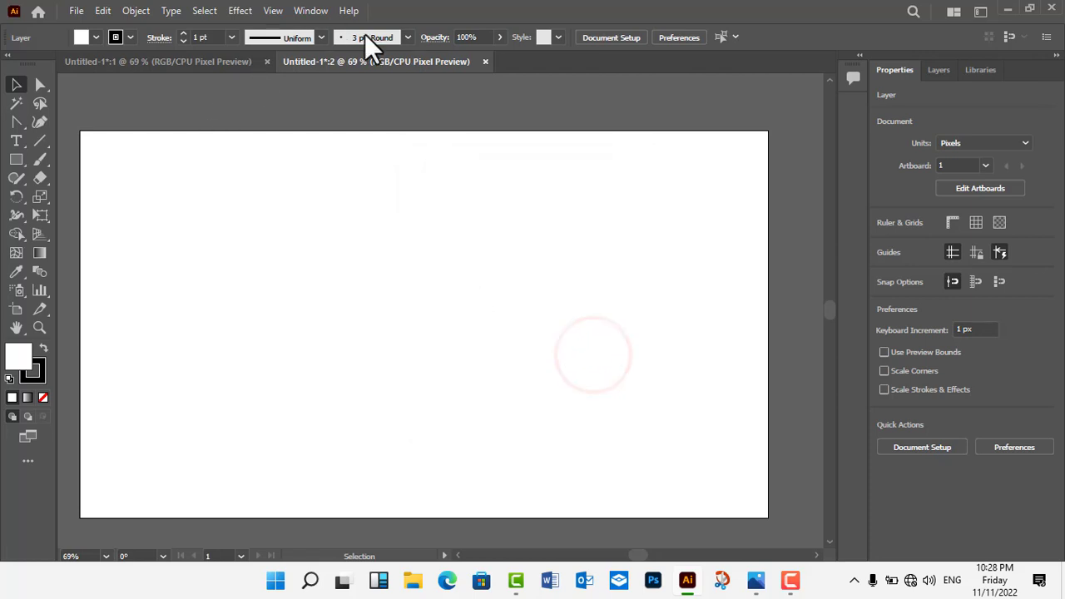
{"action": "left_click", "coordinate": [311, 11]}
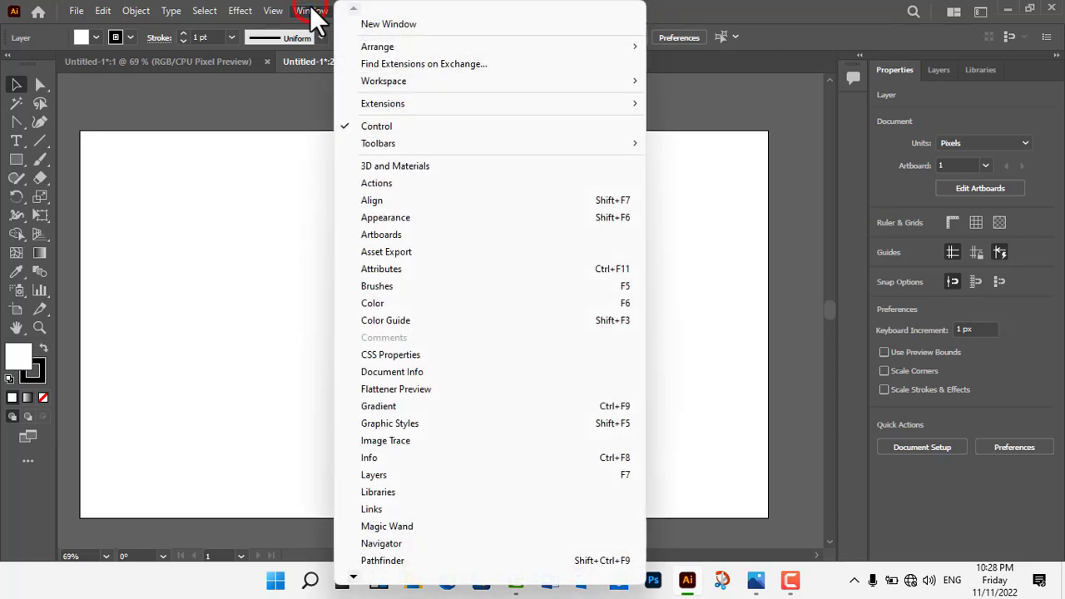
{"action": "left_click", "coordinate": [392, 125]}
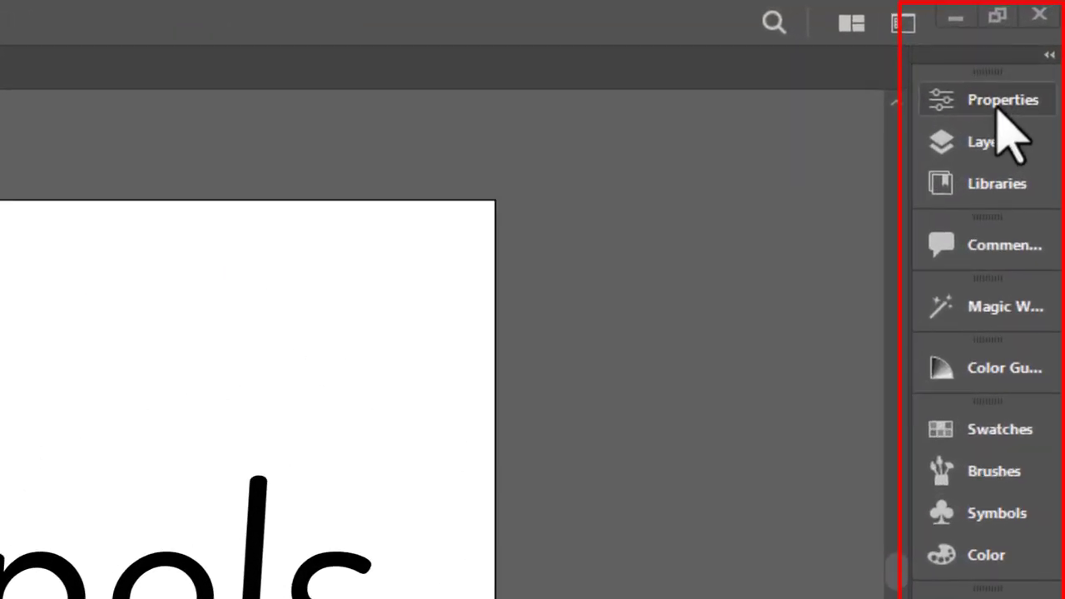
Briefly open and close the Properties and Layers panels in the right dock
{"action": "left_click", "coordinate": [1031, 53]}
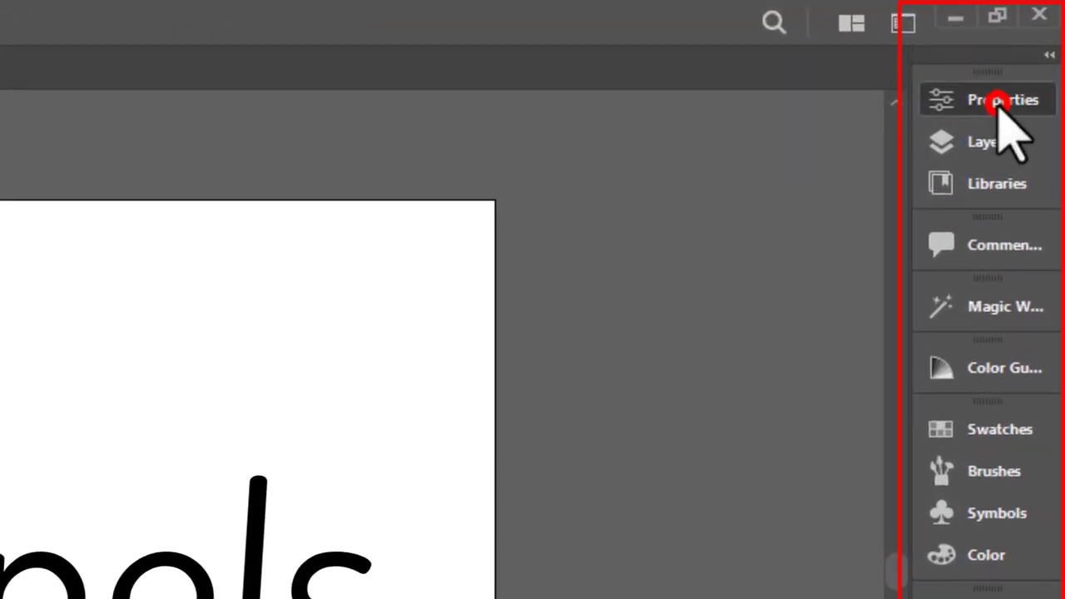
{"action": "left_click", "coordinate": [999, 107]}
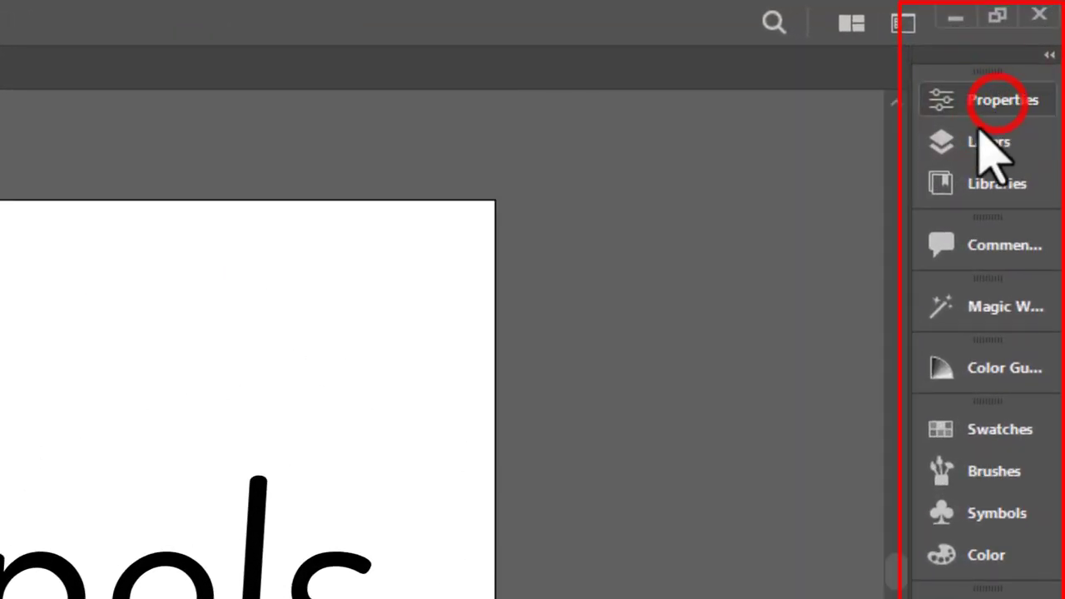
{"action": "left_click", "coordinate": [965, 142]}
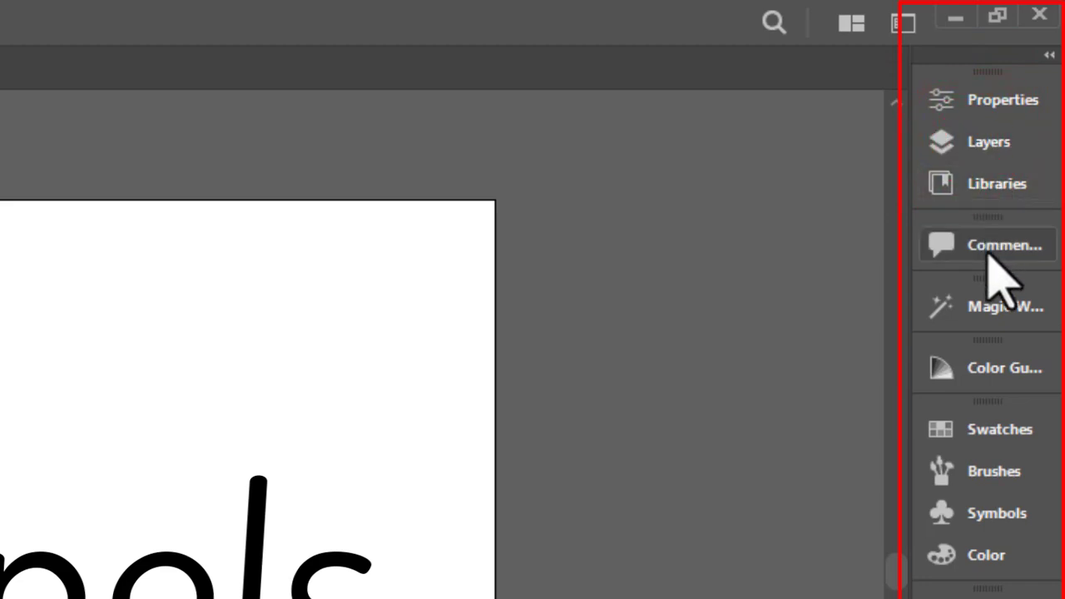
Open and cancel Edit Colors from the Color Guide, then open the Color panel showing white (FFFFFF)
{"action": "left_click", "coordinate": [990, 374]}
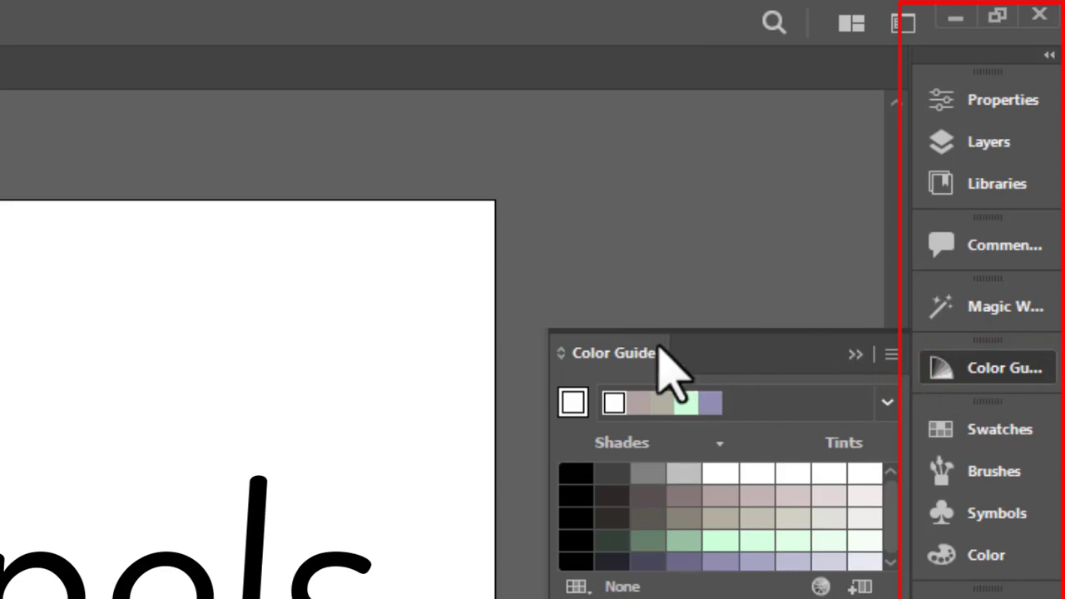
{"action": "left_click", "coordinate": [892, 355]}
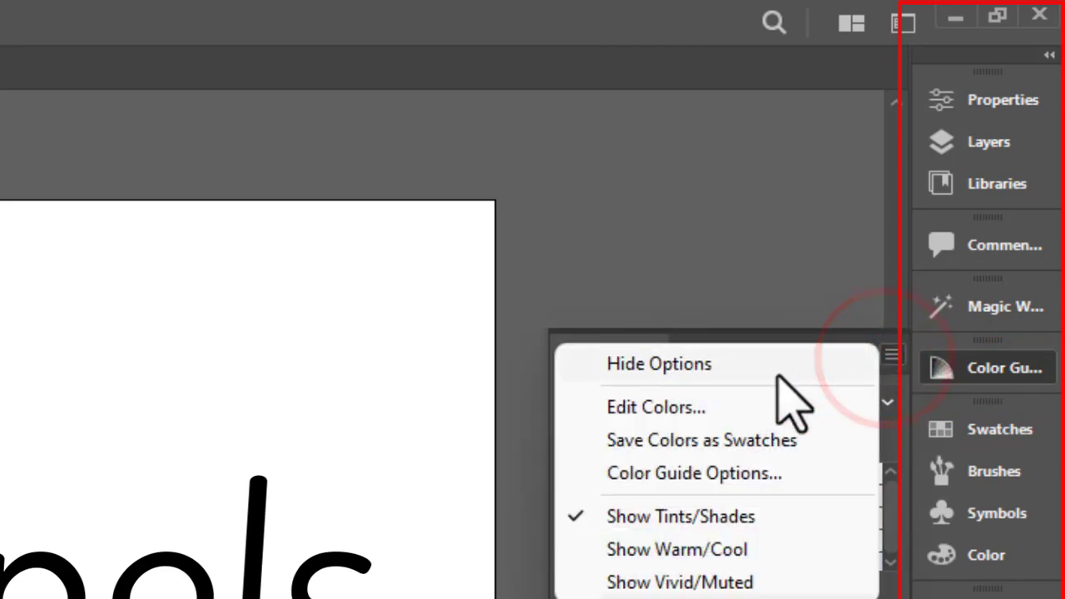
{"action": "left_click", "coordinate": [725, 407]}
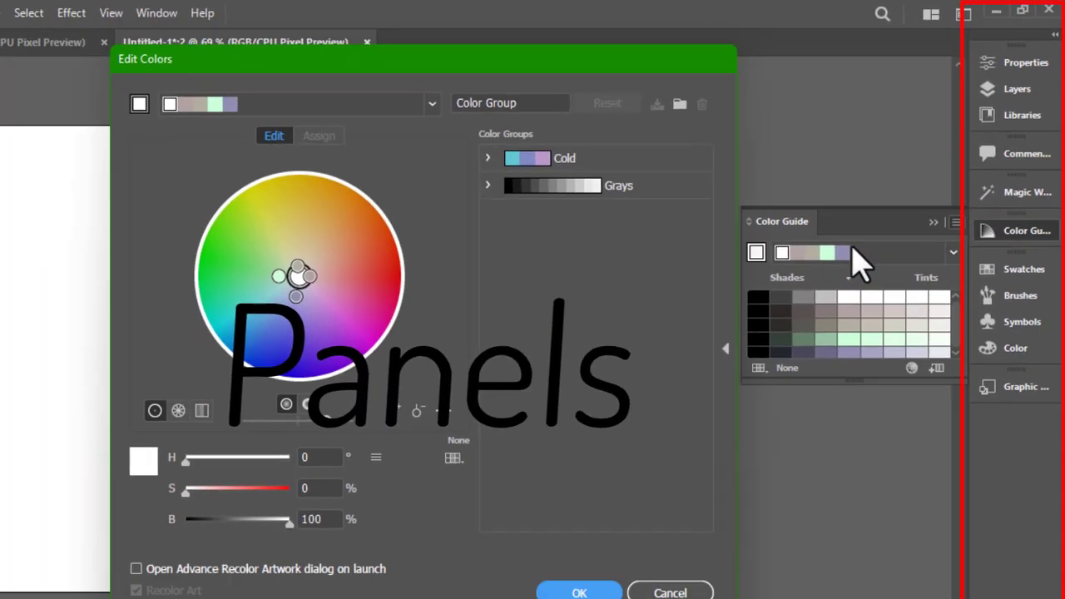
{"action": "left_click", "coordinate": [726, 489]}
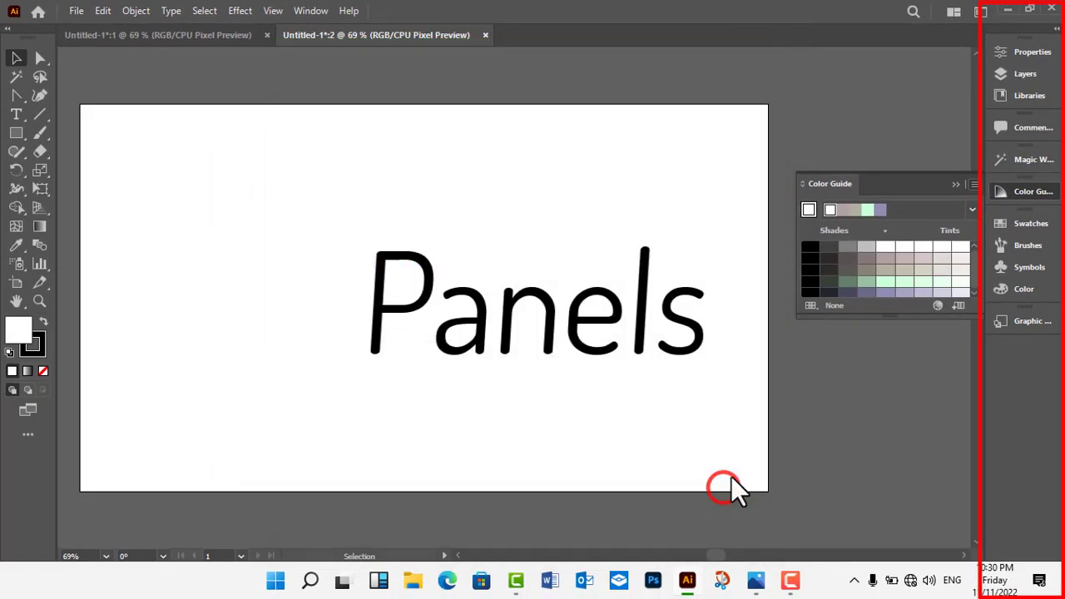
{"action": "left_click", "coordinate": [955, 182]}
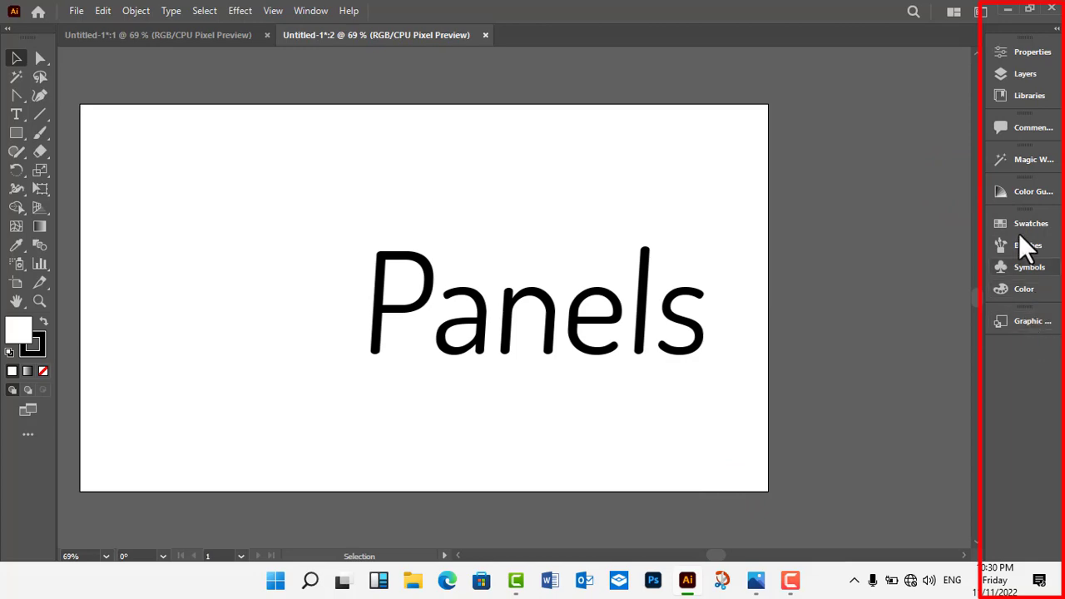
{"action": "left_click", "coordinate": [1023, 288]}
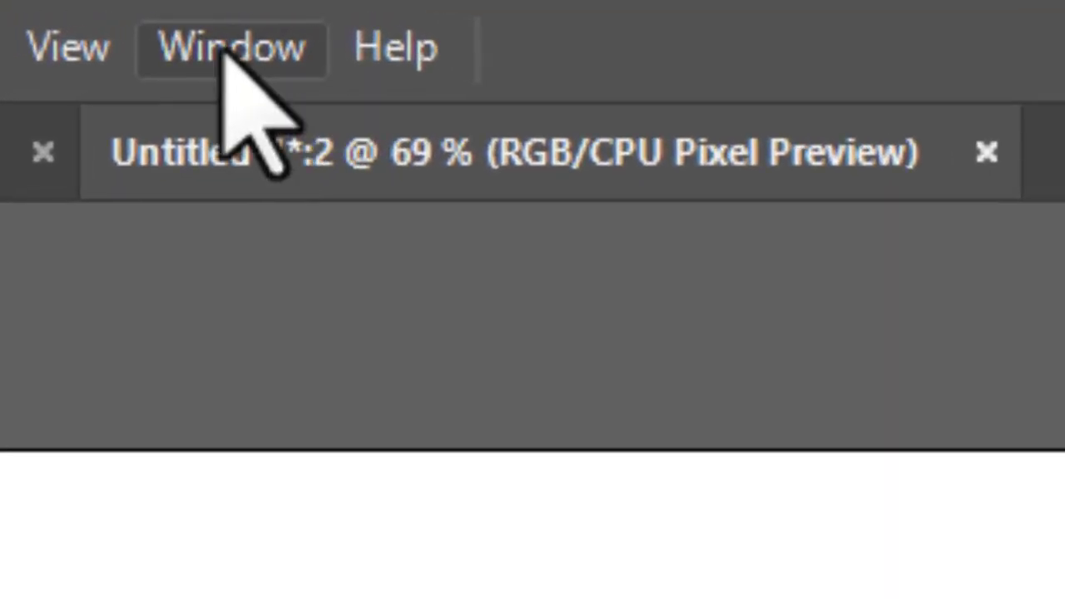
Open the Transform panel and dock its Transform/Align/Pathfinder group in the right dock
{"action": "left_click", "coordinate": [307, 10]}
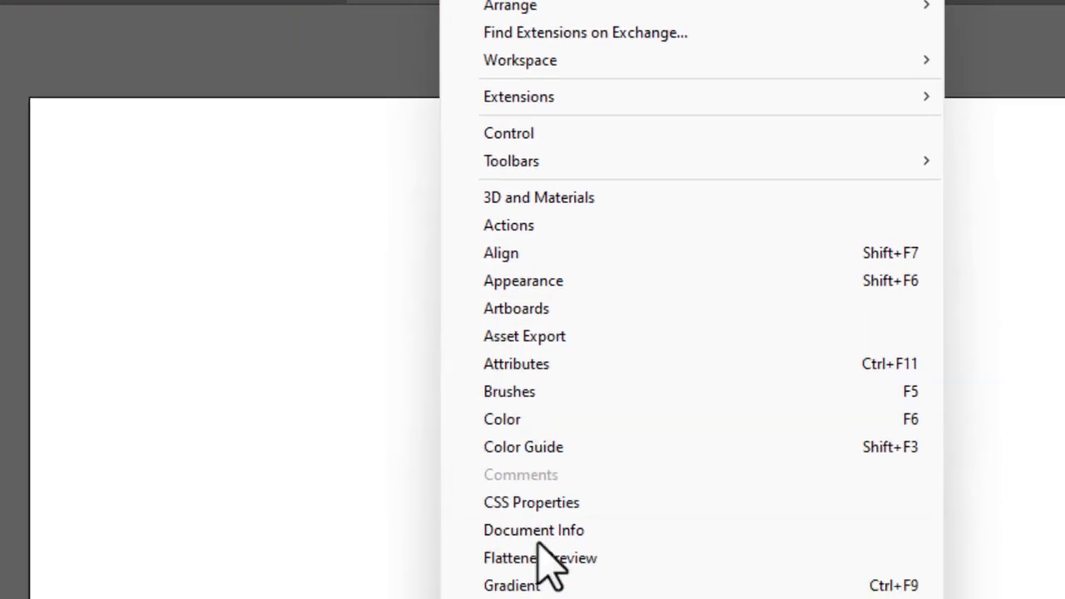
{"action": "left_click", "coordinate": [398, 538]}
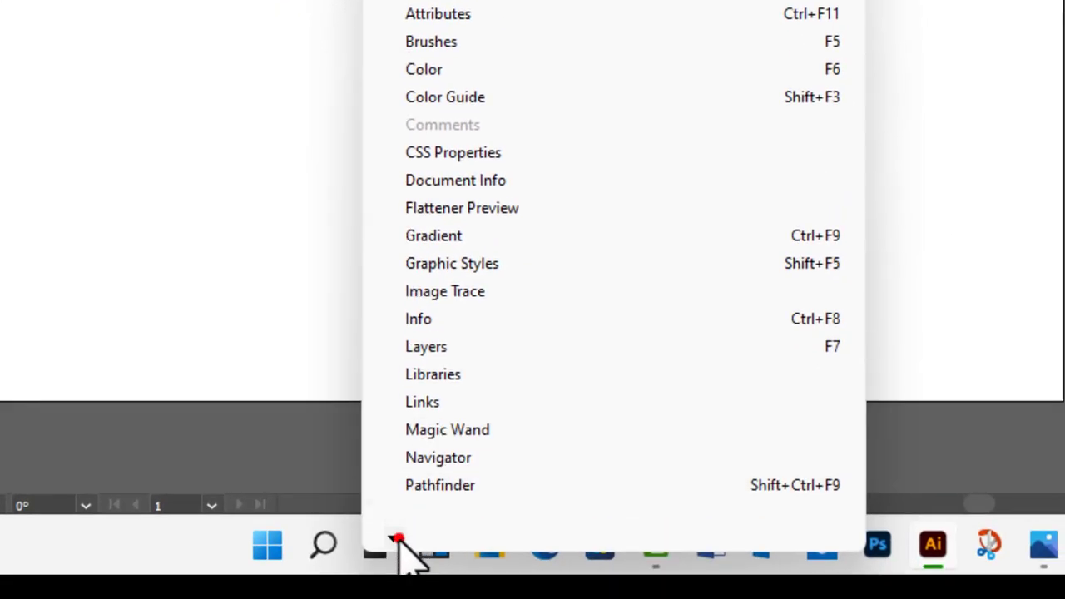
{"action": "left_click", "coordinate": [398, 538]}
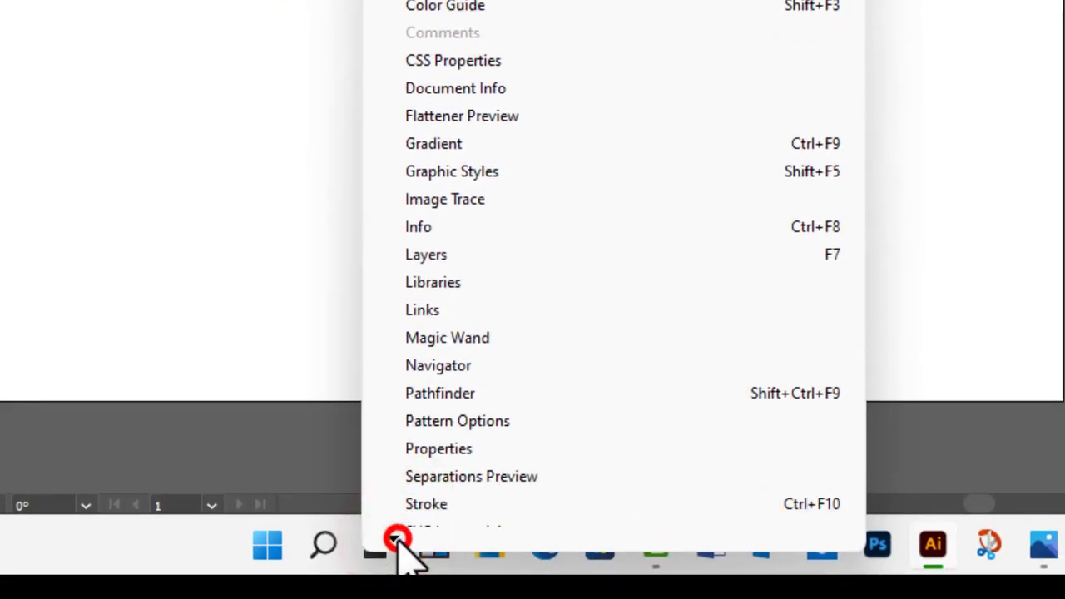
{"action": "left_click", "coordinate": [399, 538]}
{"action": "left_click", "coordinate": [399, 538]}
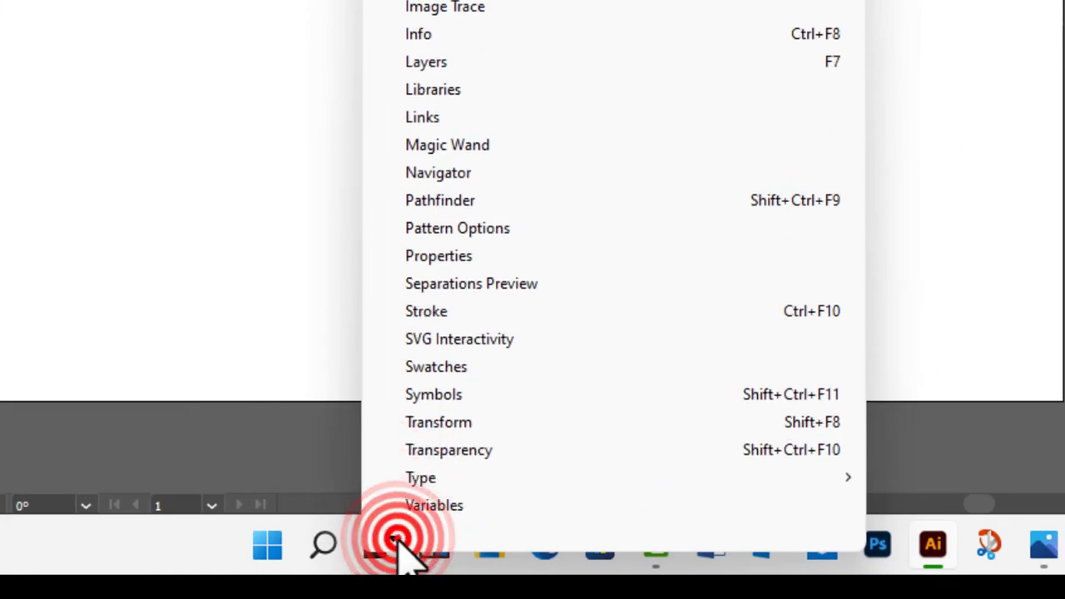
{"action": "left_click", "coordinate": [399, 538]}
{"action": "left_click", "coordinate": [399, 538]}
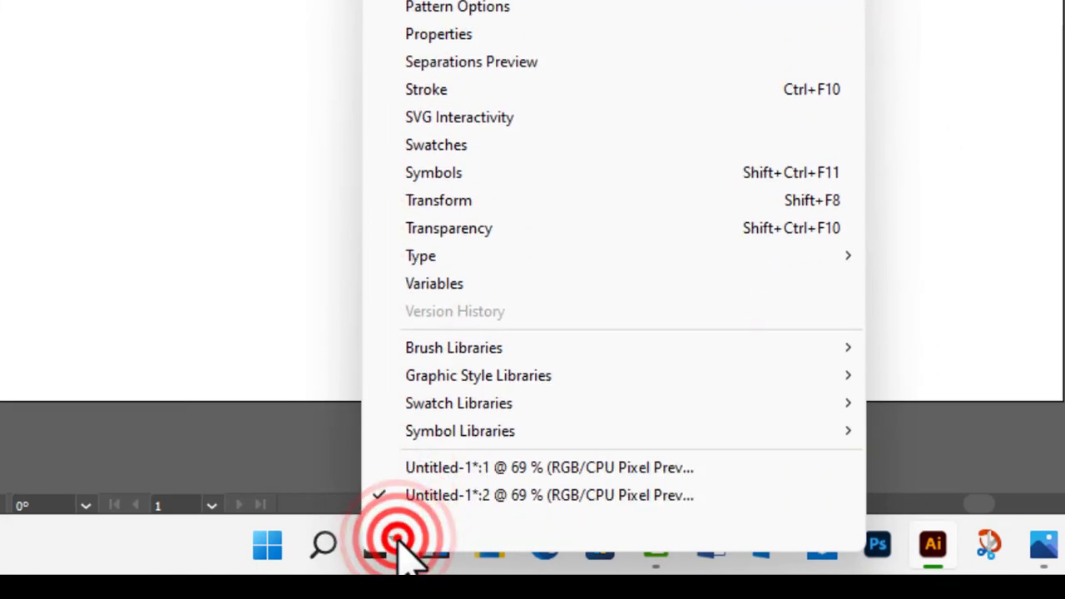
{"action": "mouse_move", "coordinate": [421, 478]}
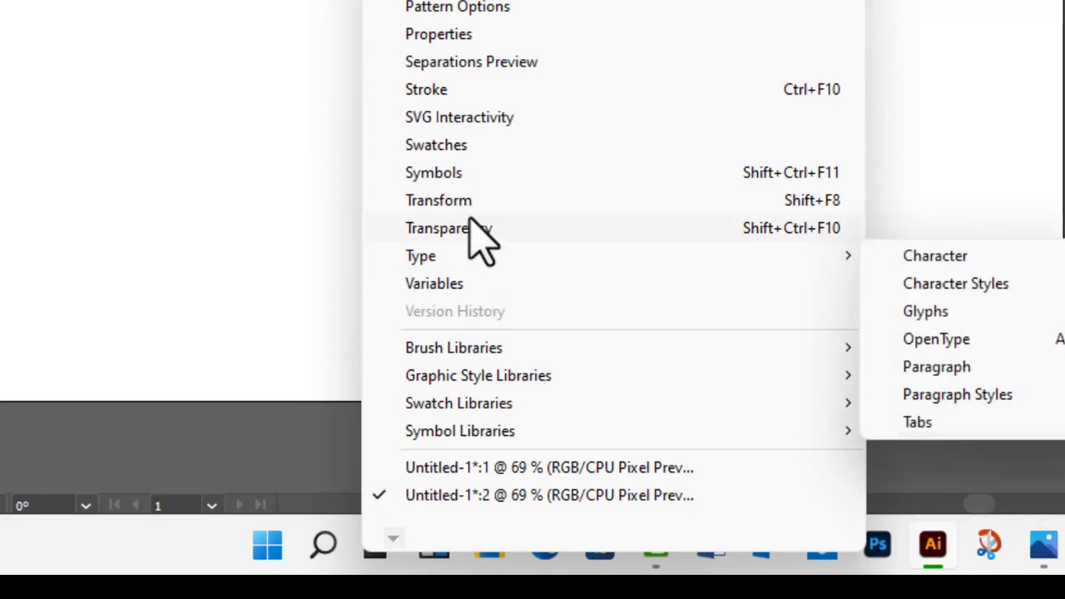
{"action": "left_click", "coordinate": [453, 204]}
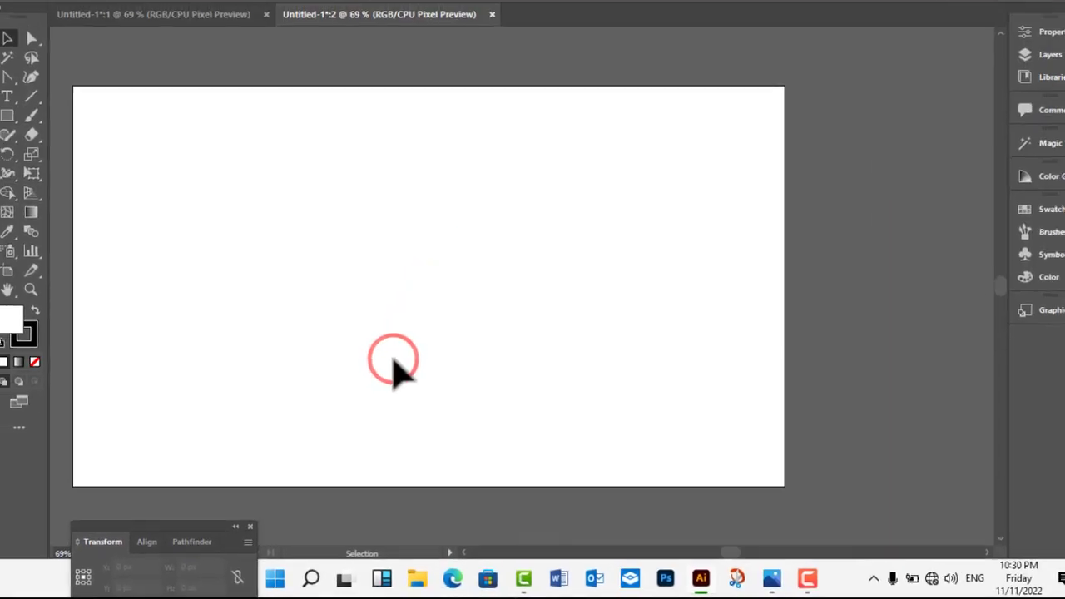
{"action": "mouse_move", "coordinate": [209, 527]}
{"action": "left_mouse_down"}
{"action": "mouse_move", "coordinate": [516, 407]}
{"action": "mouse_move", "coordinate": [1037, 346]}
{"action": "left_mouse_up"}
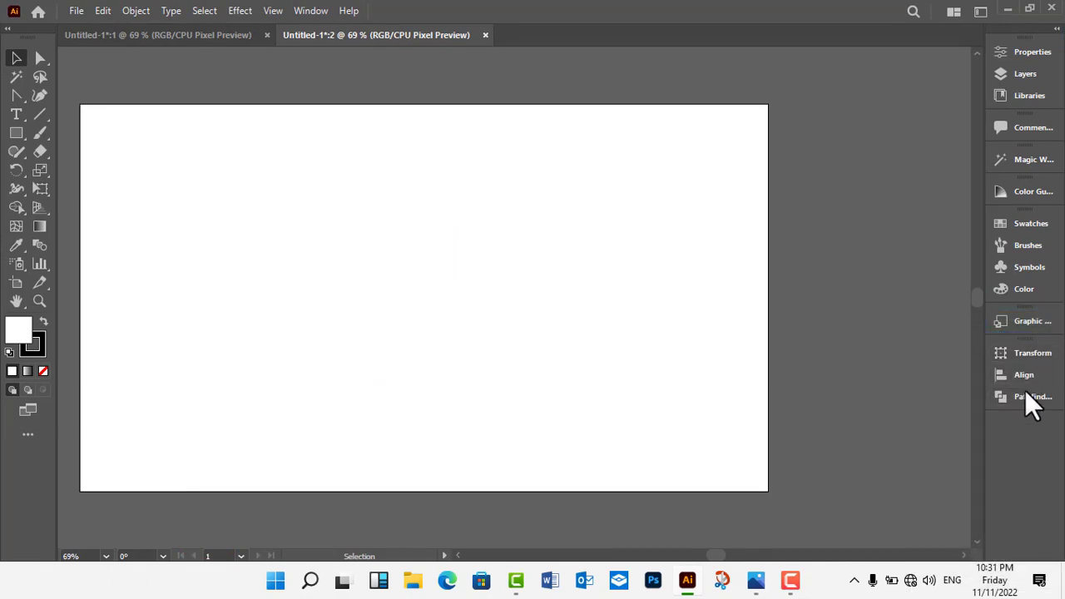
Close the Transform/Align/Pathfinder and Graphic Styles tab groups from the dock
{"action": "right_click", "coordinate": [1025, 354]}
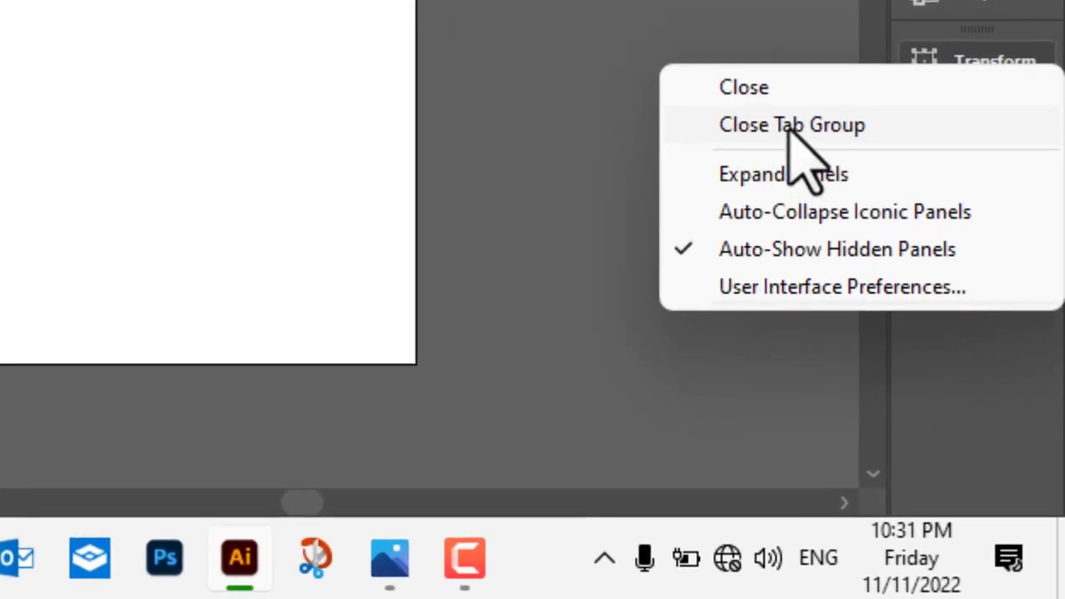
{"action": "left_click", "coordinate": [795, 129]}
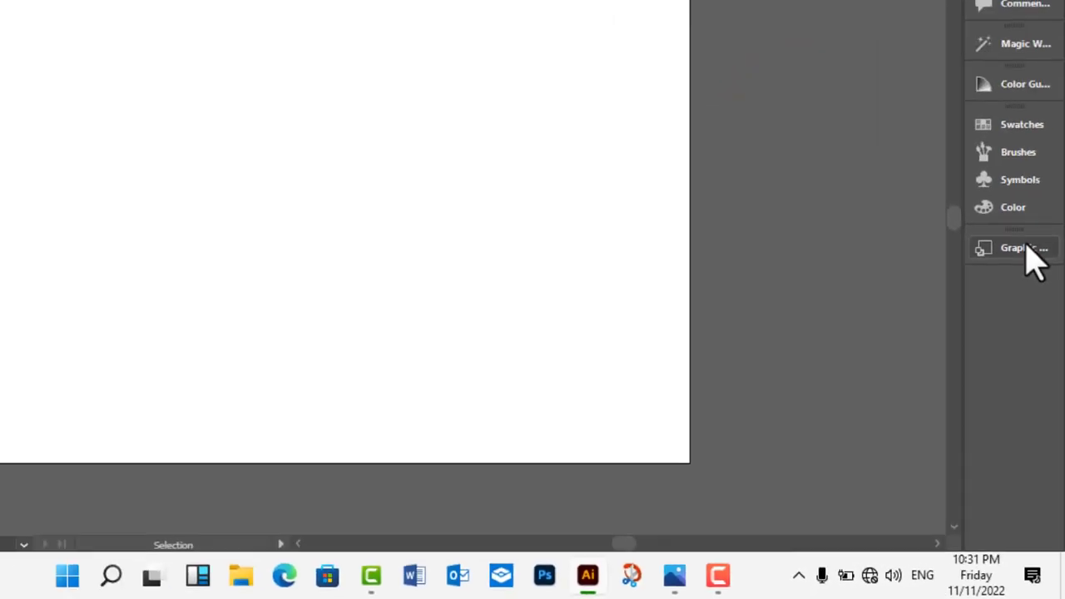
{"action": "right_click", "coordinate": [1029, 320]}
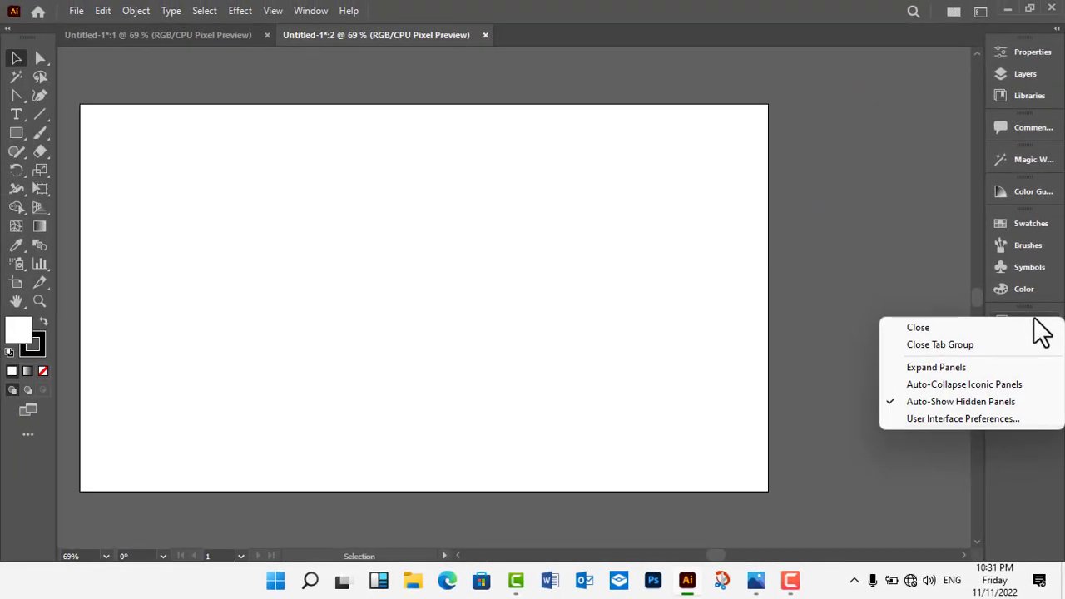
{"action": "left_click", "coordinate": [952, 345]}
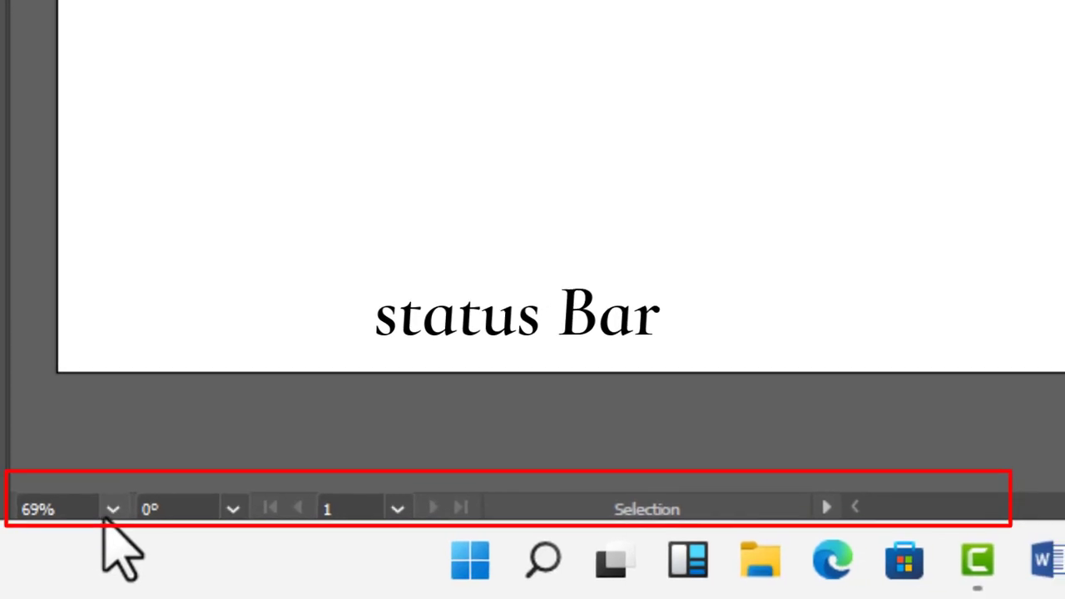
Cycle the zoom through Fit On Screen, 200% and 4.17%, ending on Fit On Screen
{"action": "left_click", "coordinate": [106, 556]}
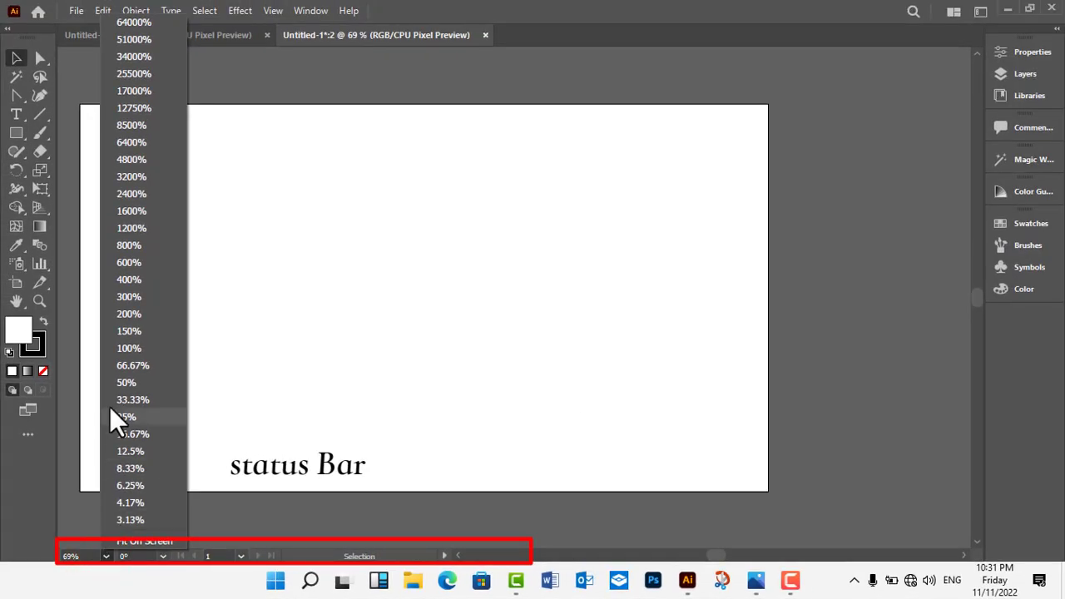
{"action": "left_click", "coordinate": [134, 541]}
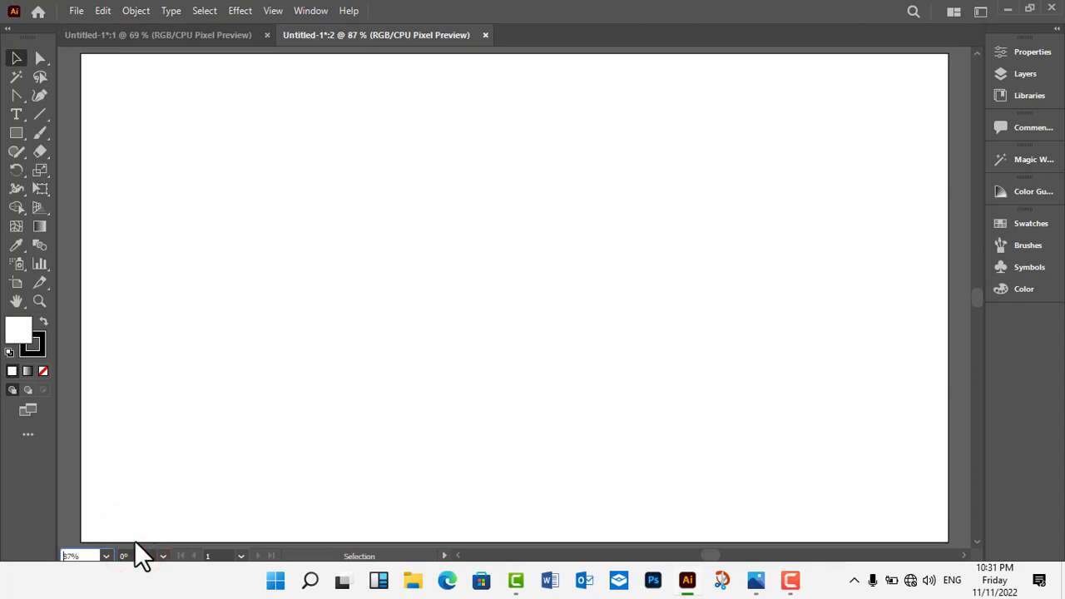
{"action": "left_click", "coordinate": [107, 556]}
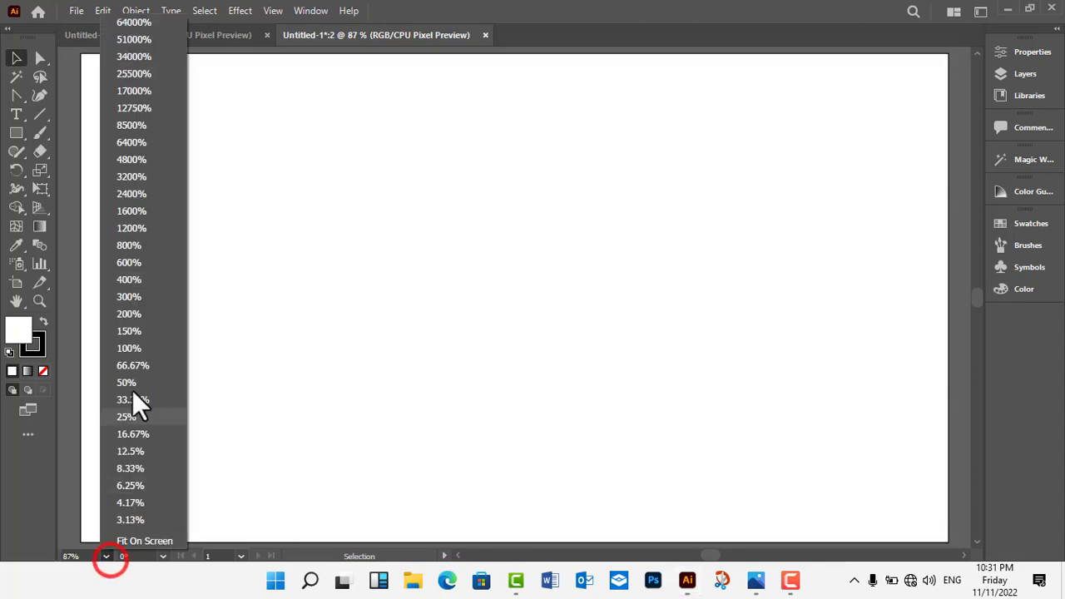
{"action": "left_click", "coordinate": [148, 333]}
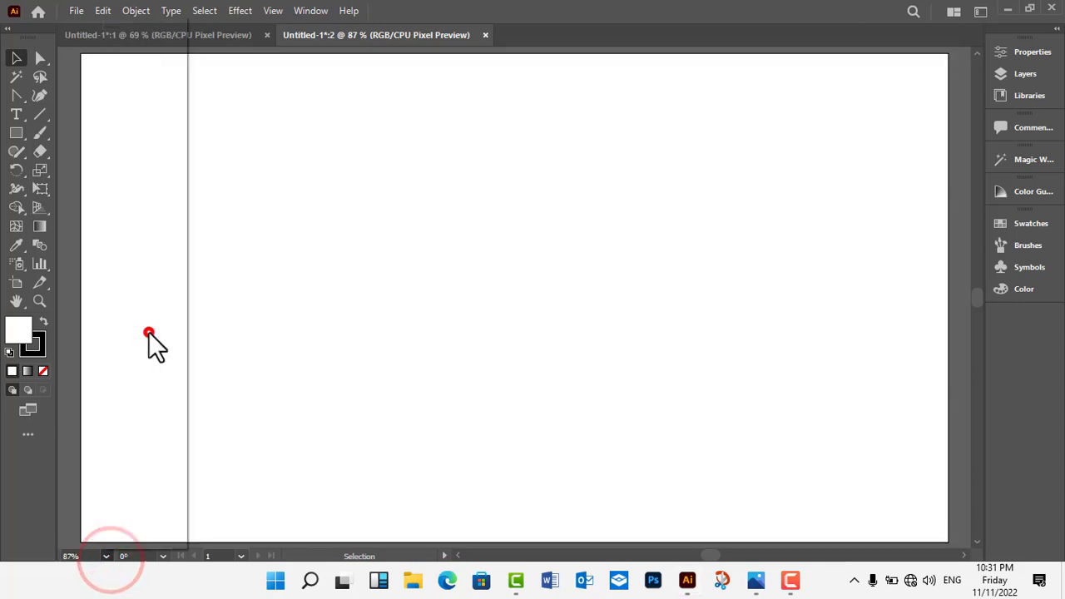
{"action": "left_click", "coordinate": [106, 559]}
{"action": "left_click", "coordinate": [106, 556]}
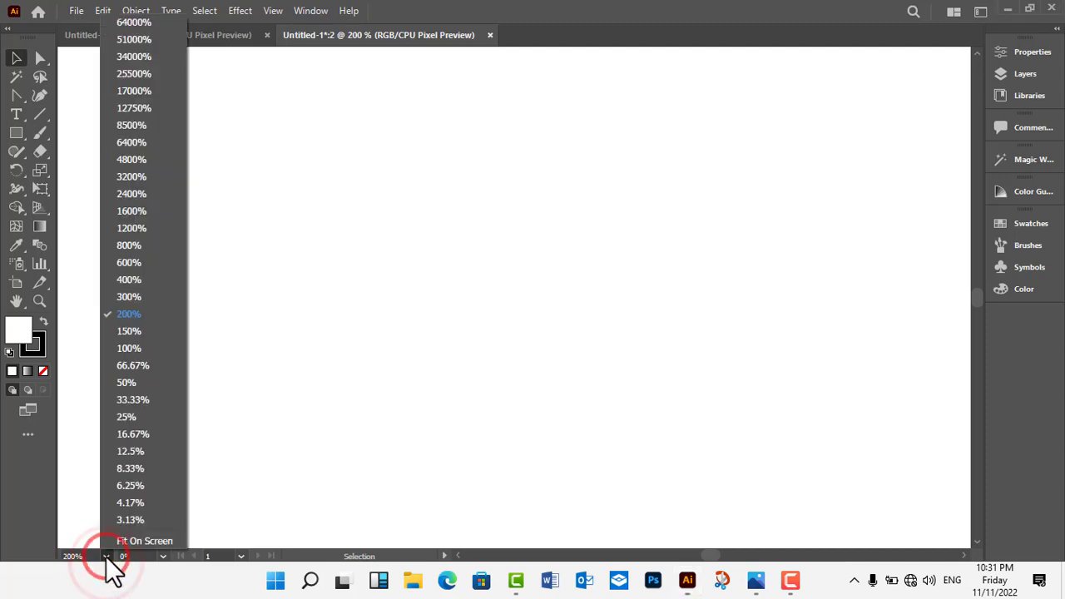
{"action": "left_click", "coordinate": [132, 508]}
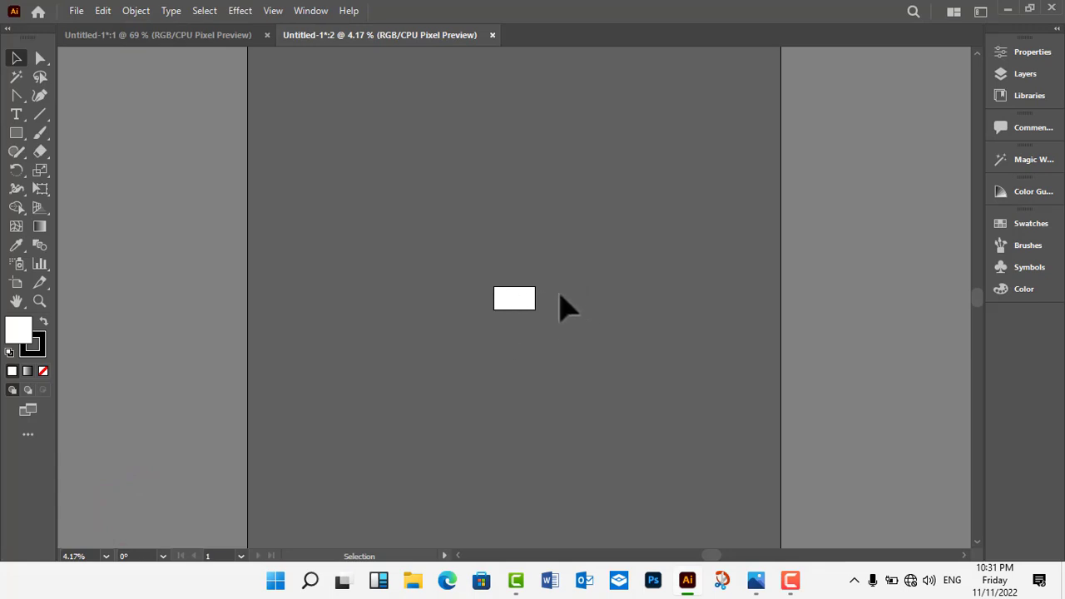
{"action": "left_click", "coordinate": [106, 556]}
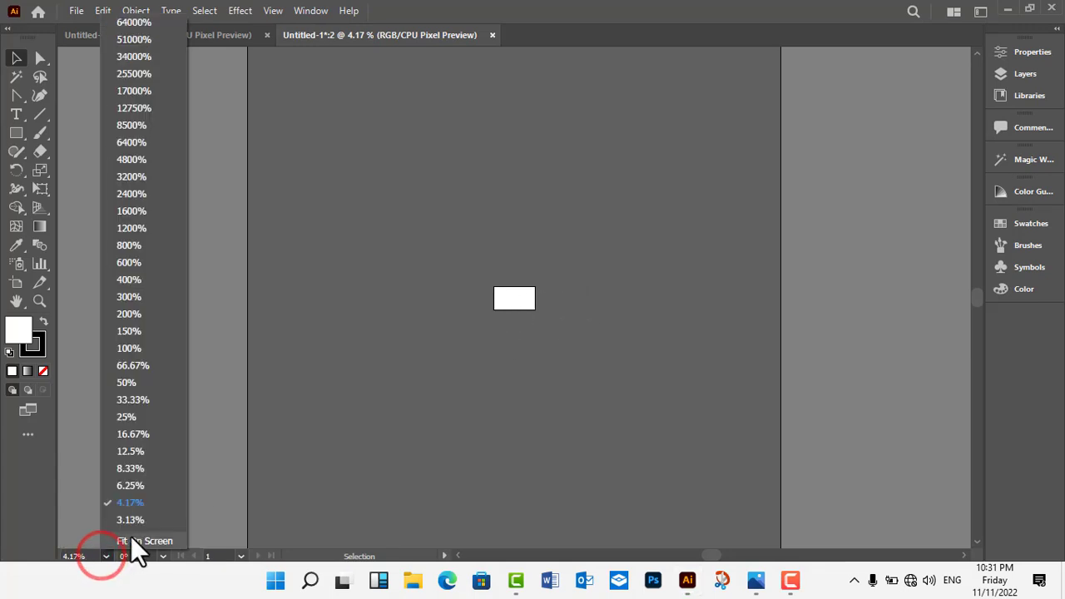
{"action": "left_click", "coordinate": [130, 536]}
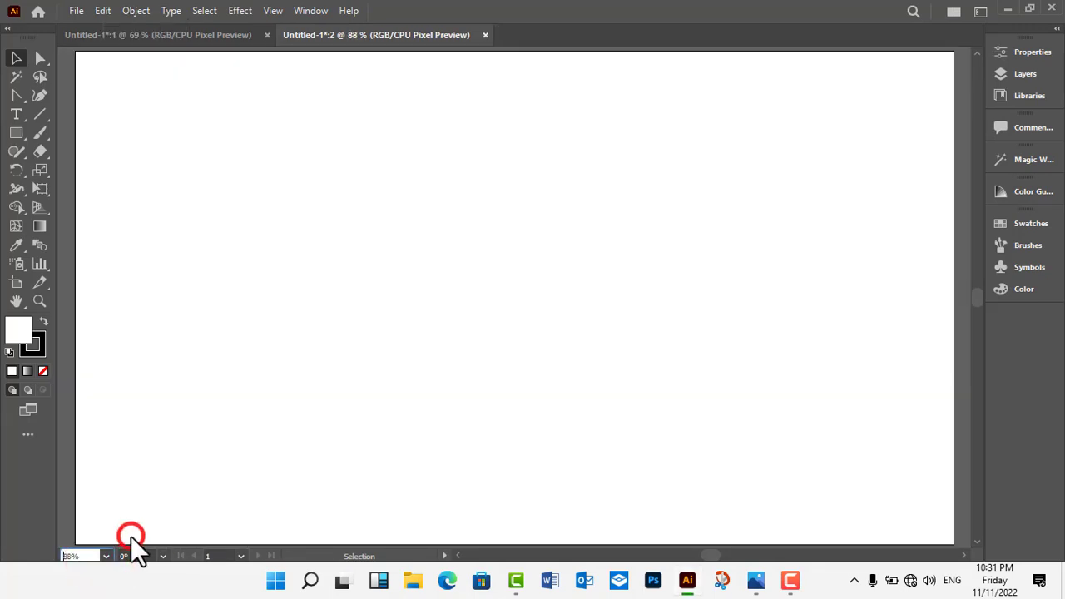
{"action": "left_click", "coordinate": [242, 556]}
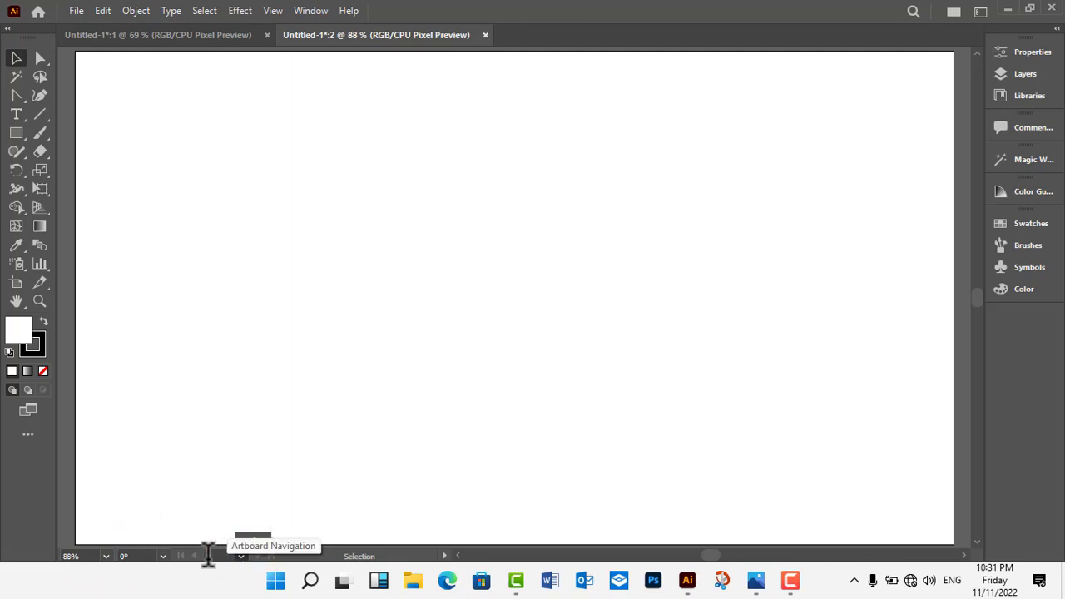
{"action": "left_click", "coordinate": [208, 555]}
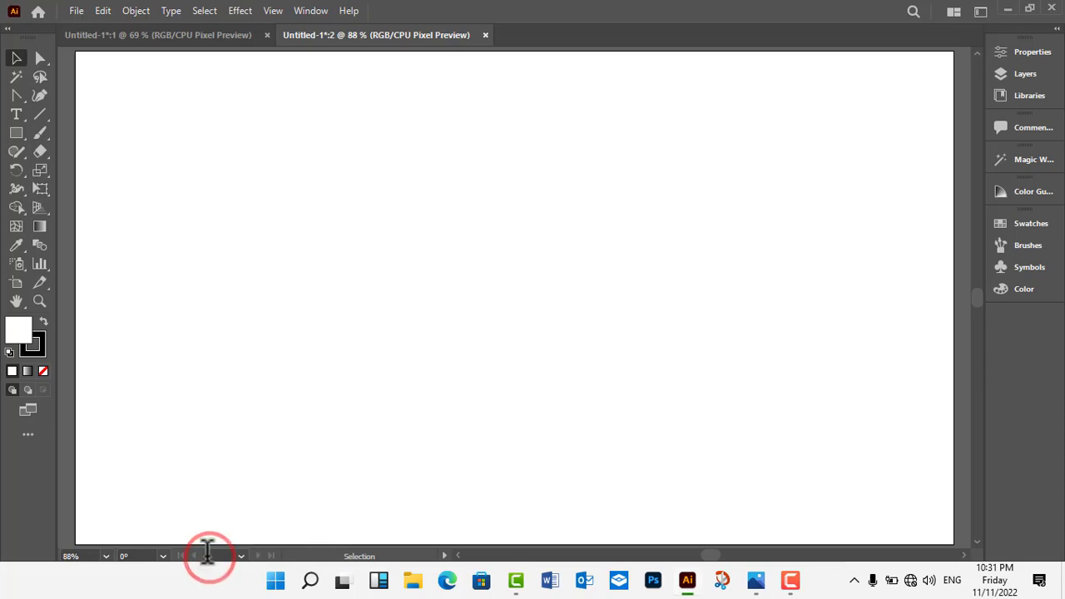
{"action": "left_click", "coordinate": [164, 556]}
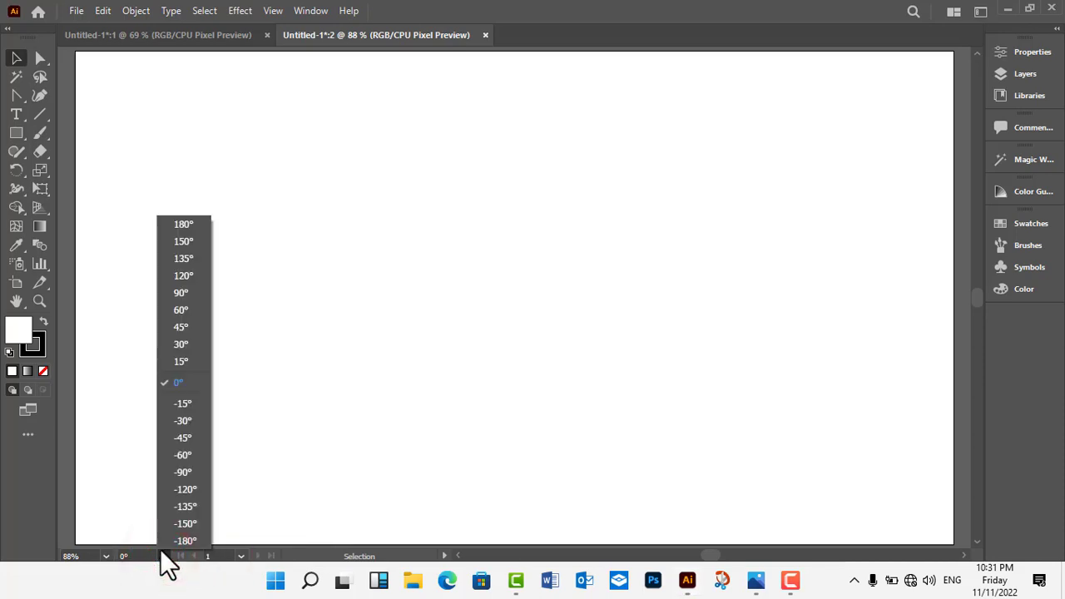
{"action": "left_click", "coordinate": [187, 404]}
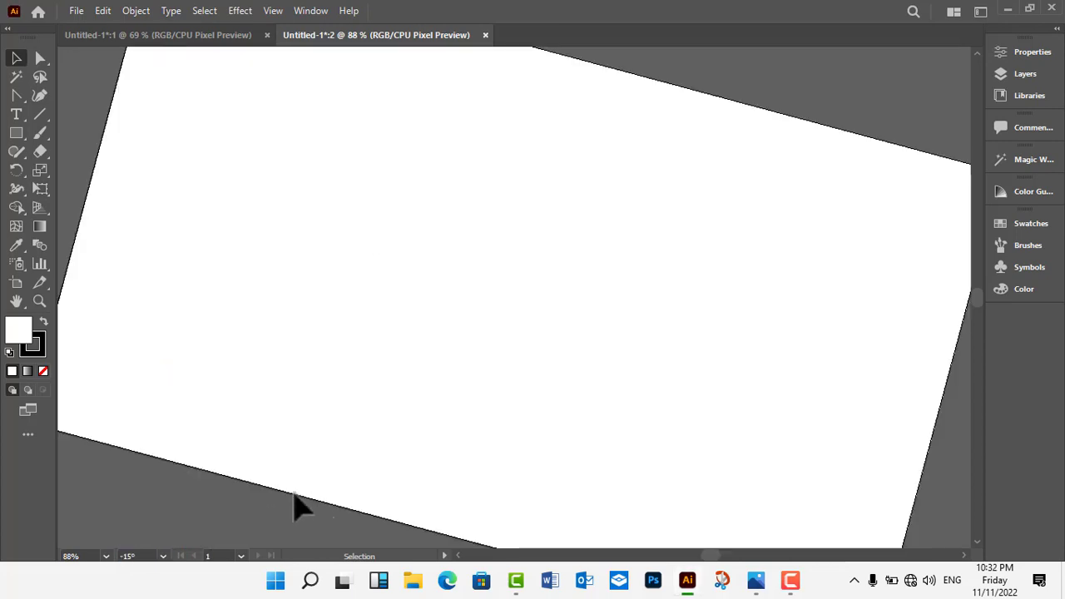
{"action": "left_click", "coordinate": [164, 556]}
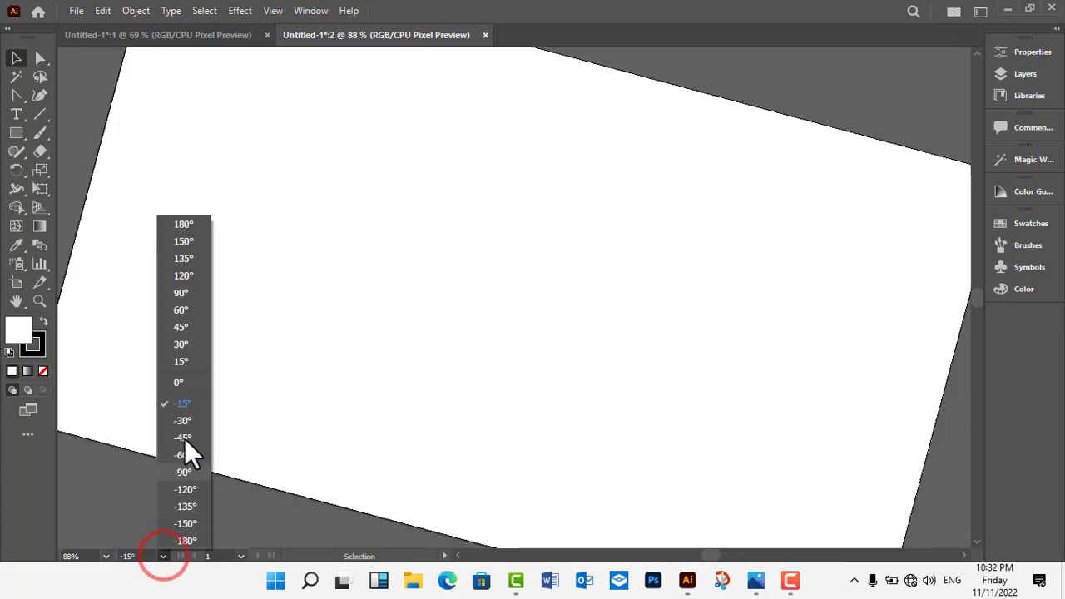
{"action": "left_click", "coordinate": [182, 362]}
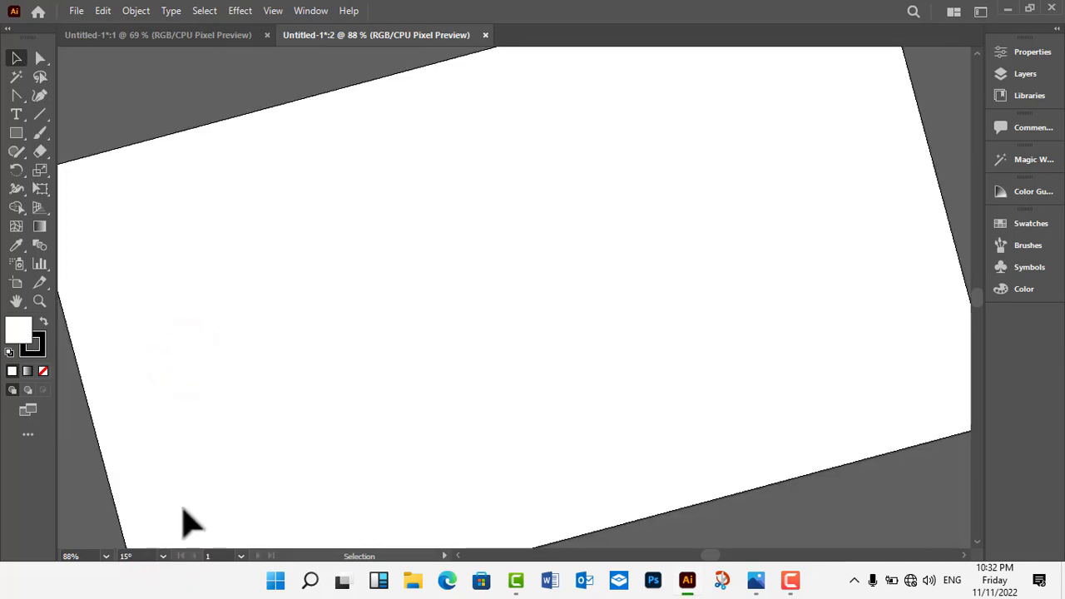
{"action": "left_click", "coordinate": [163, 556]}
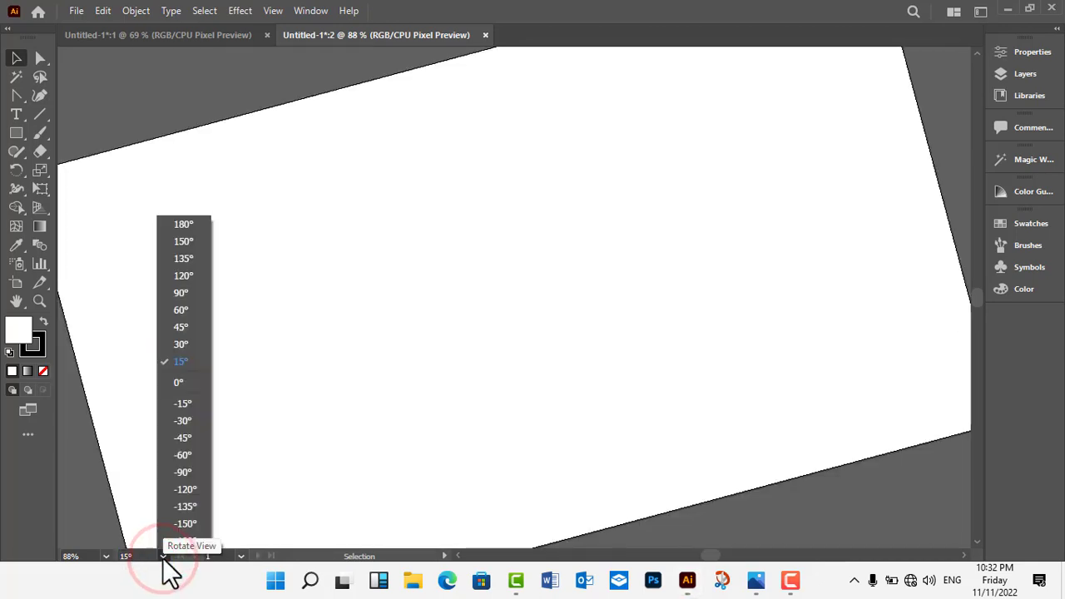
{"action": "left_click", "coordinate": [179, 383]}
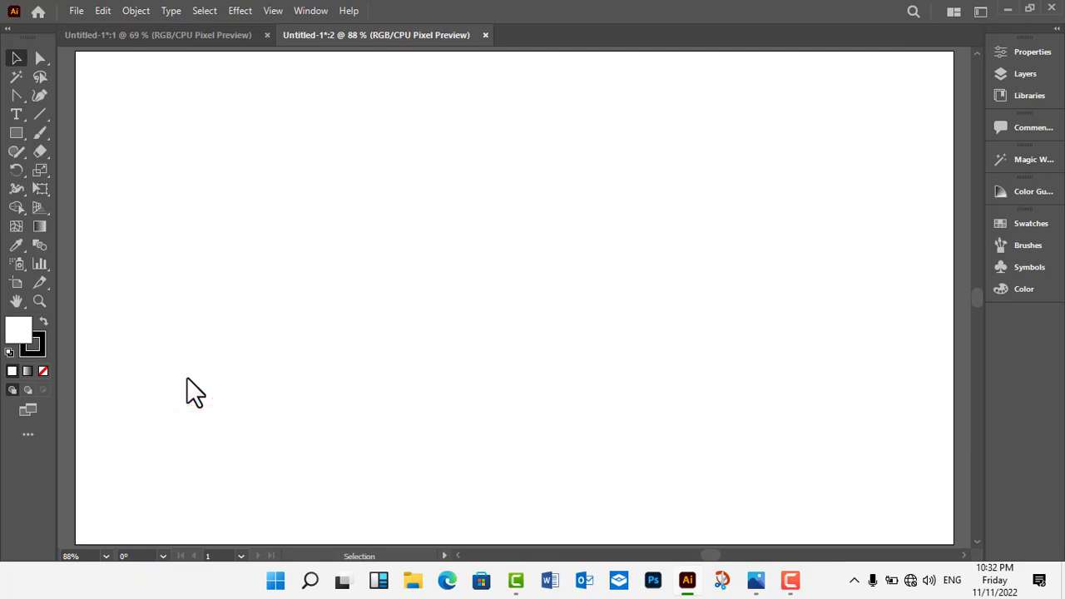
{"action": "left_click", "coordinate": [543, 258]}
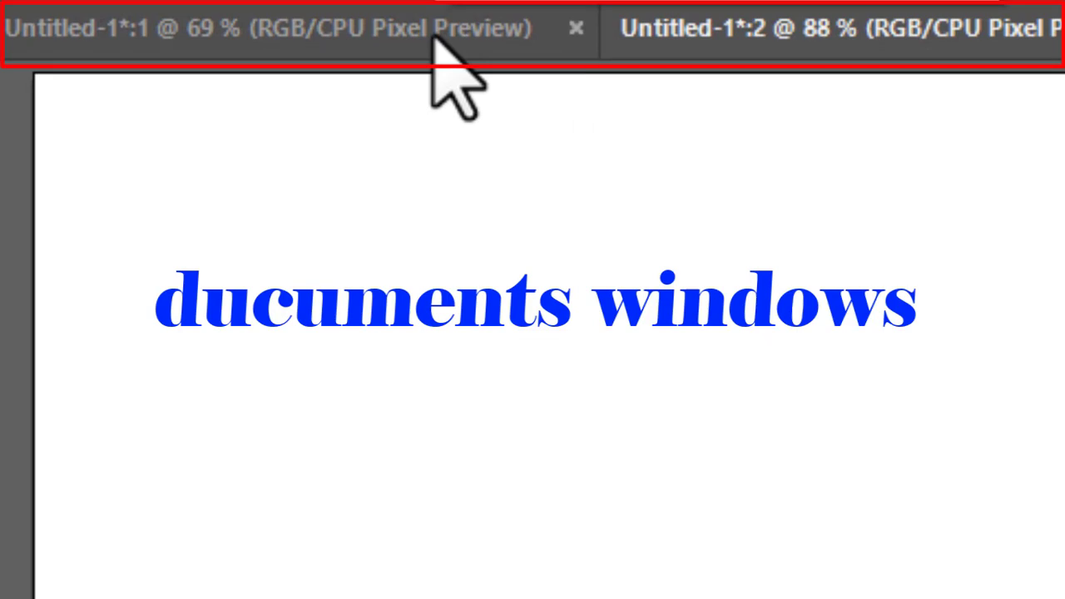
Make Untitled-1*:1 active and drag its tab after Untitled-1*:2
{"action": "left_click", "coordinate": [435, 44]}
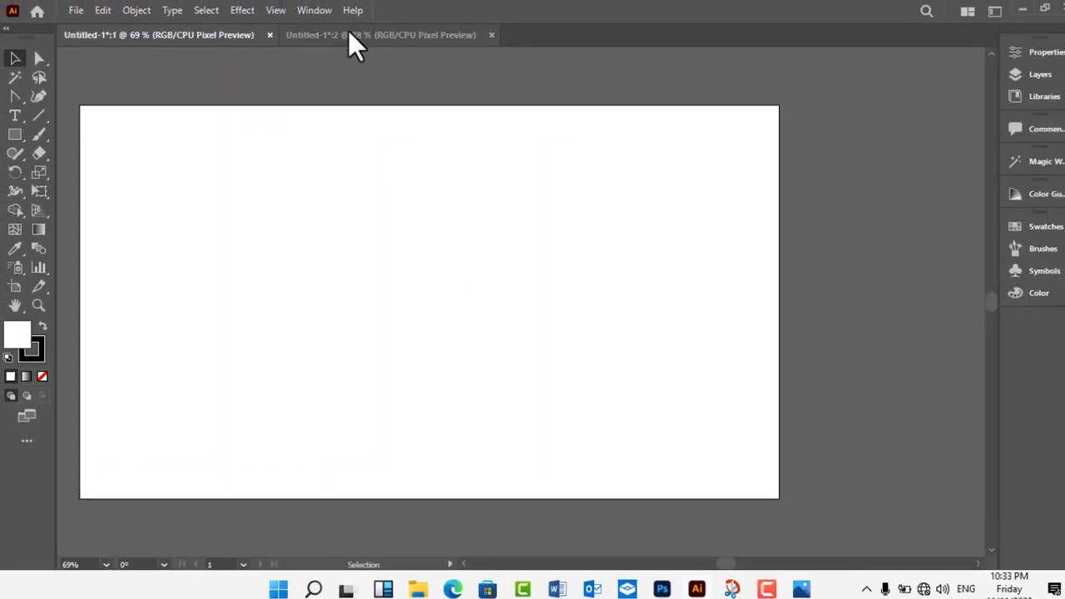
{"action": "left_click", "coordinate": [345, 34]}
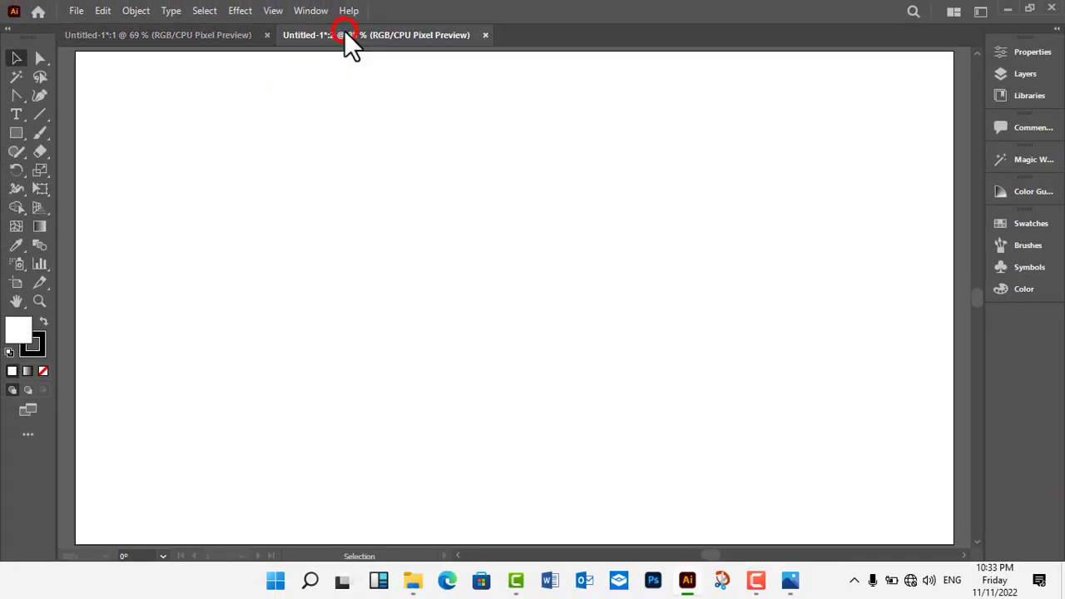
{"action": "left_click", "coordinate": [233, 35]}
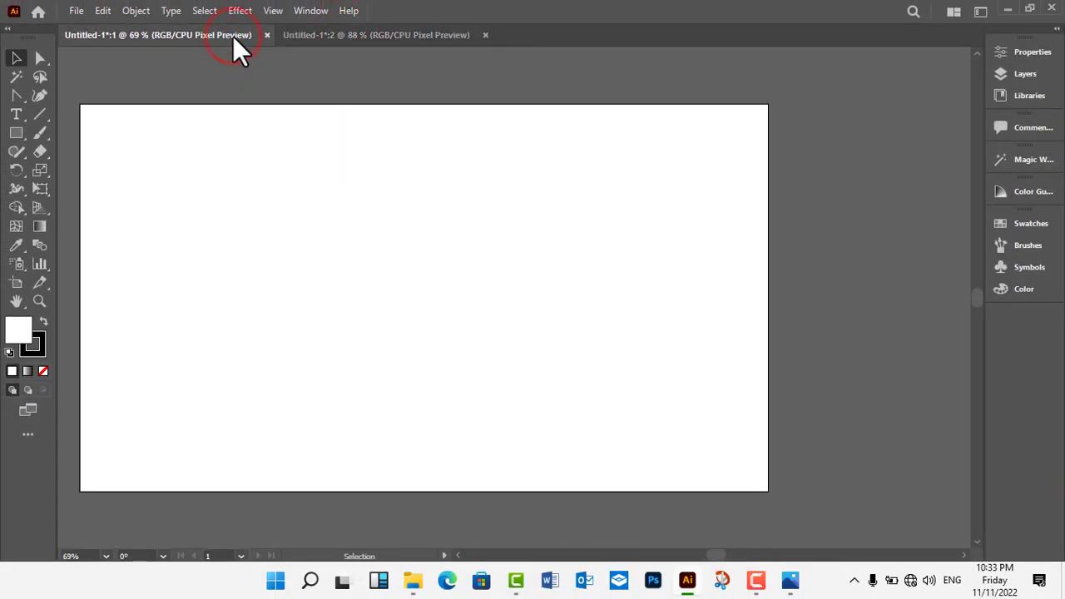
{"action": "left_click_drag", "start_coordinate": [233, 35], "coordinate": [488, 44]}
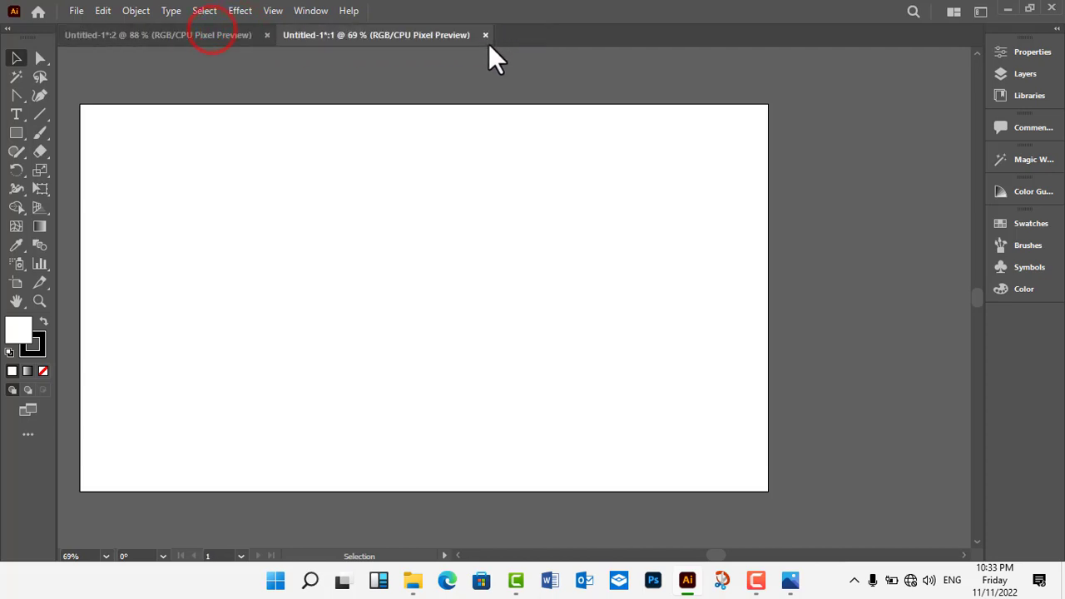
Create a new 1280 × 720 px document named 'kfc'
{"action": "right_click", "coordinate": [416, 30]}
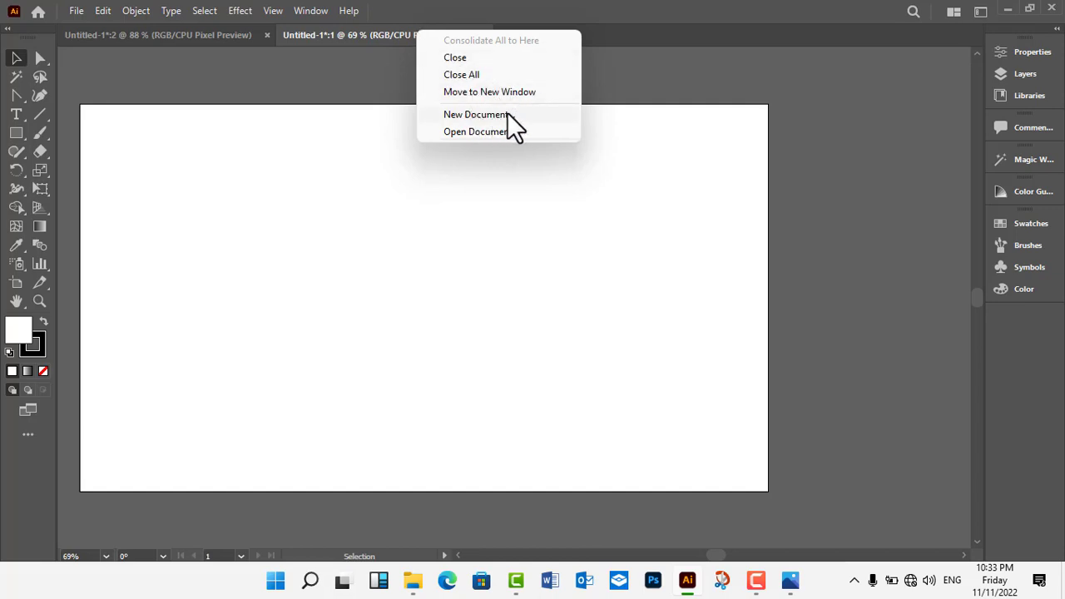
{"action": "left_click", "coordinate": [311, 66]}
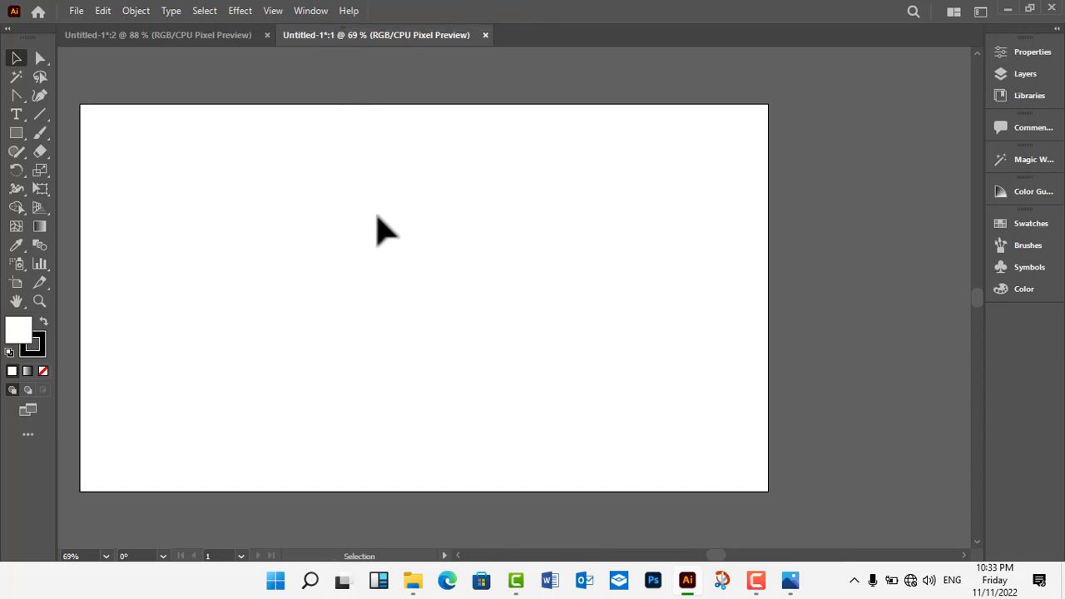
{"action": "key", "text": "ctrl+n"}
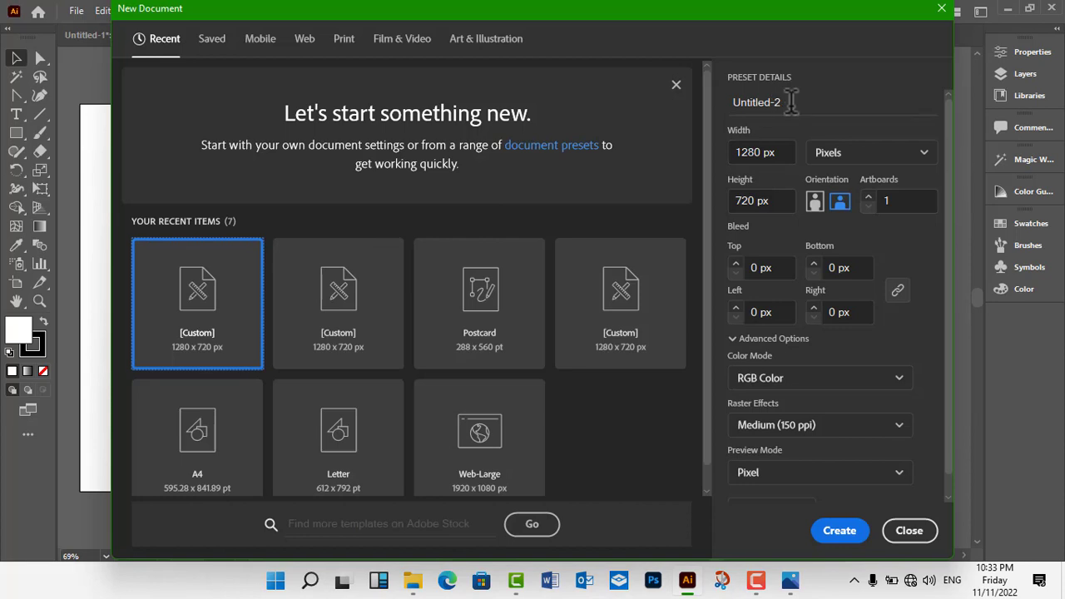
{"action": "left_click_drag", "start_coordinate": [782, 102], "coordinate": [720, 101]}
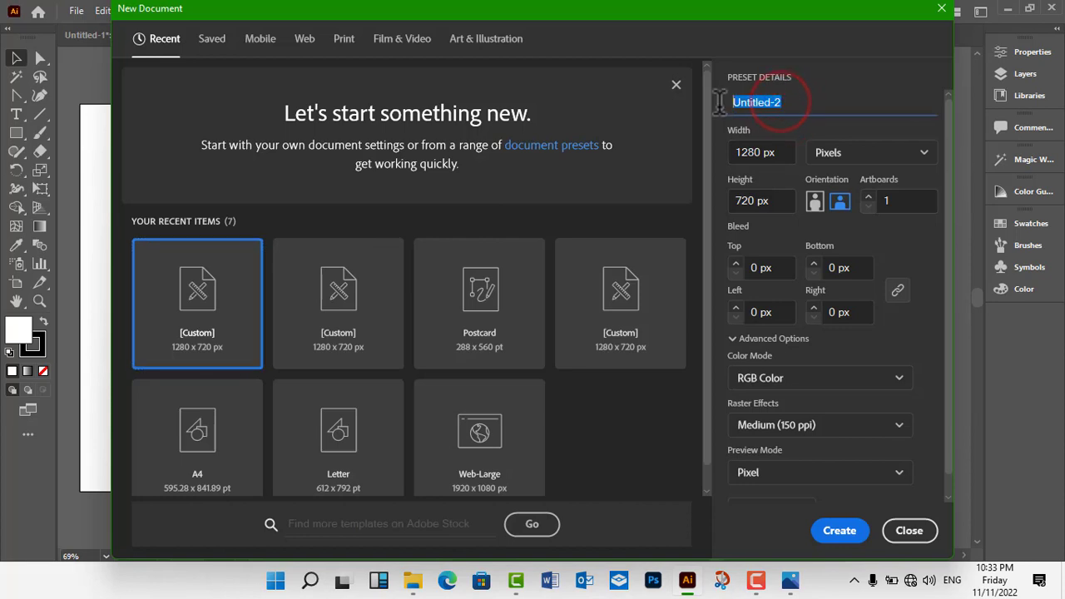
{"action": "type", "text": "kfc"}
{"action": "left_click", "coordinate": [854, 533]}
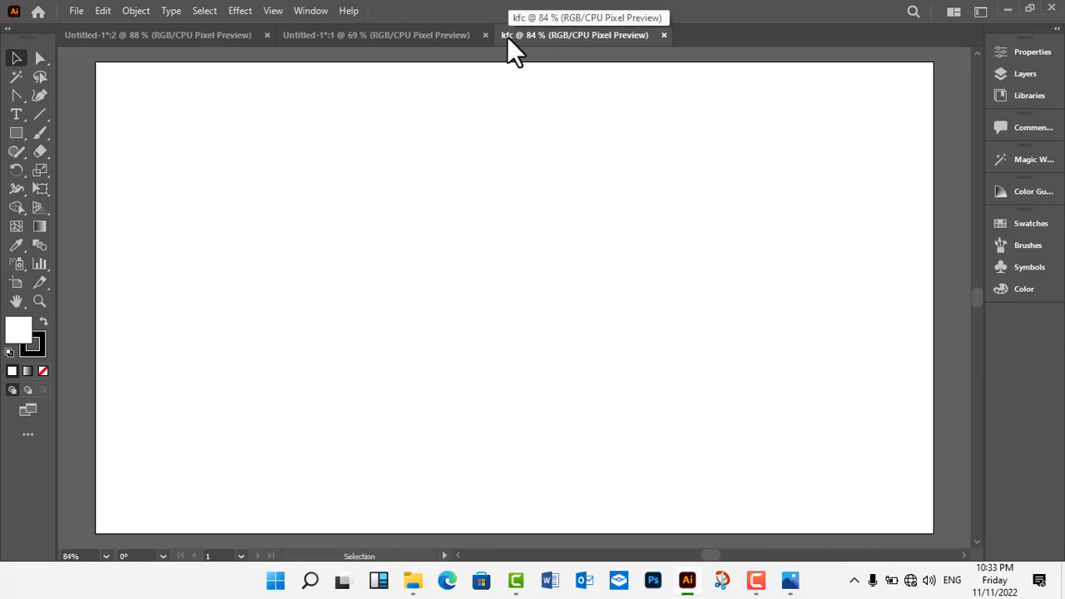
Close the Untitled-1*:1 view and make the kfc document active
{"action": "left_click", "coordinate": [358, 33]}
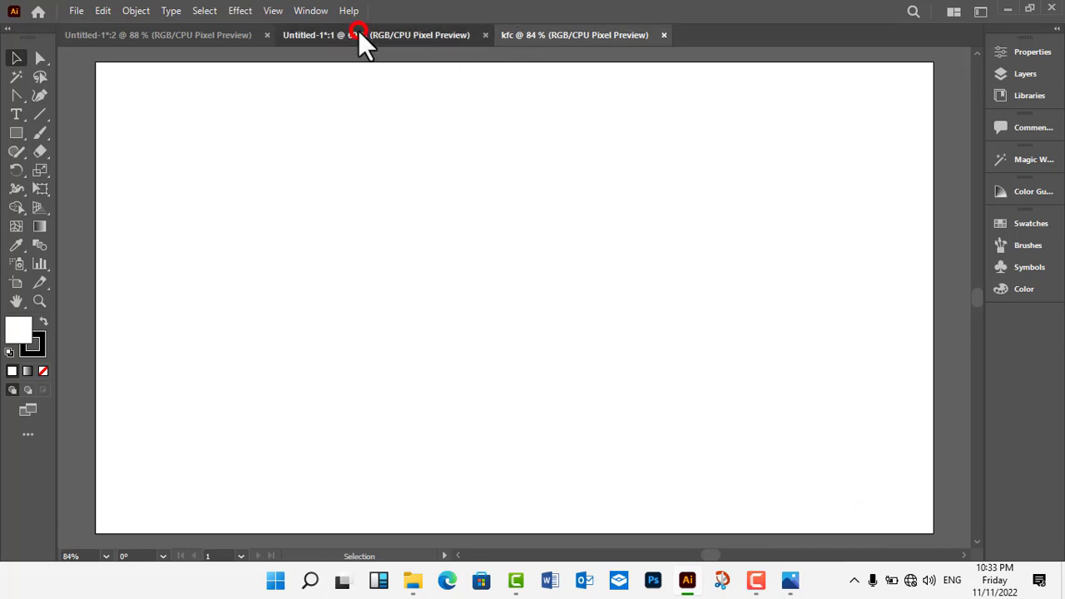
{"action": "right_click", "coordinate": [315, 34]}
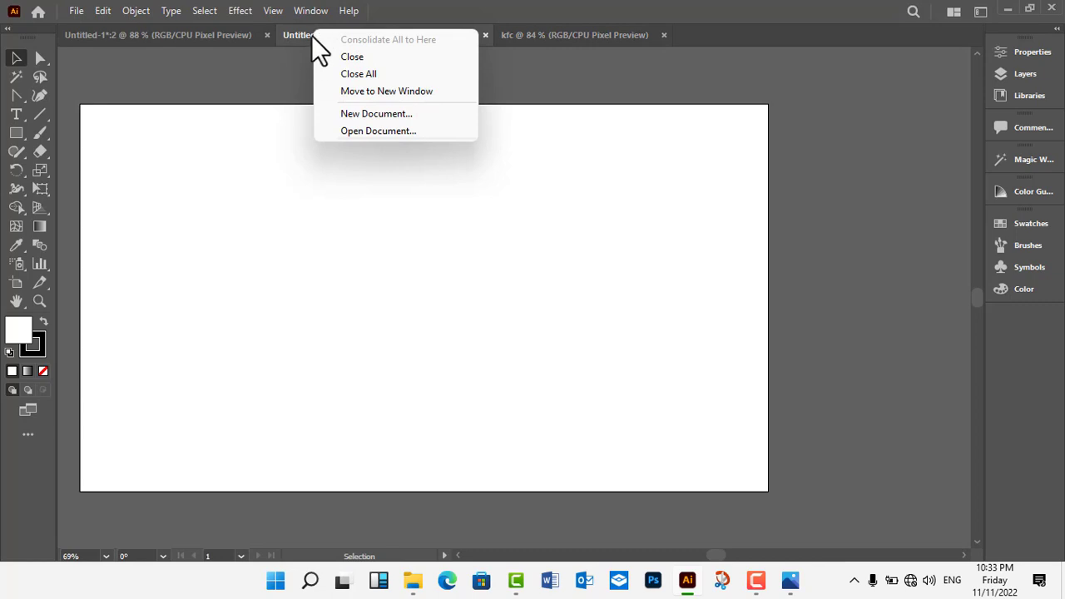
{"action": "left_click", "coordinate": [352, 56]}
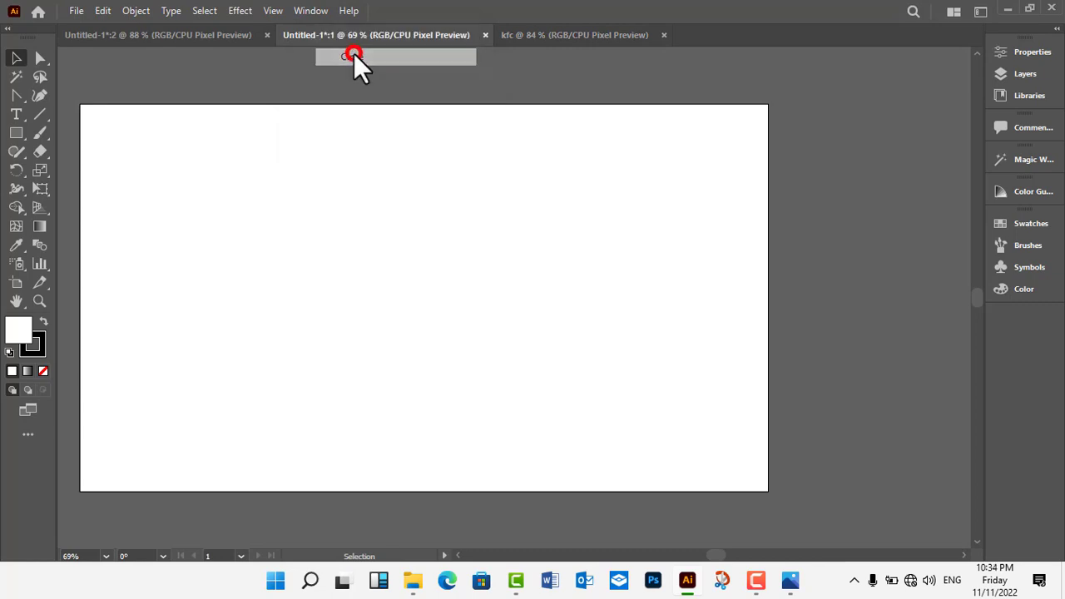
{"action": "left_click", "coordinate": [223, 35]}
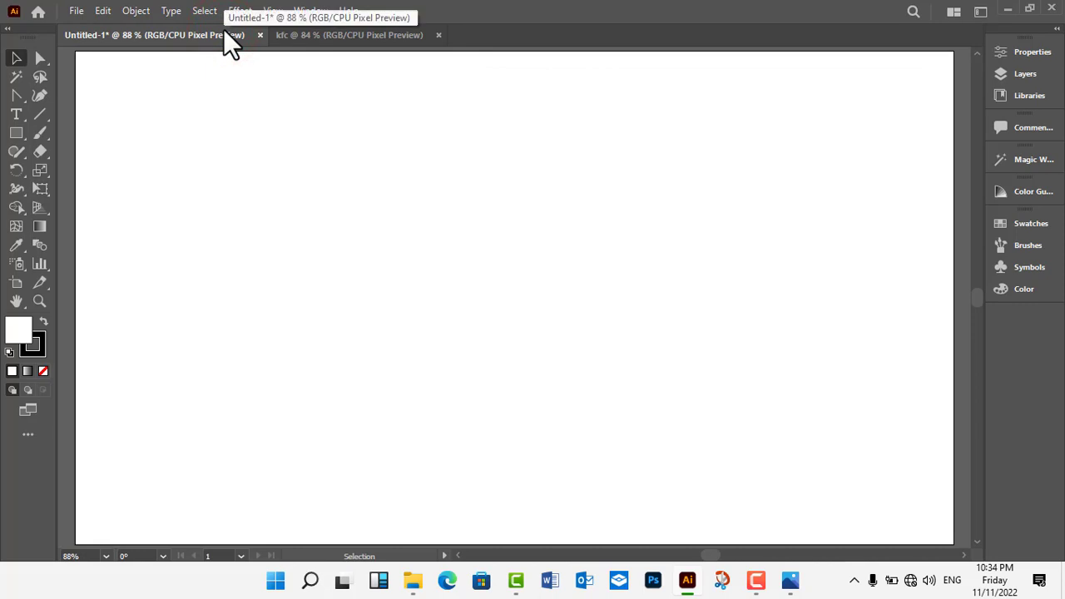
{"action": "left_click", "coordinate": [300, 35]}
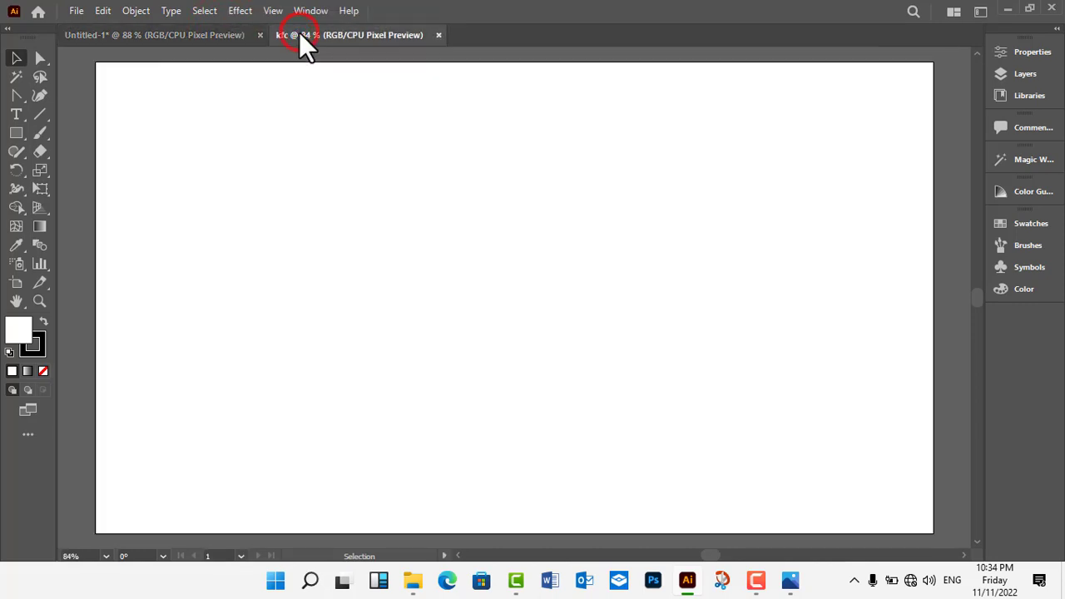
{"action": "left_click", "coordinate": [481, 320]}
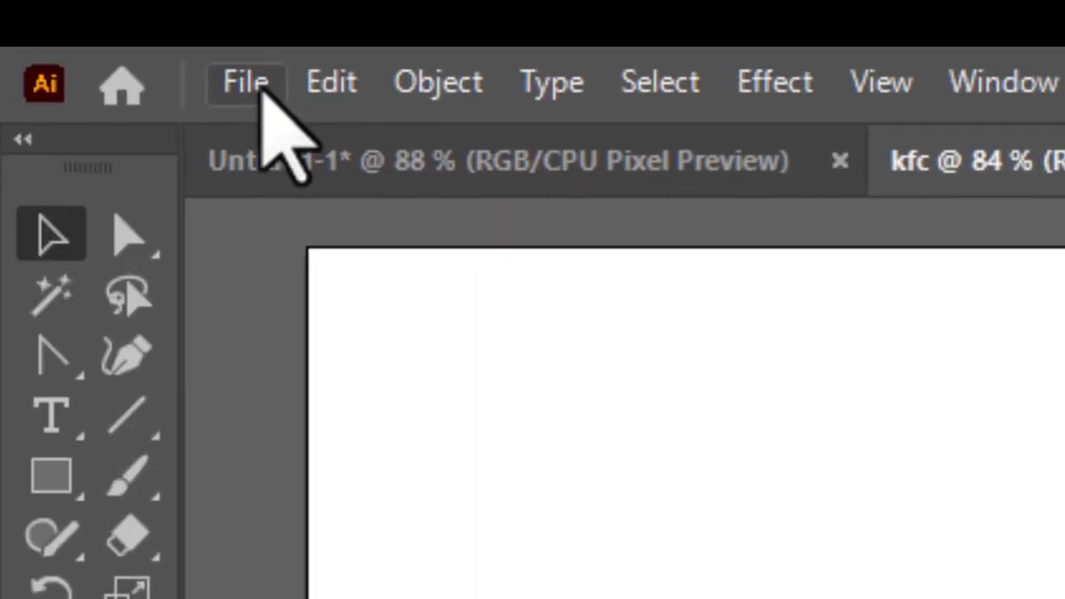
{"action": "left_click", "coordinate": [260, 86]}
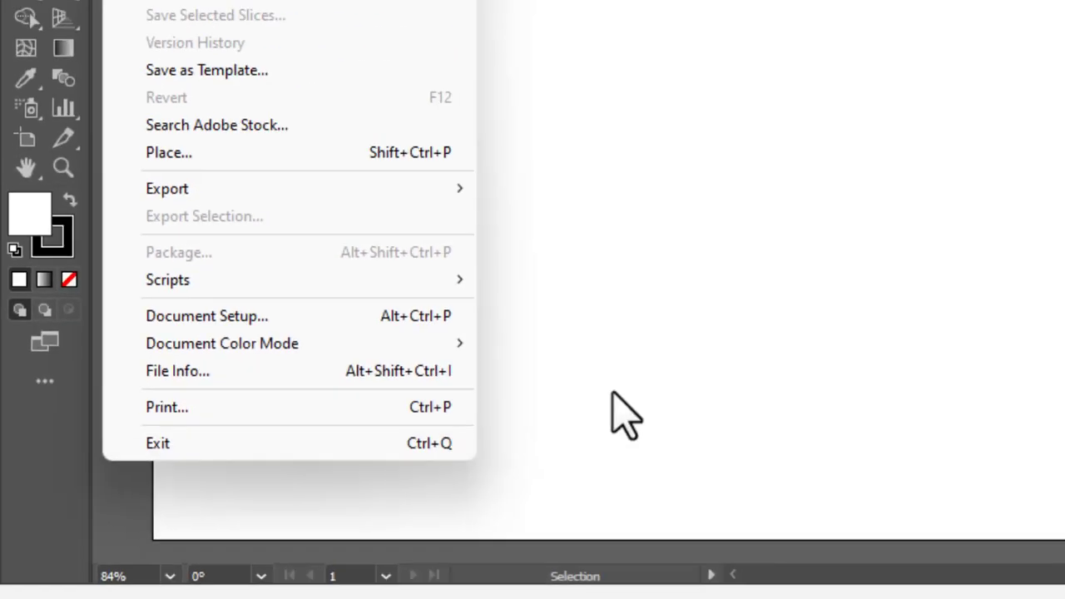
{"action": "left_click", "coordinate": [432, 424]}
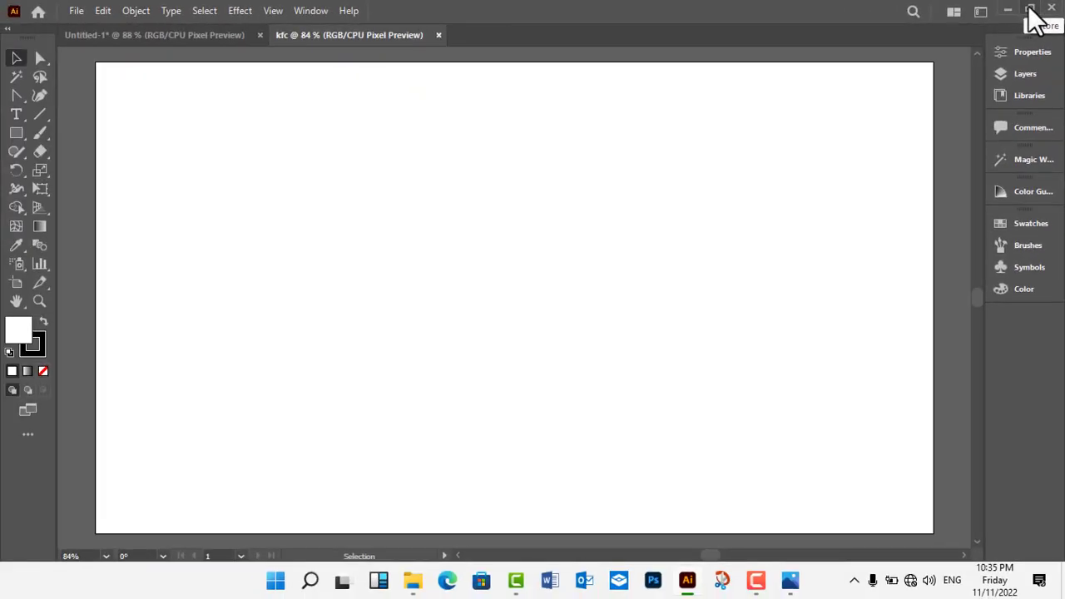
{"action": "left_click", "coordinate": [1031, 10]}
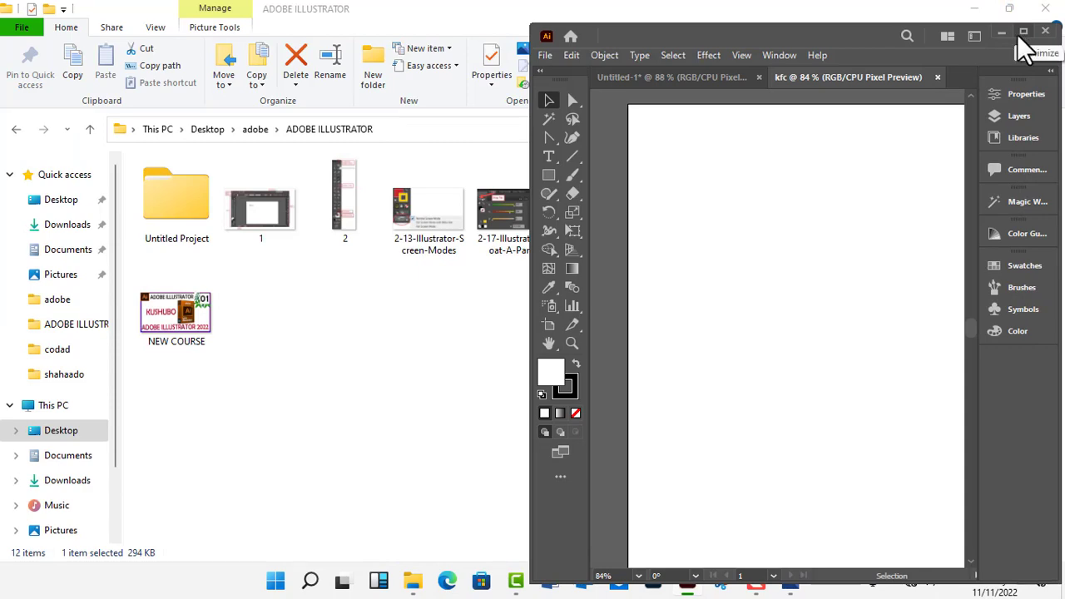
{"action": "left_click", "coordinate": [1022, 33]}
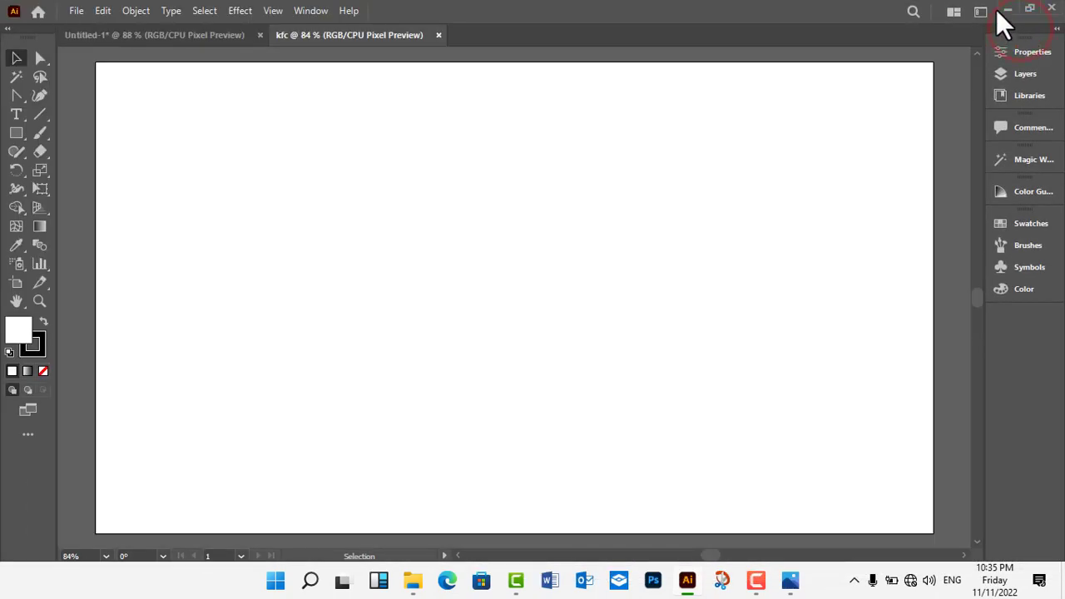
{"action": "left_click", "coordinate": [1007, 9]}
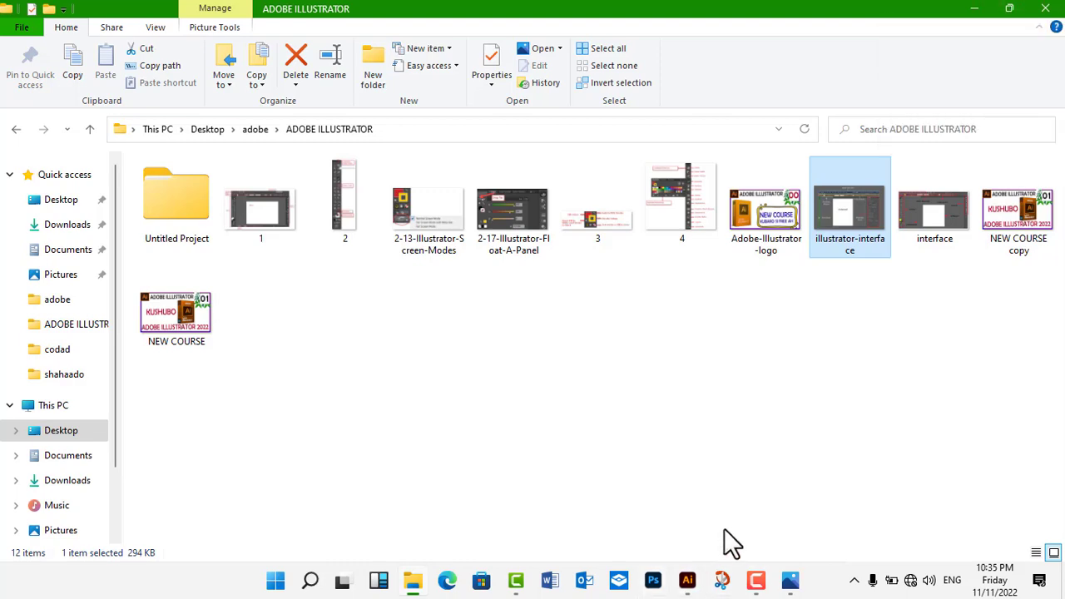
{"action": "left_click", "coordinate": [690, 583]}
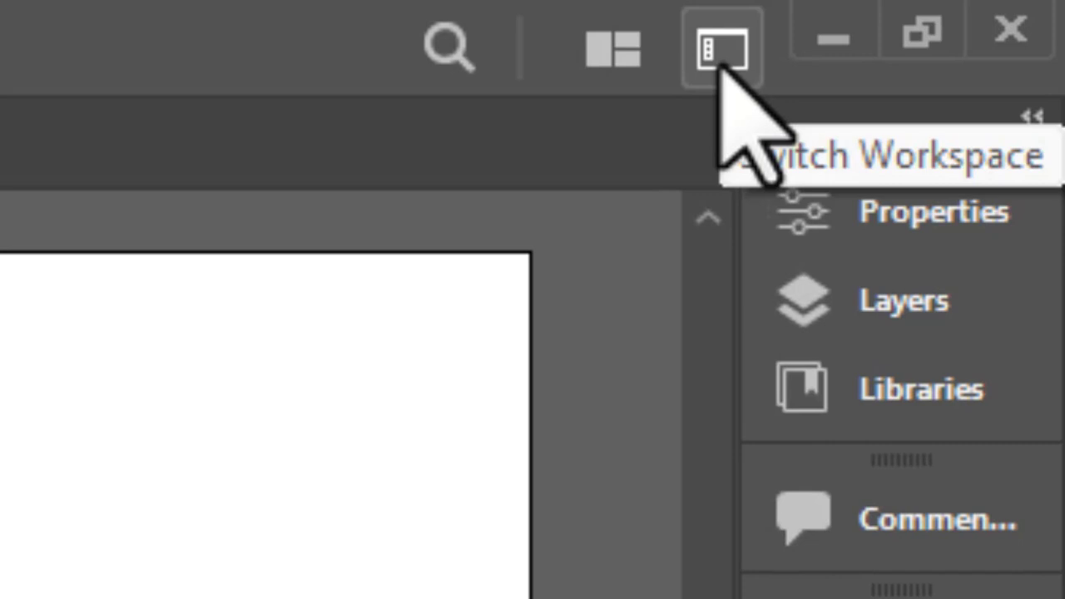
Preview the Switch Workspace list, then show the Arrange Documents layout grid
{"action": "left_click", "coordinate": [721, 63]}
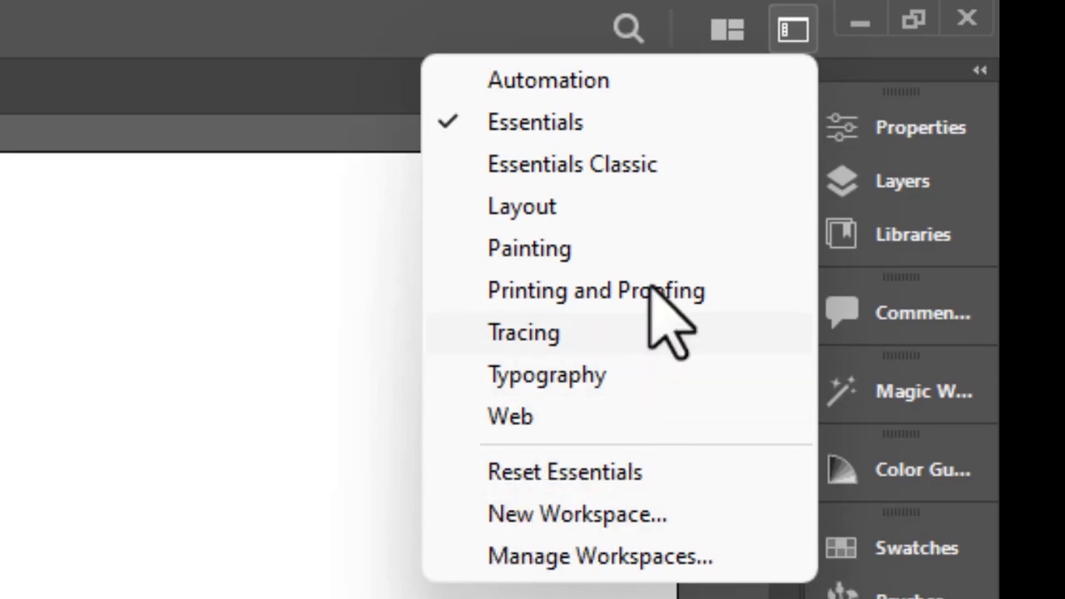
{"action": "left_click", "coordinate": [730, 30]}
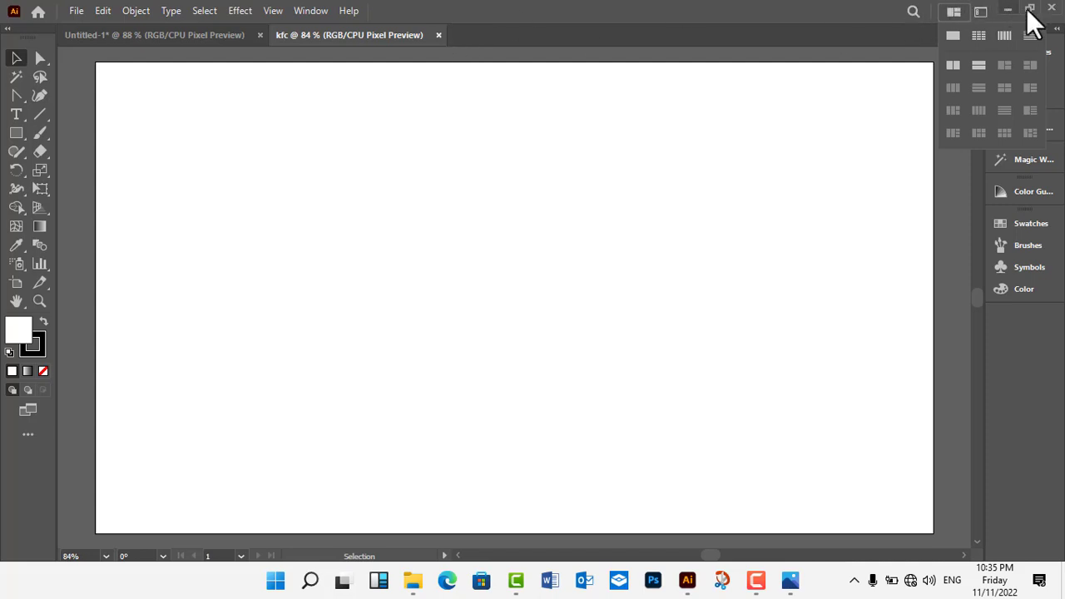
Float the Properties, Libraries and Layers panels onto the canvas, then close Libraries
{"action": "left_click", "coordinate": [1056, 35]}
{"action": "left_click_drag", "start_coordinate": [1030, 52], "coordinate": [868, 129]}
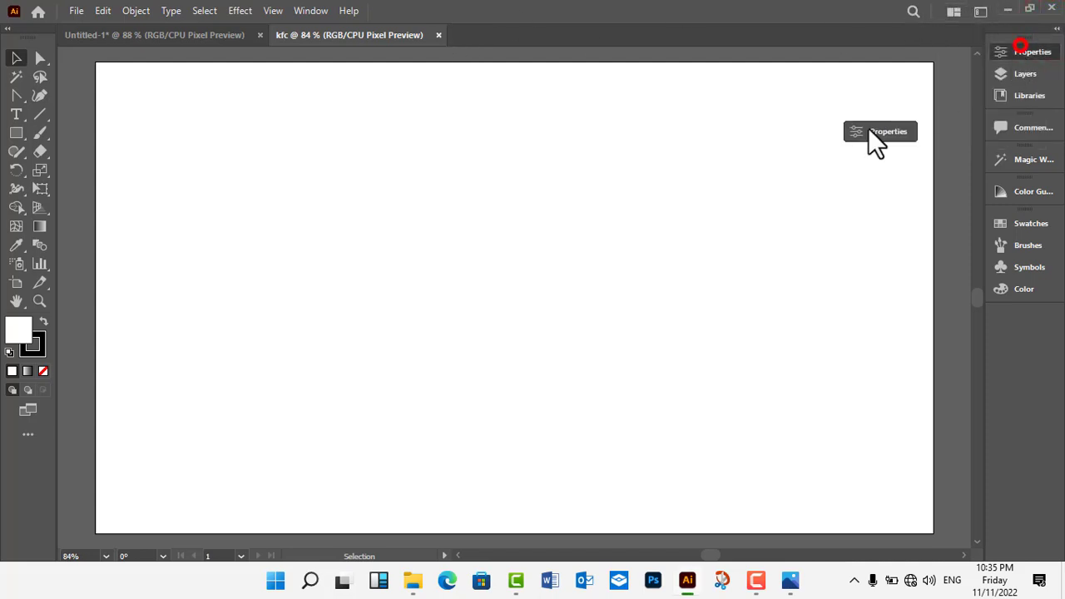
{"action": "left_click_drag", "start_coordinate": [1007, 92], "coordinate": [700, 226]}
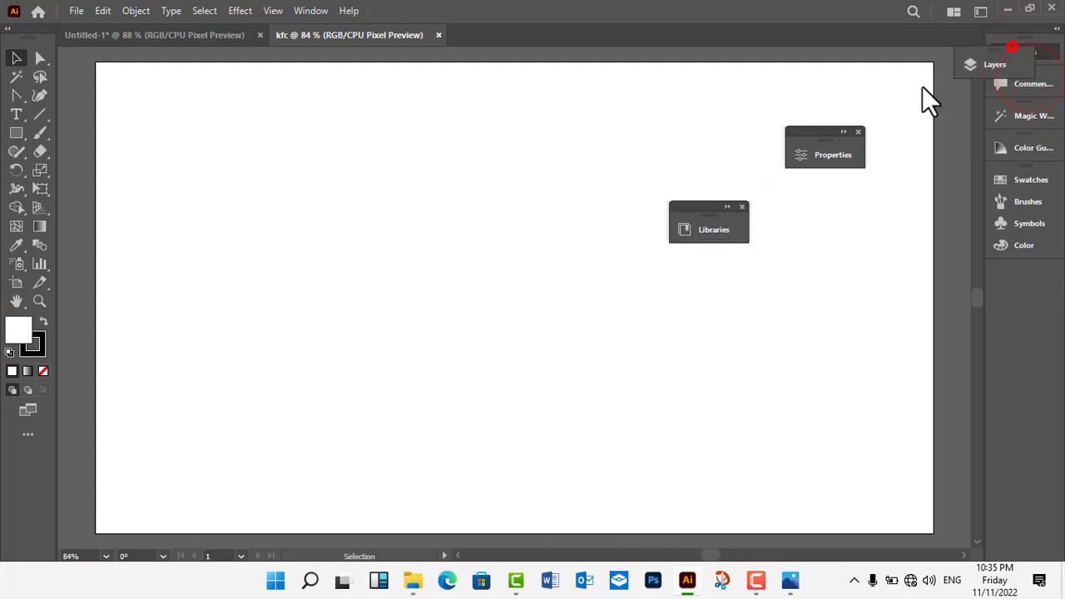
{"action": "left_click_drag", "start_coordinate": [1019, 52], "coordinate": [690, 281]}
{"action": "left_click", "coordinate": [742, 207]}
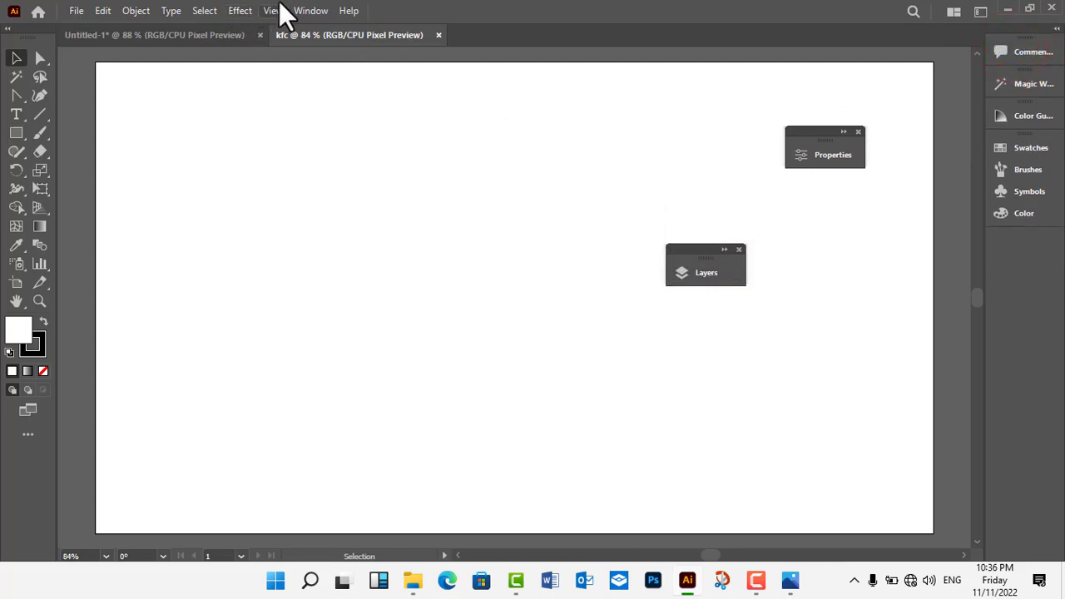
Browse the Window menu, then close the floating Layers panel
{"action": "left_click", "coordinate": [311, 11]}
{"action": "left_click", "coordinate": [310, 11]}
{"action": "left_click", "coordinate": [311, 12]}
{"action": "left_click", "coordinate": [470, 111]}
{"action": "left_click", "coordinate": [739, 250]}
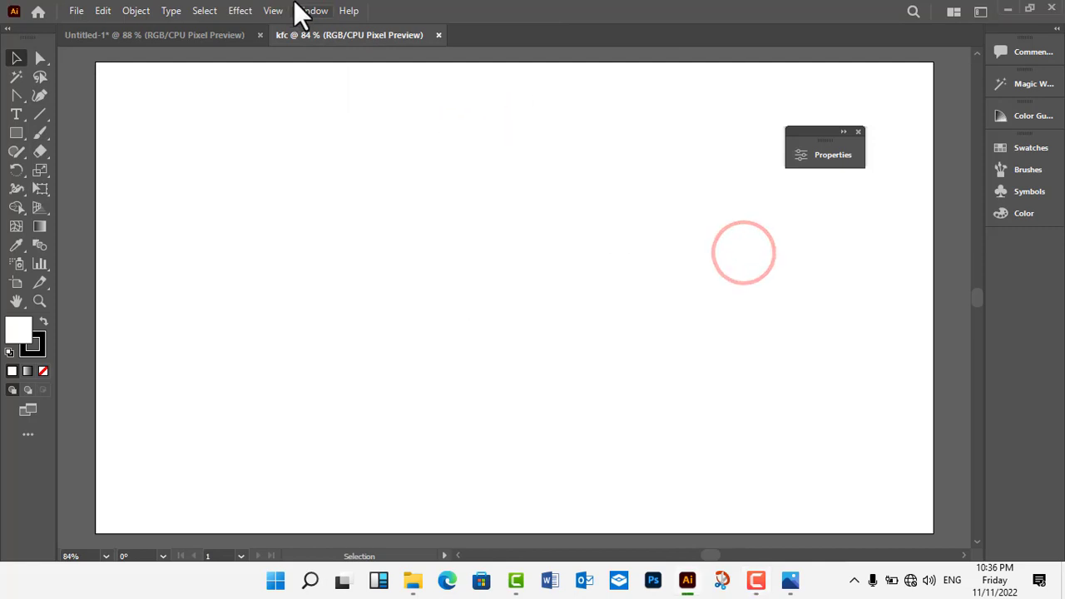
Try the Rectangle and Selection tools, then reset the Essentials workspace
{"action": "left_click", "coordinate": [16, 133]}
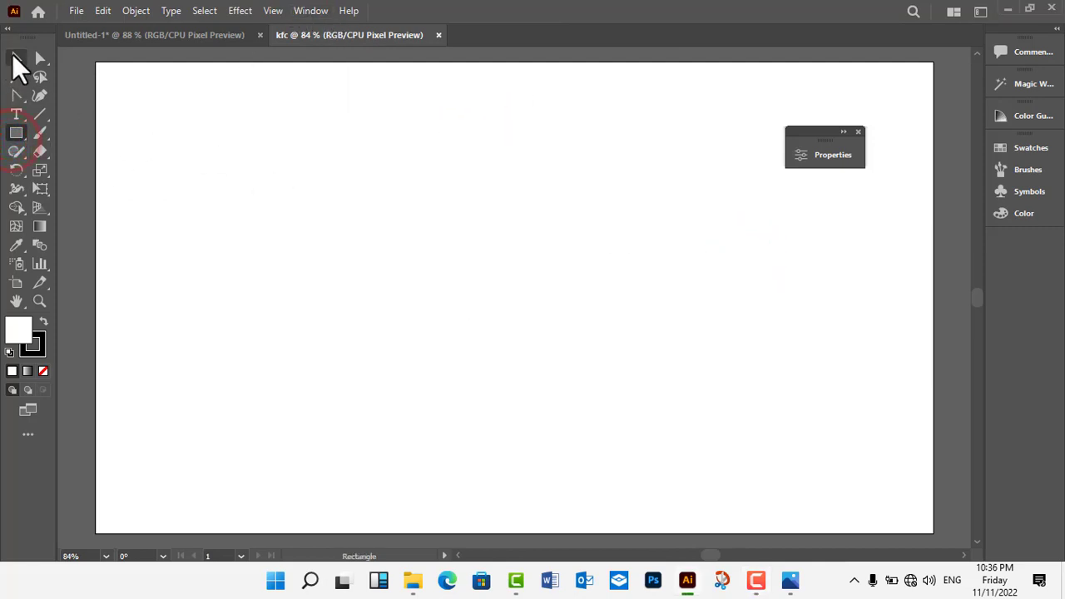
{"action": "left_click", "coordinate": [39, 59]}
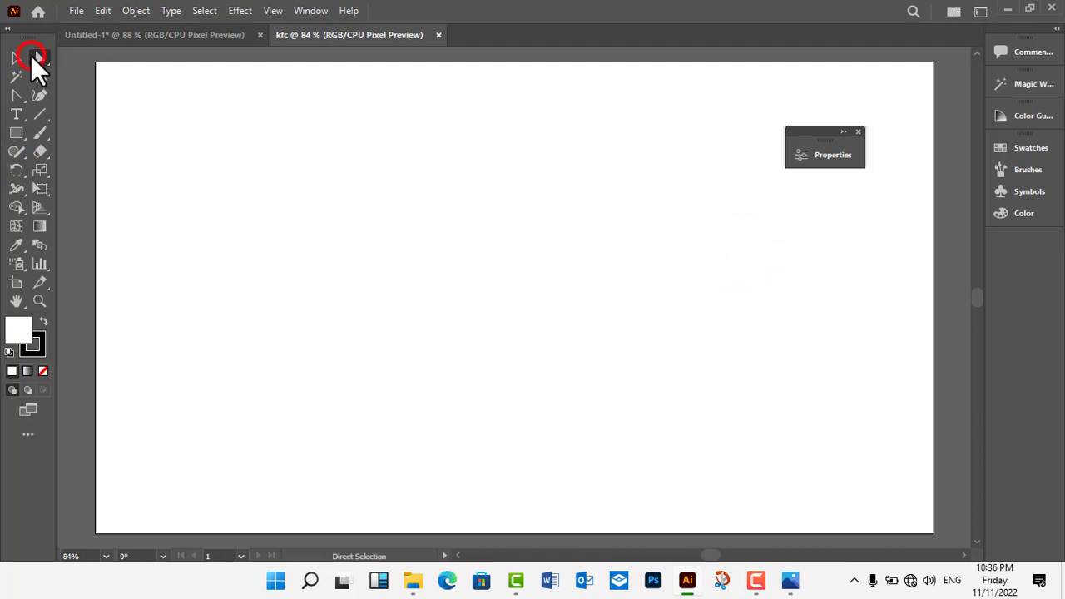
{"action": "left_click", "coordinate": [310, 10]}
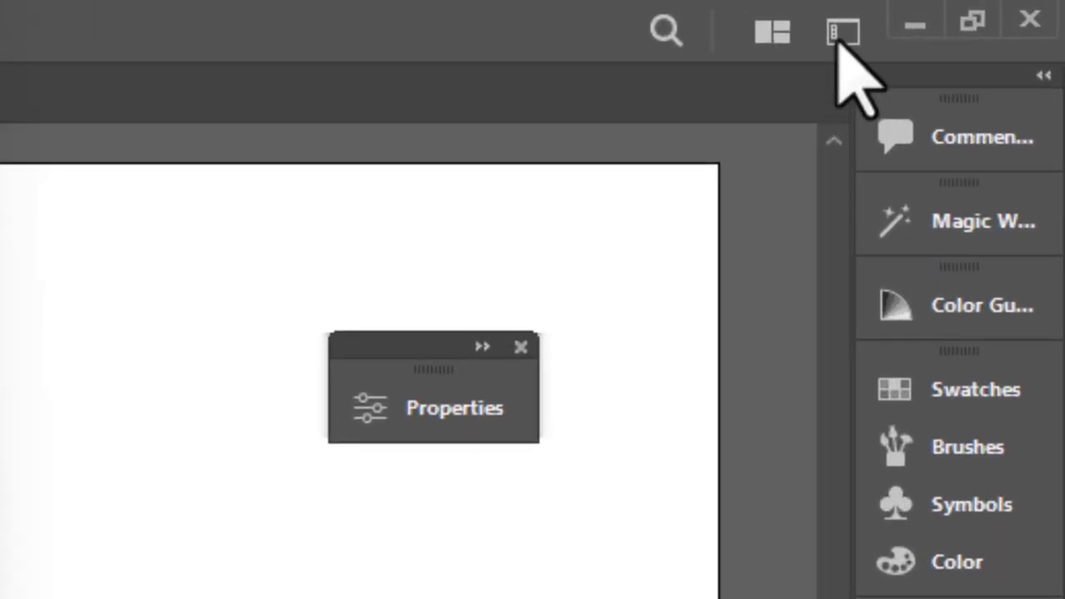
{"action": "left_click", "coordinate": [839, 32]}
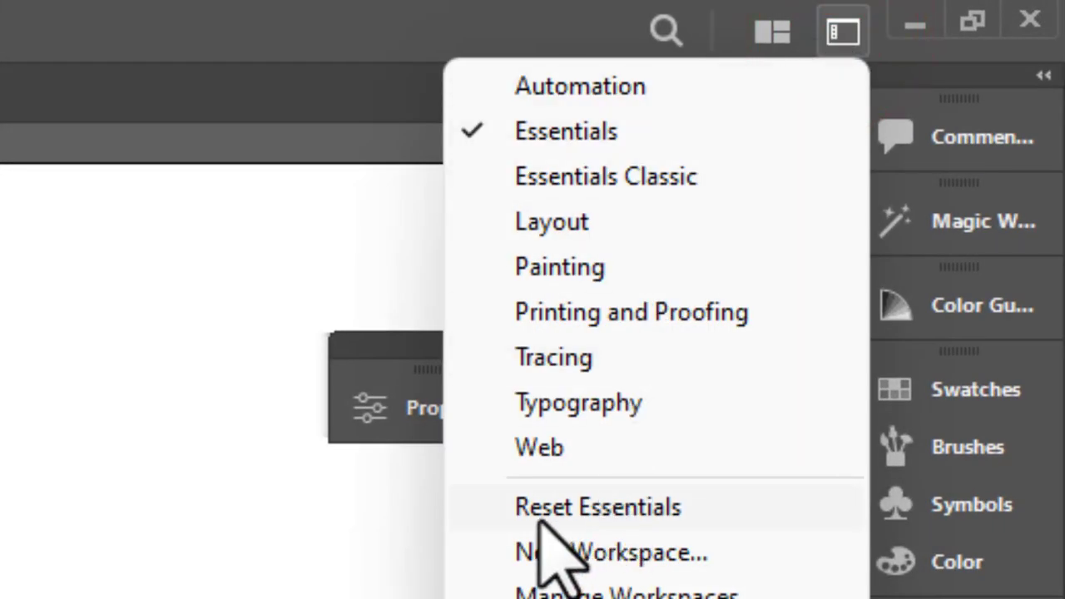
{"action": "left_click", "coordinate": [582, 509]}
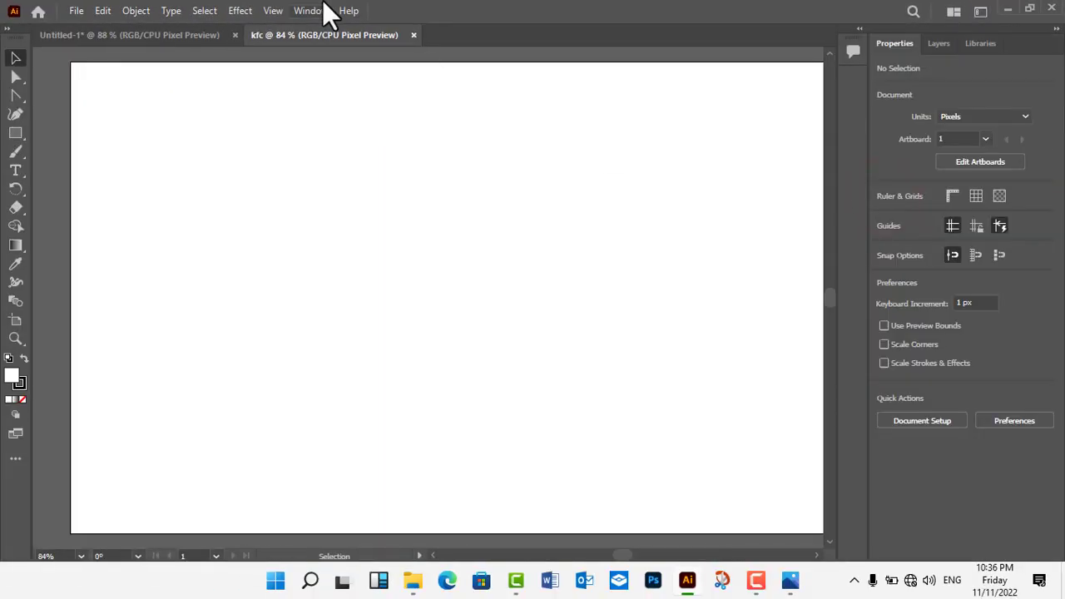
Reset the Essentials workspace again through Window > Workspace > Reset Essentials
{"action": "left_click", "coordinate": [316, 10]}
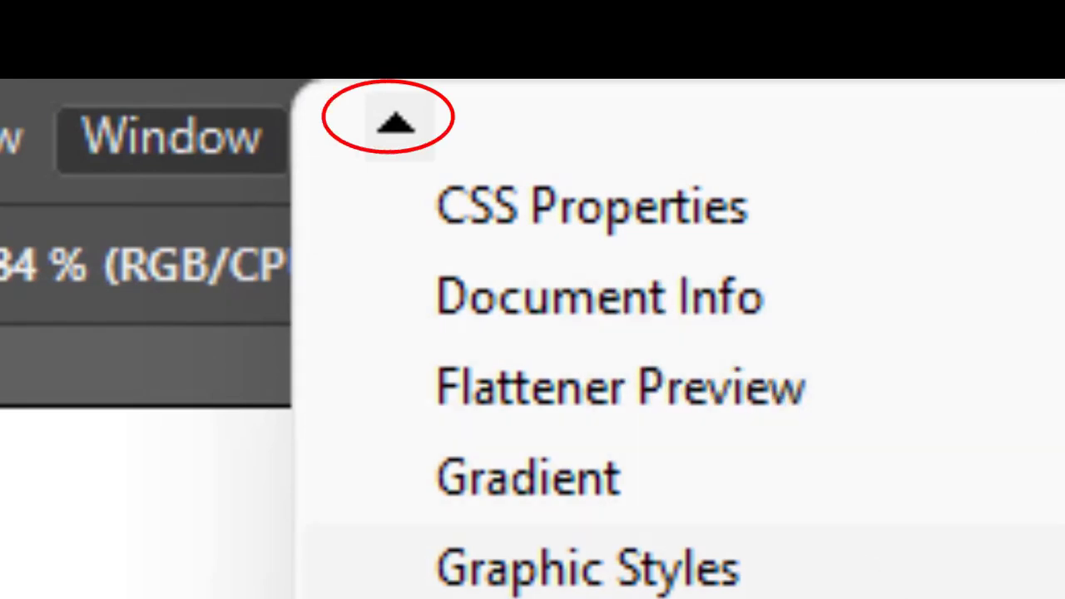
{"action": "left_click", "coordinate": [408, 126]}
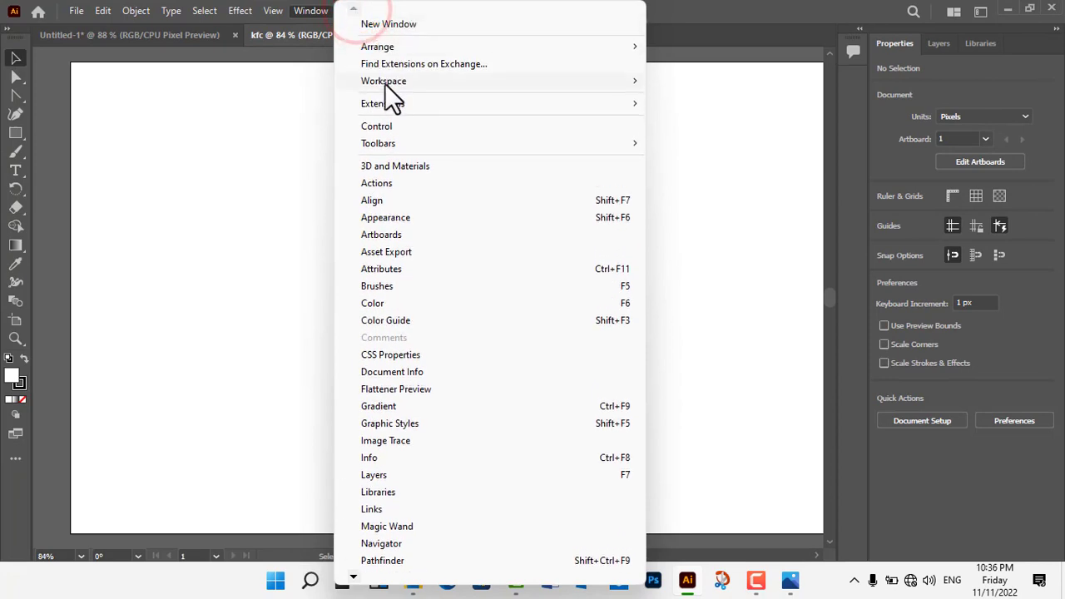
{"action": "mouse_move", "coordinate": [383, 81]}
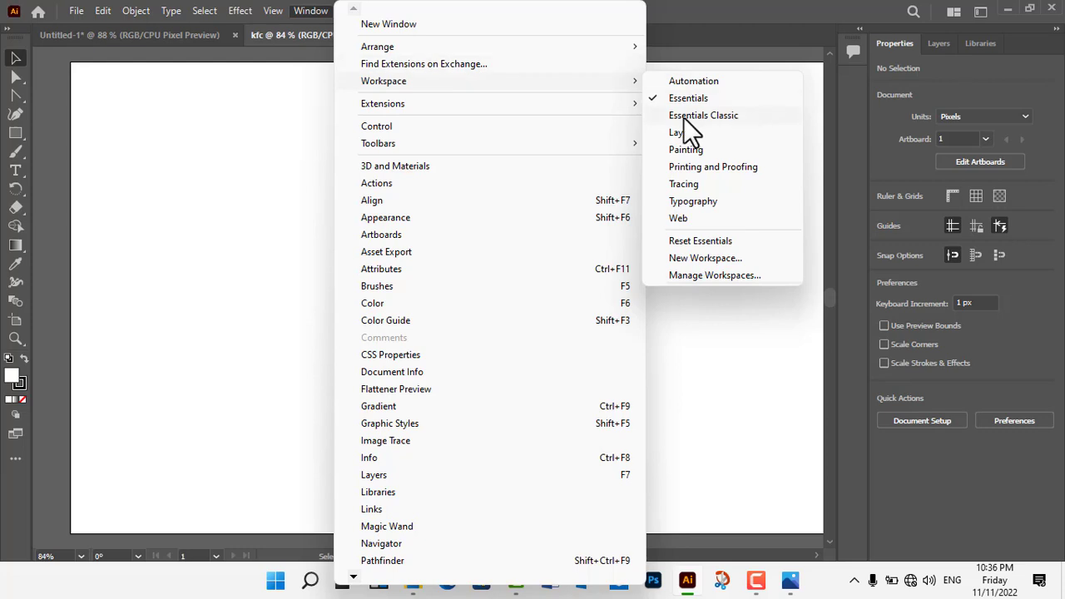
{"action": "left_click", "coordinate": [703, 245]}
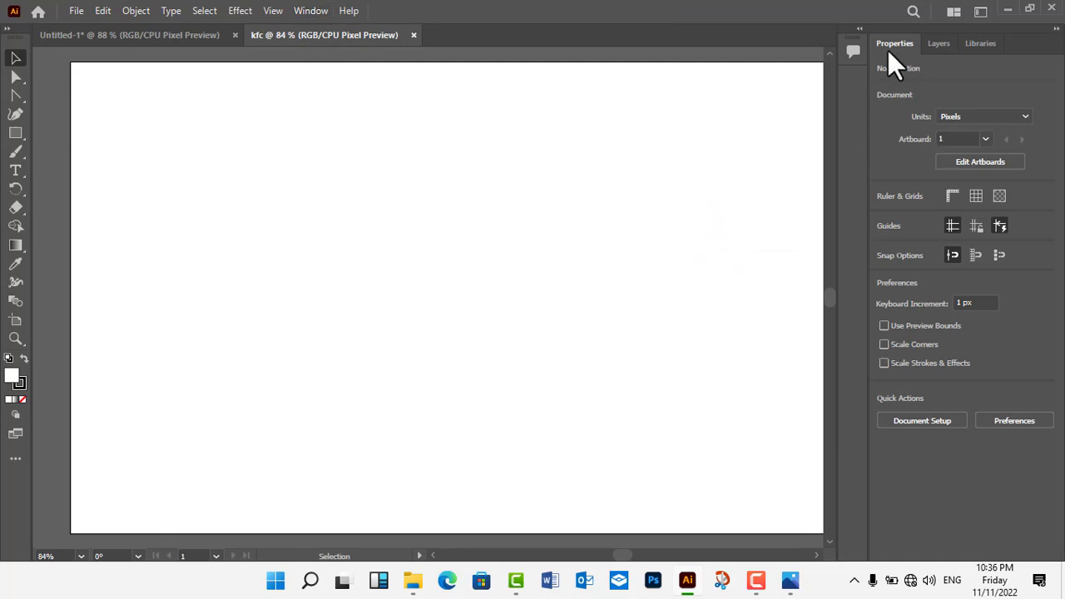
Show the Layers panel listing Layer 1 and preview its options menu
{"action": "left_click", "coordinate": [933, 43]}
{"action": "left_click", "coordinate": [968, 42]}
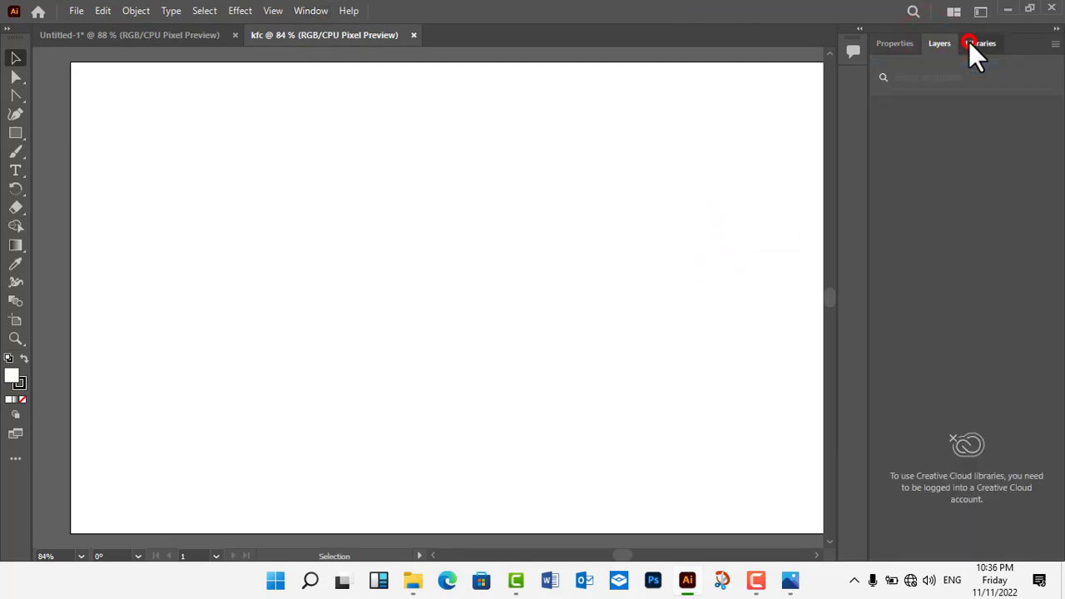
{"action": "left_click", "coordinate": [935, 42]}
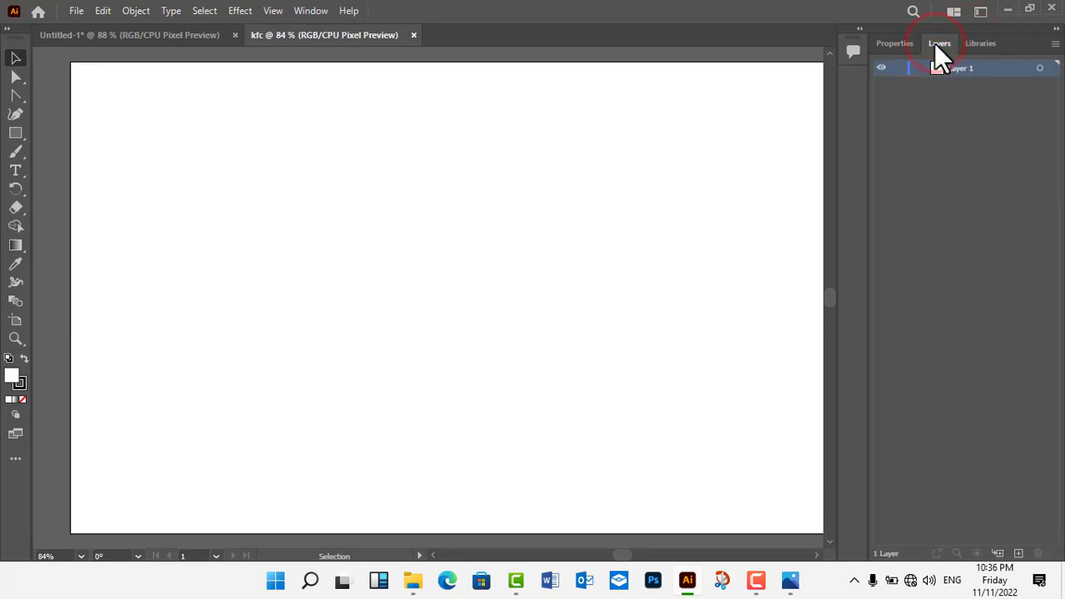
{"action": "left_click", "coordinate": [1054, 43]}
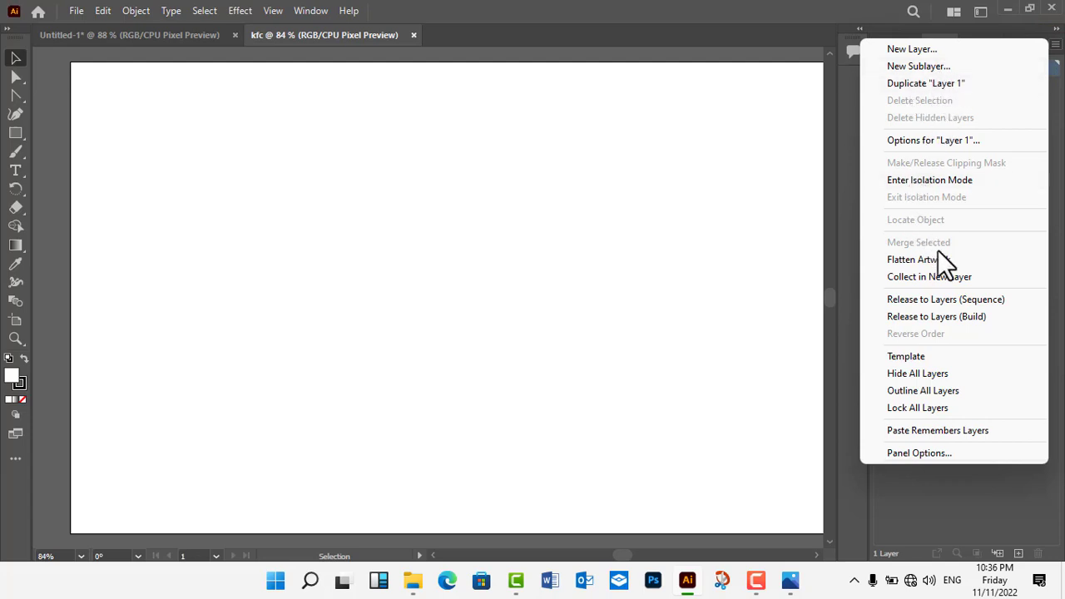
{"action": "left_click", "coordinate": [728, 221]}
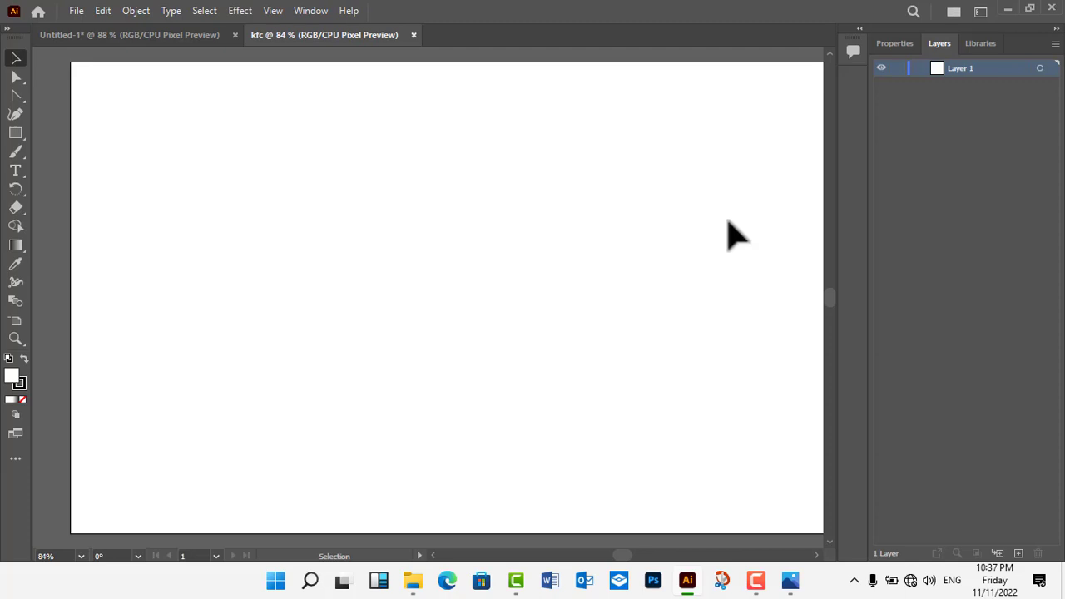
Collapse the docked panels to icons, briefly expand them, then collapse them again
{"action": "left_click", "coordinate": [545, 343]}
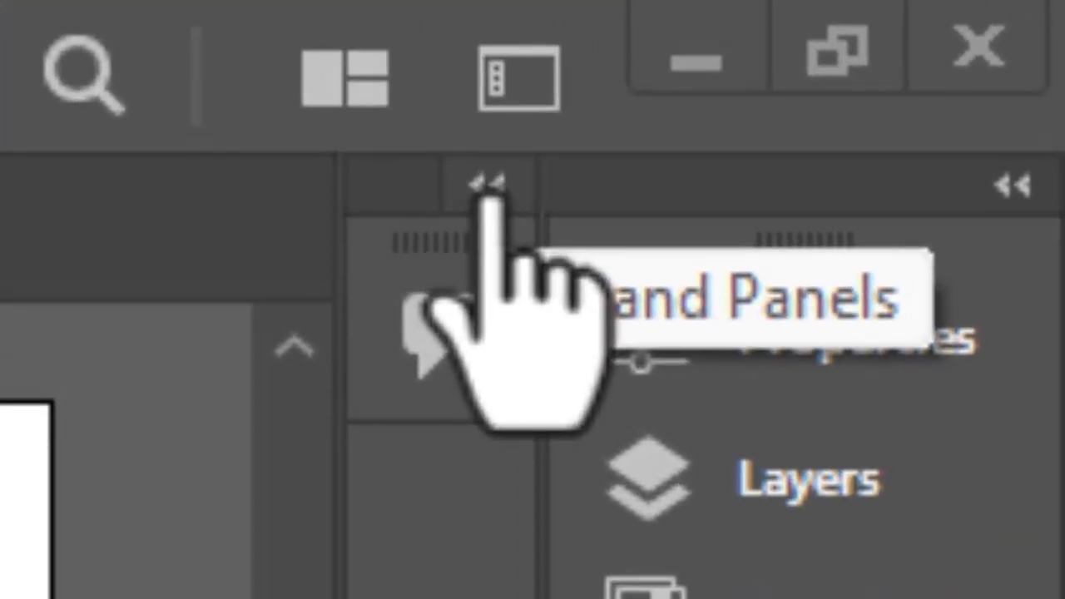
{"action": "left_click", "coordinate": [491, 188]}
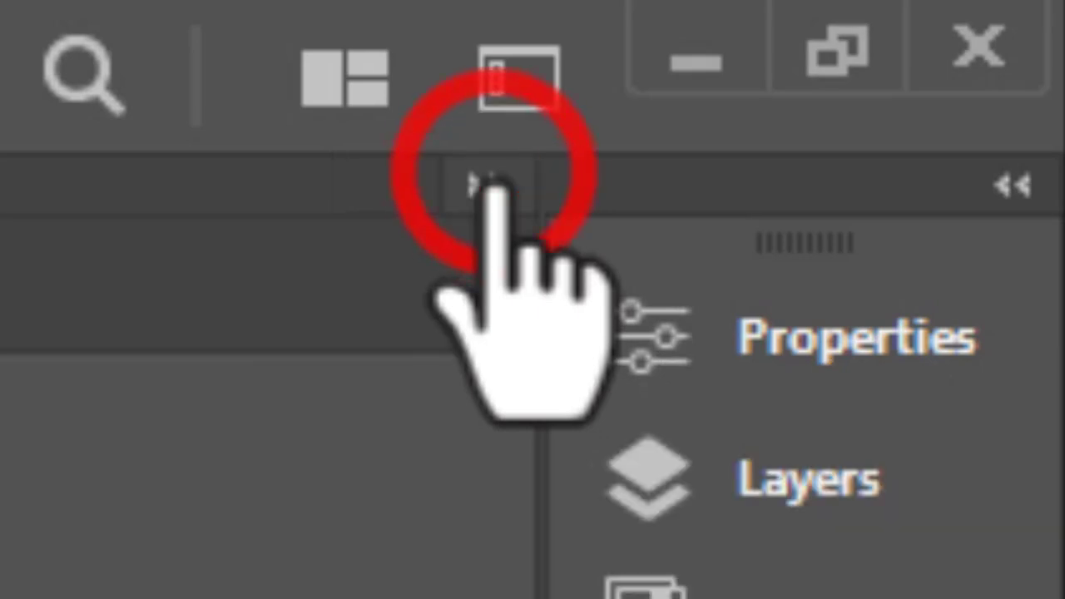
{"action": "left_click", "coordinate": [491, 187]}
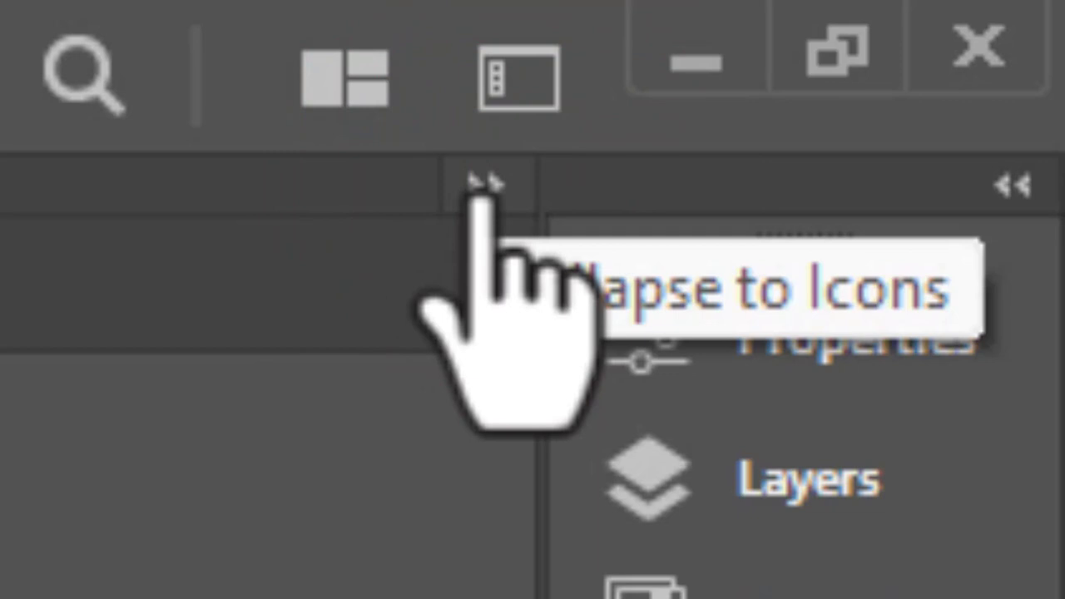
{"action": "left_click", "coordinate": [482, 187]}
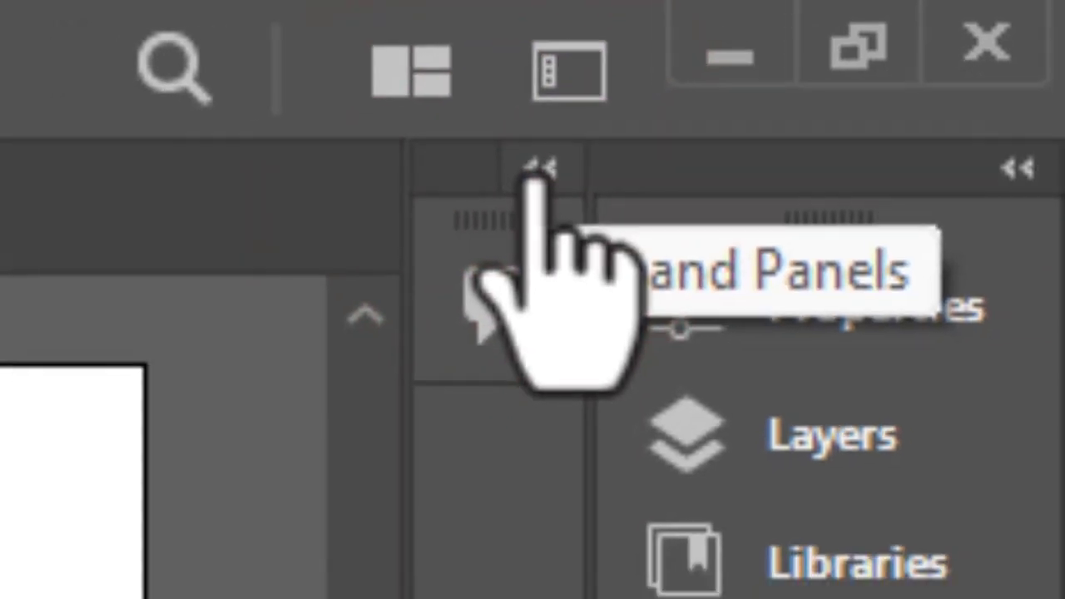